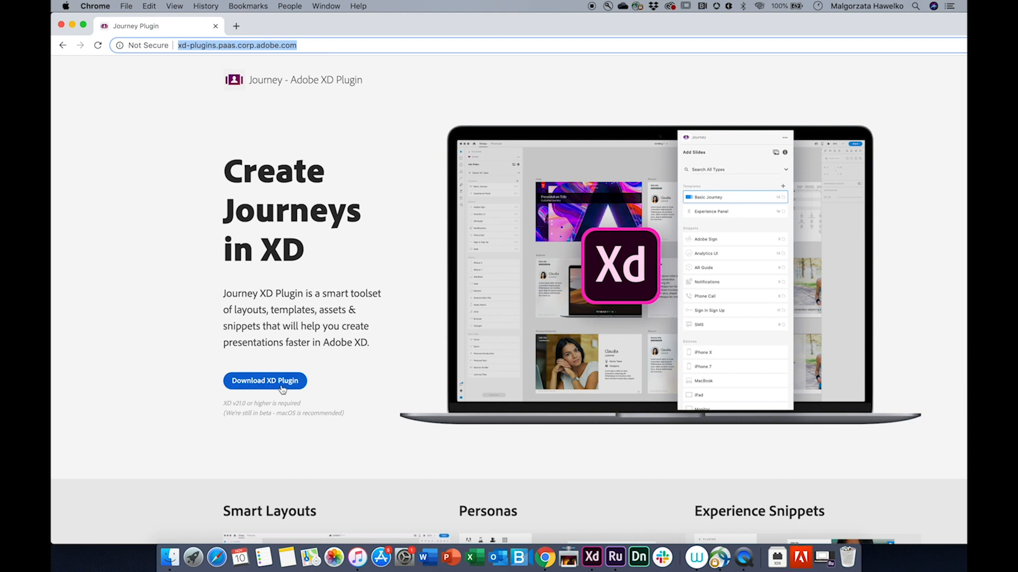
Step: Download the Journey plugin for Adobe XD from its website and install it
{"action": "left_click", "coordinate": [282, 389]}
{"action": "left_click", "coordinate": [656, 330]}
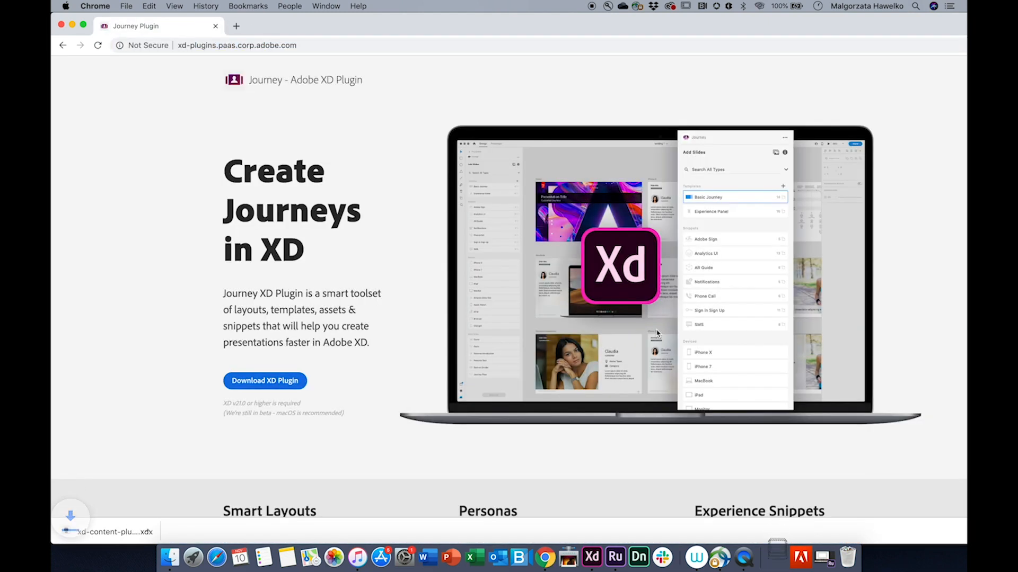
{"action": "left_click", "coordinate": [137, 532]}
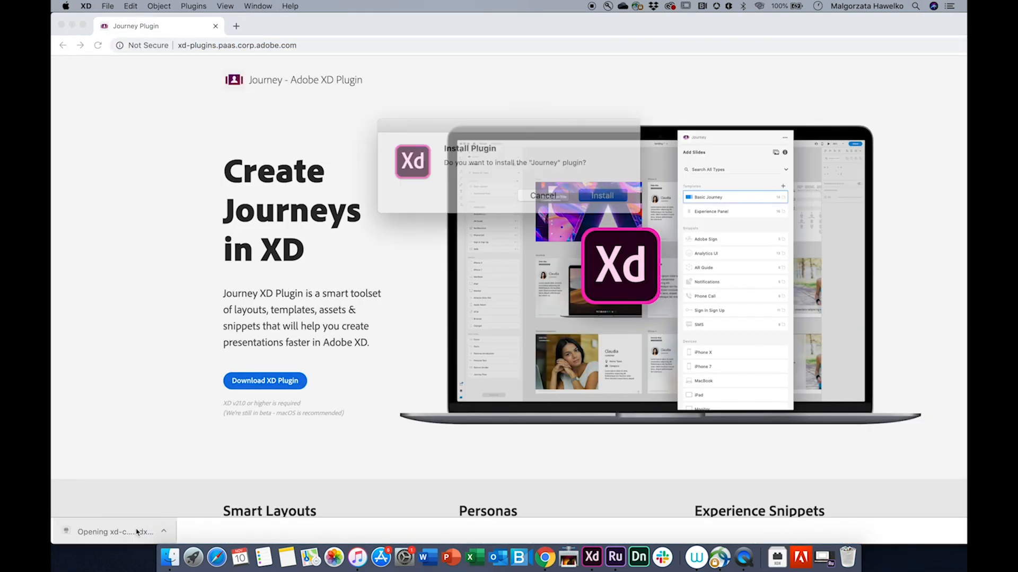
{"action": "left_click", "coordinate": [599, 193]}
{"action": "left_click", "coordinate": [601, 193]}
Step: Switch to Adobe XD, create a new Web 1920 document at 1920 × 1080 px and open the Journey plugin
{"action": "left_click", "coordinate": [593, 558]}
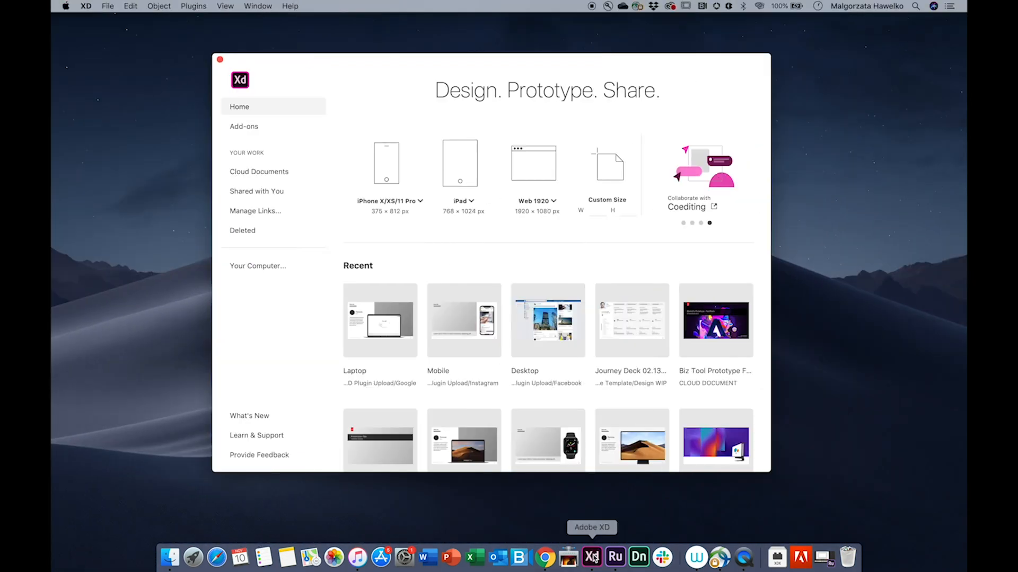
{"action": "left_click", "coordinate": [534, 176]}
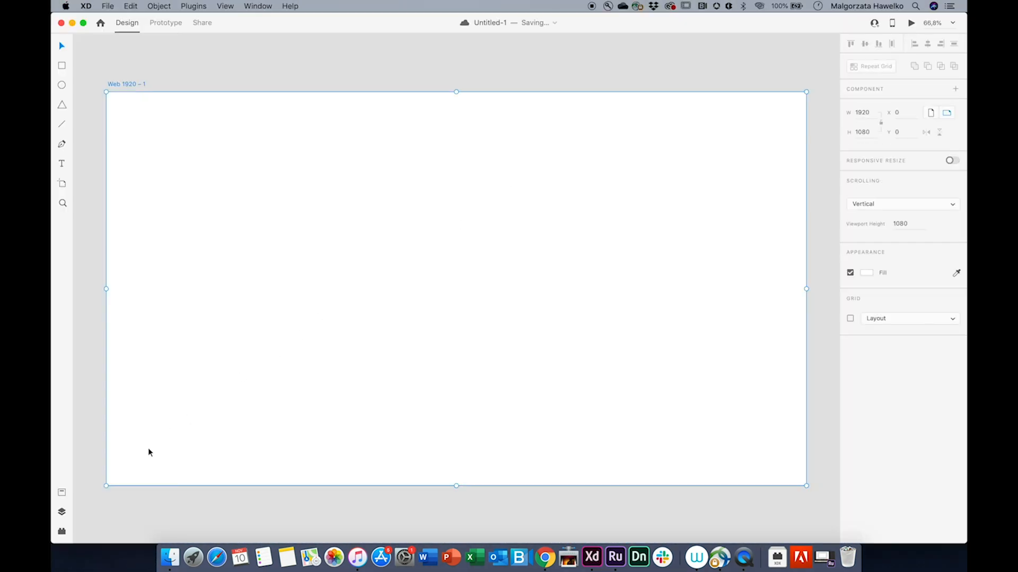
{"action": "left_click", "coordinate": [63, 533]}
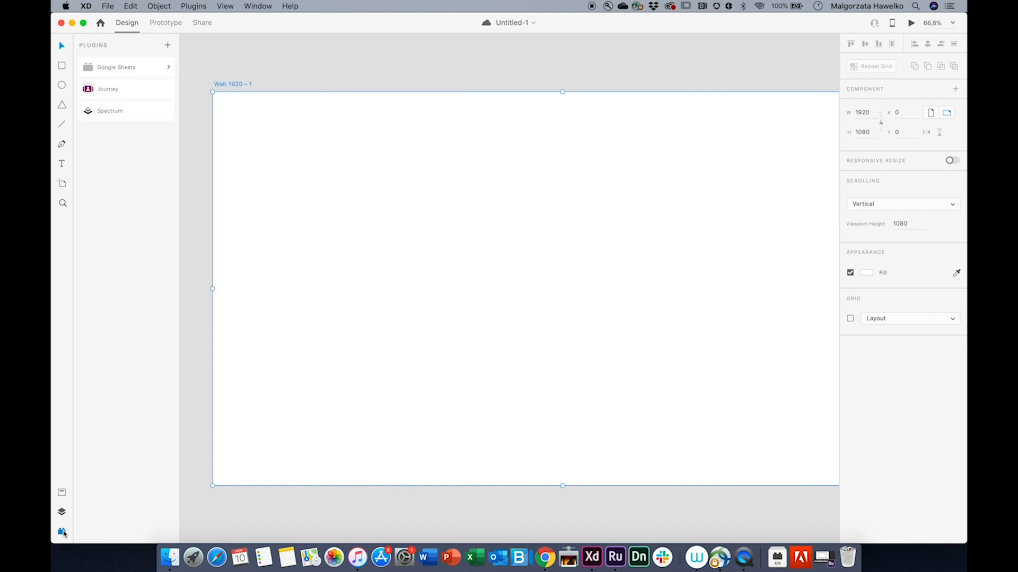
{"action": "left_click", "coordinate": [127, 98]}
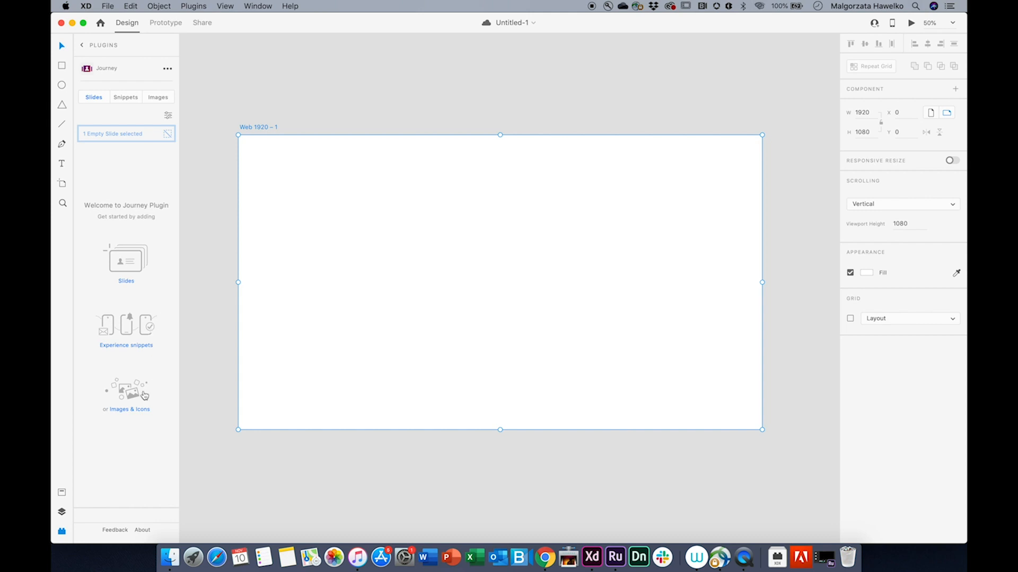
Step: Examine the Journey plugin's available slides, experience snippets, and image and icon categories
{"action": "left_click", "coordinate": [97, 103]}
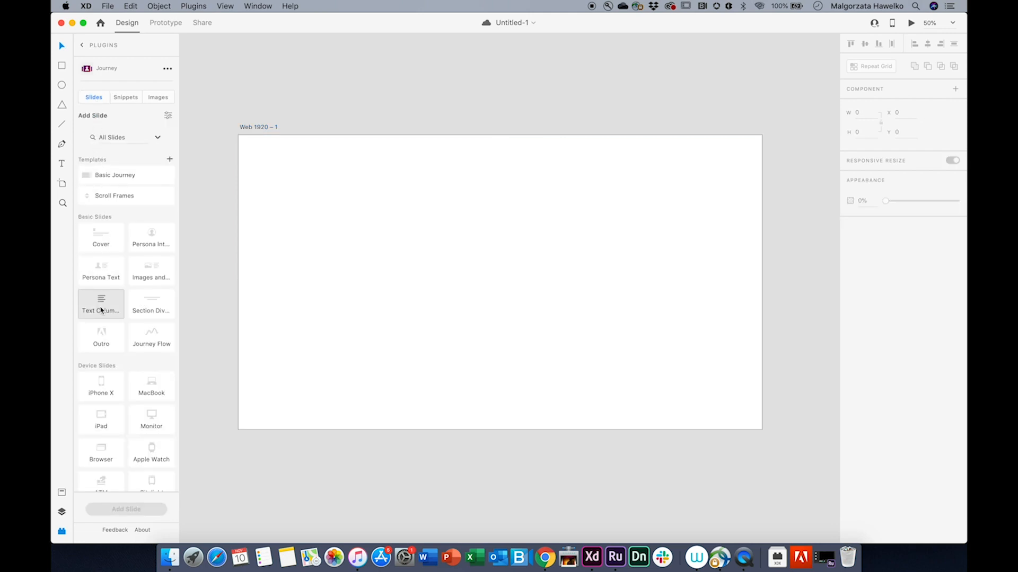
{"action": "scroll", "coordinate": [101, 329], "scroll_direction": "down", "scroll_amount": 5}
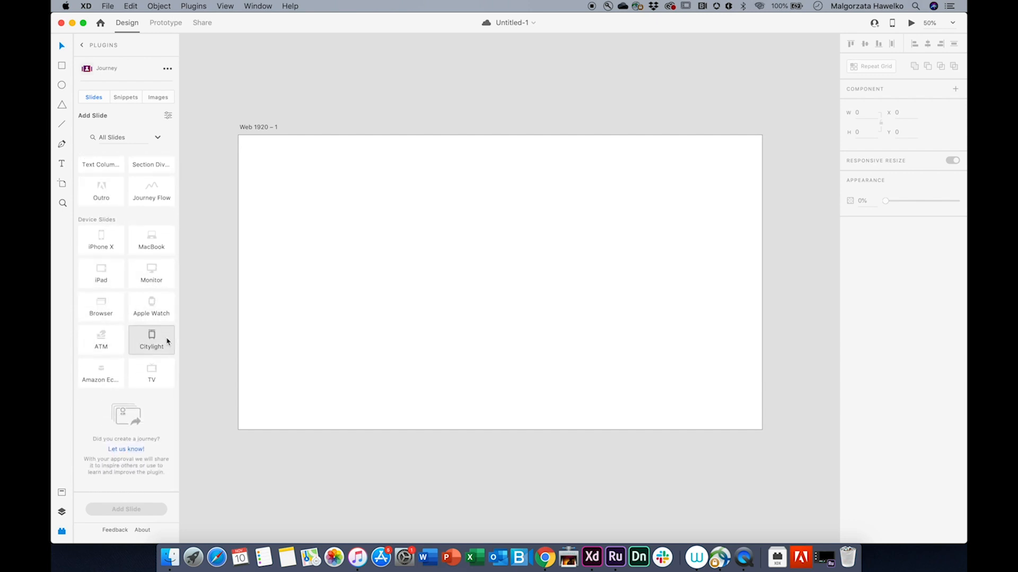
{"action": "left_click", "coordinate": [129, 97]}
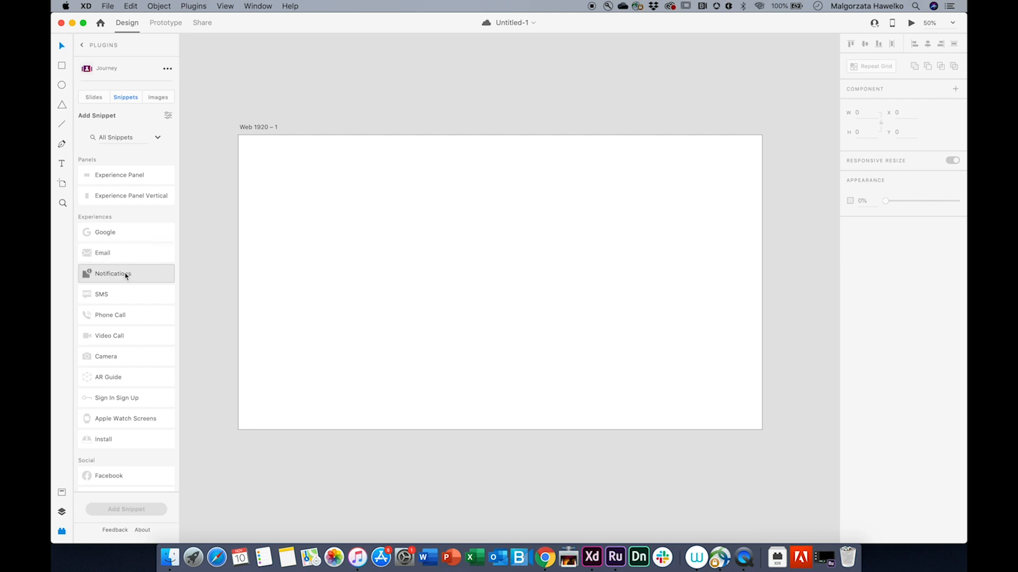
{"action": "scroll", "coordinate": [118, 441], "scroll_direction": "down", "scroll_amount": 5}
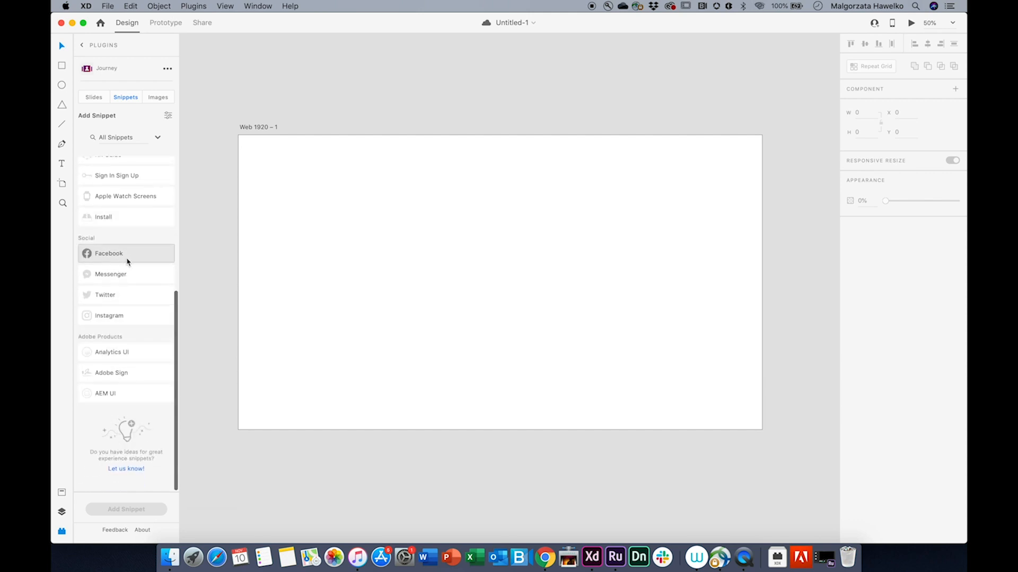
{"action": "left_click", "coordinate": [158, 99]}
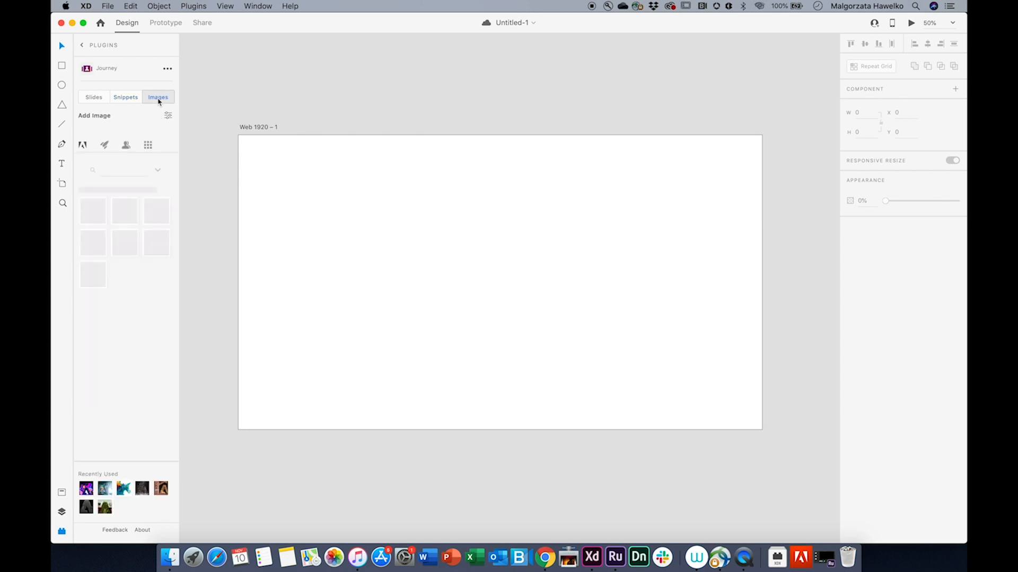
{"action": "left_click", "coordinate": [105, 146]}
{"action": "left_click", "coordinate": [127, 147]}
{"action": "left_click", "coordinate": [147, 146]}
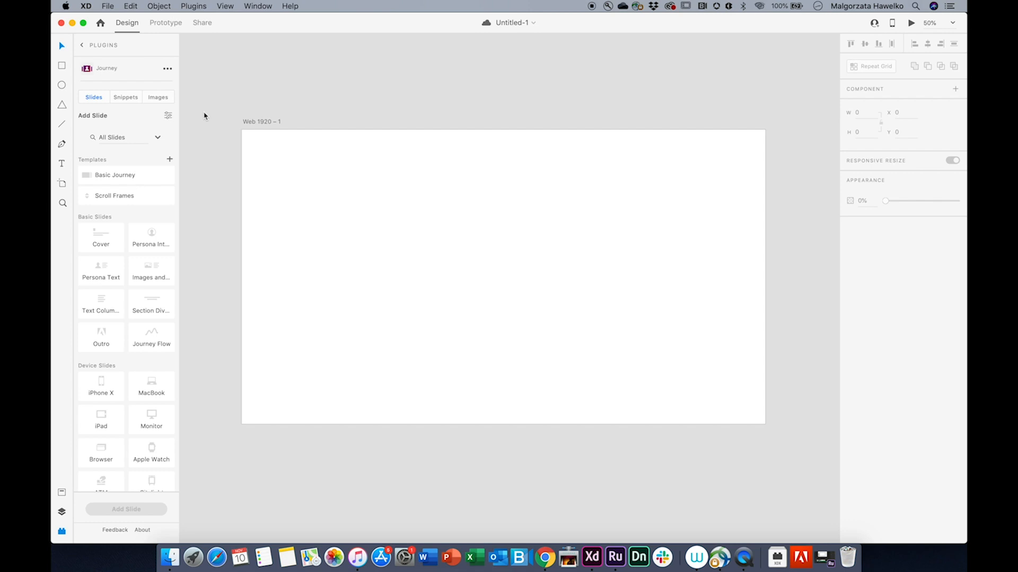
Step: Add a Cover slide and a Persona Introduction slide using the layout with the circular portrait to the right of the text
{"action": "left_click", "coordinate": [102, 242]}
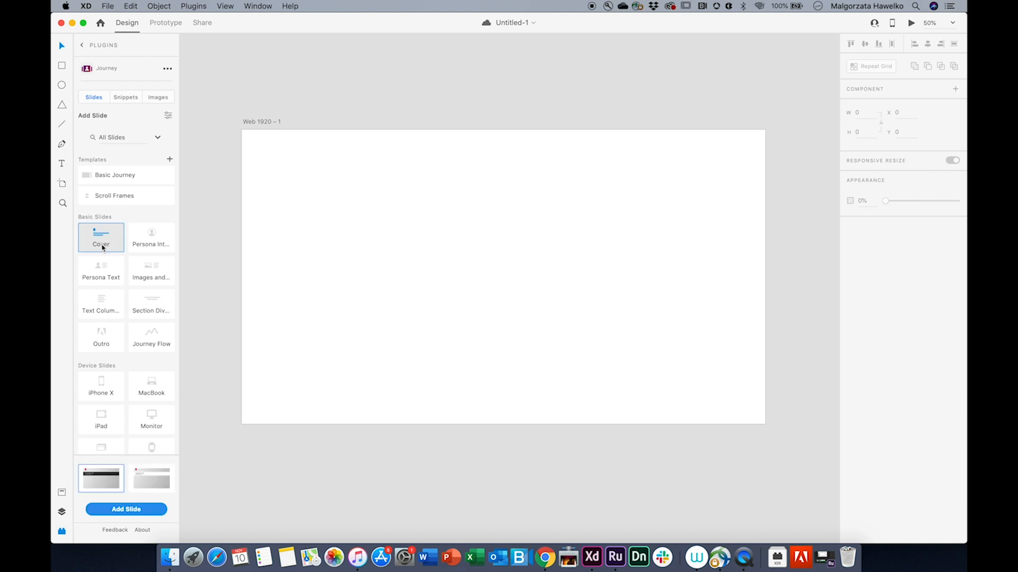
{"action": "left_click", "coordinate": [126, 509]}
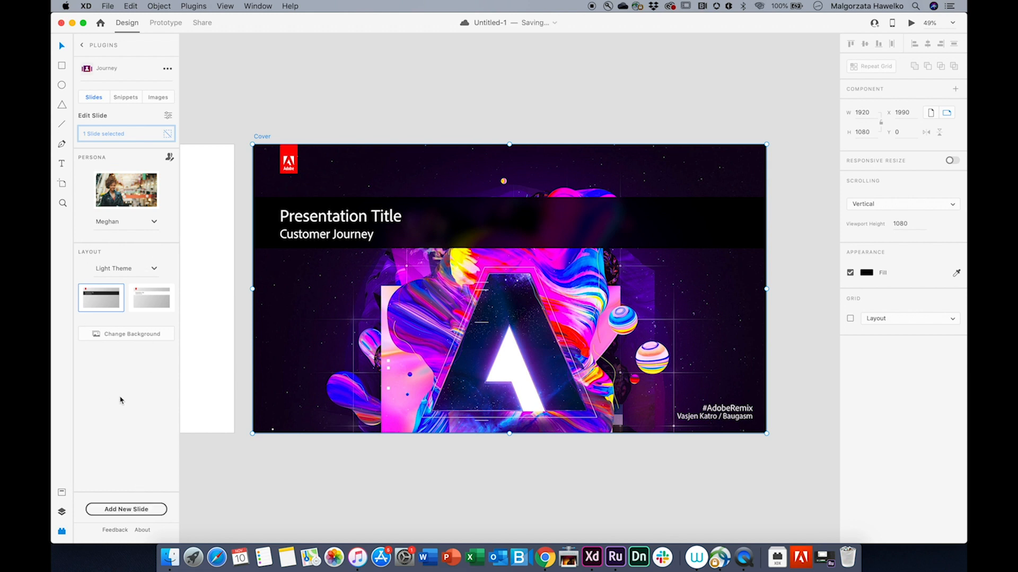
{"action": "left_click", "coordinate": [93, 100]}
{"action": "left_click", "coordinate": [148, 237]}
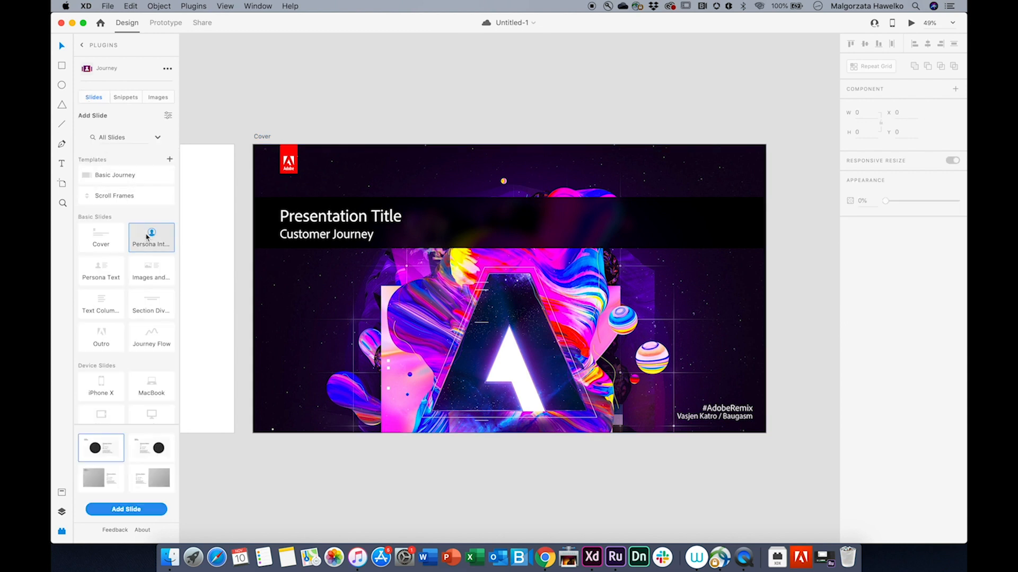
{"action": "left_click", "coordinate": [105, 475]}
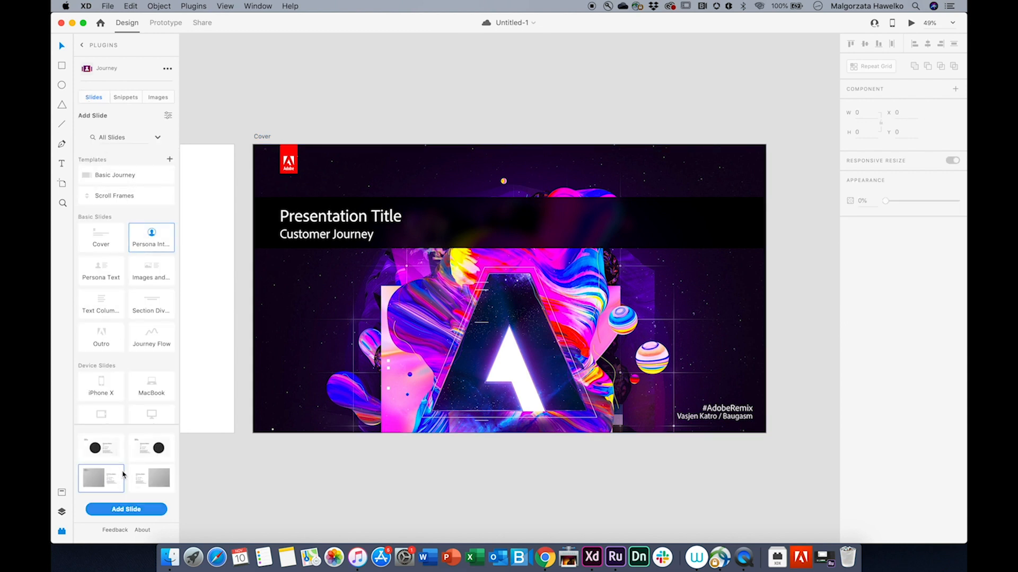
{"action": "left_click", "coordinate": [149, 481]}
{"action": "left_click", "coordinate": [149, 454]}
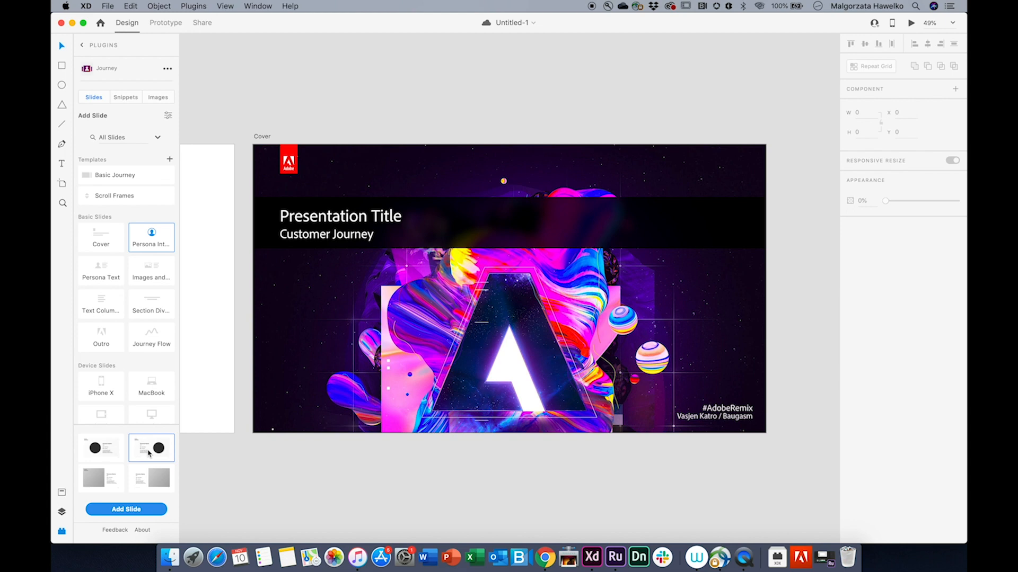
{"action": "left_click", "coordinate": [137, 509]}
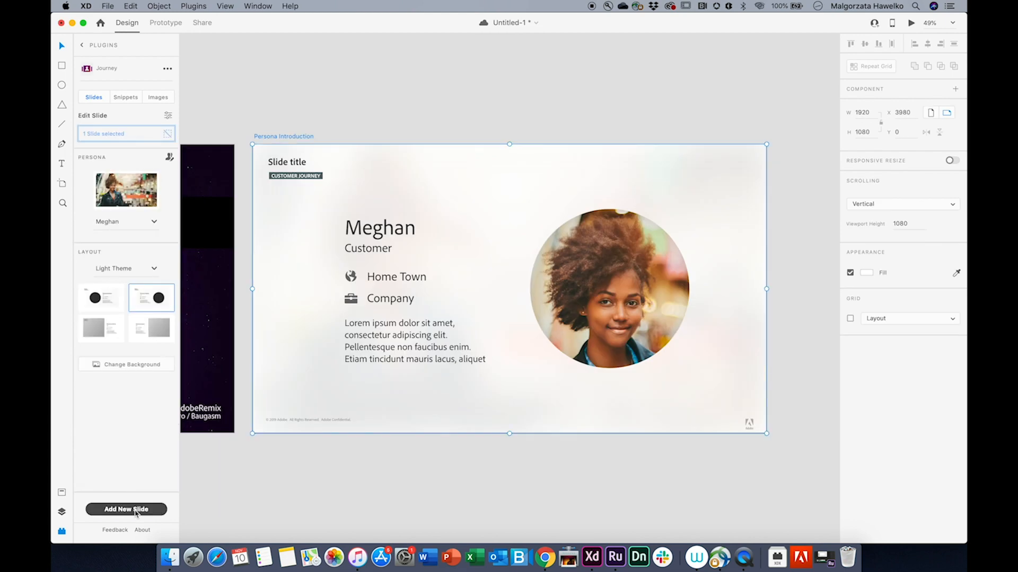
Step: Add a Persona Text slide and a Journey Flow slide, each in its first layout
{"action": "left_click", "coordinate": [137, 509]}
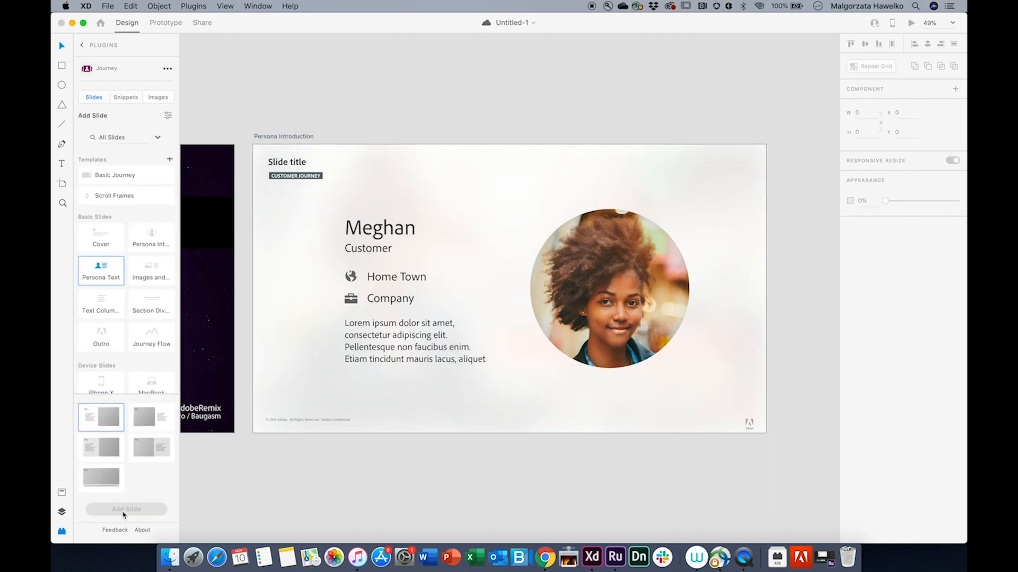
{"action": "left_click", "coordinate": [124, 509]}
{"action": "left_click", "coordinate": [152, 336]}
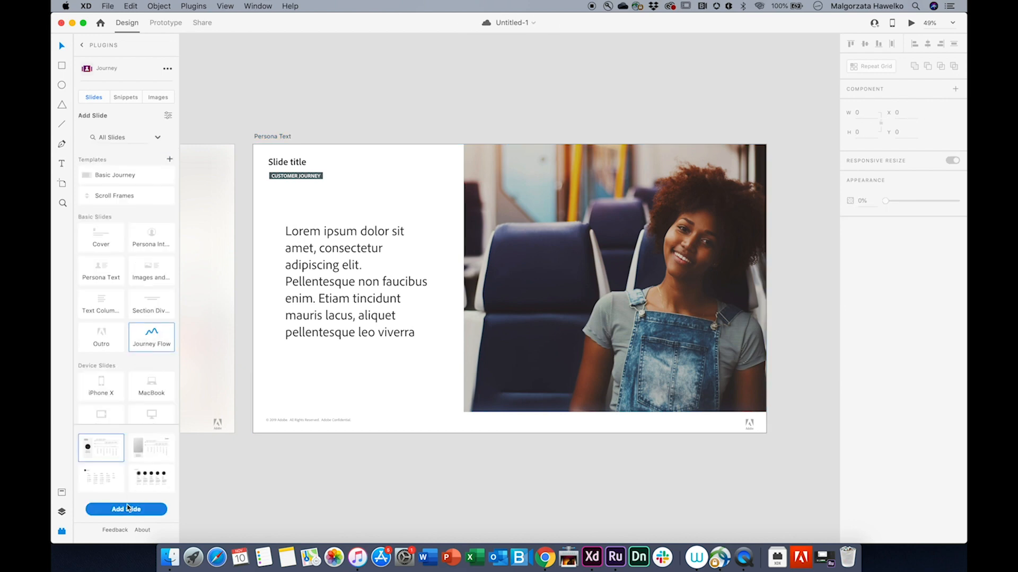
{"action": "left_click", "coordinate": [126, 509]}
Step: Add device slides for iPhone X, Apple Watch and Citylight
{"action": "left_click", "coordinate": [100, 384]}
{"action": "left_click", "coordinate": [126, 510]}
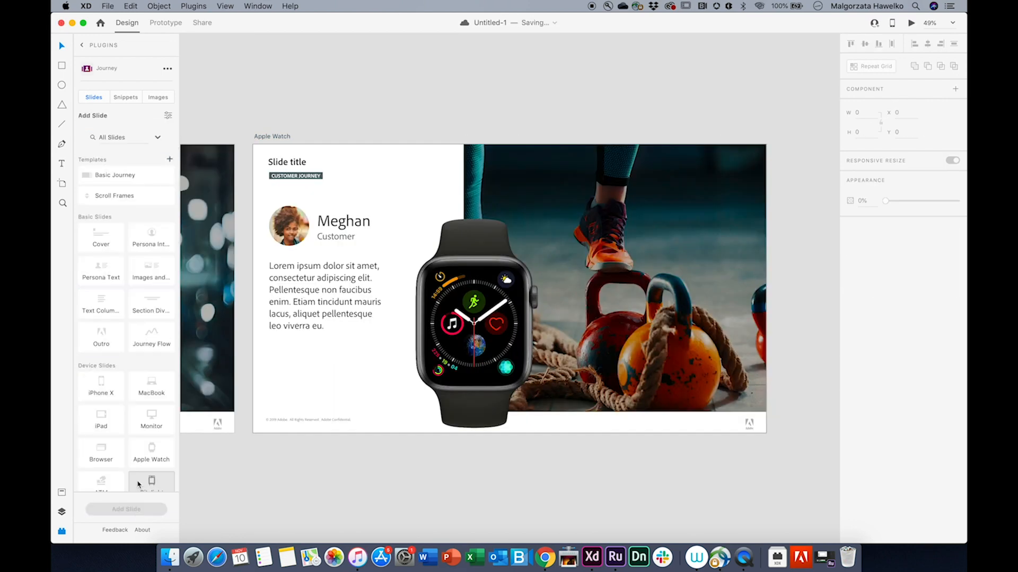
{"action": "scroll", "coordinate": [139, 479], "scroll_direction": "down", "scroll_amount": 2}
{"action": "left_click", "coordinate": [151, 440]}
{"action": "left_click", "coordinate": [131, 512]}
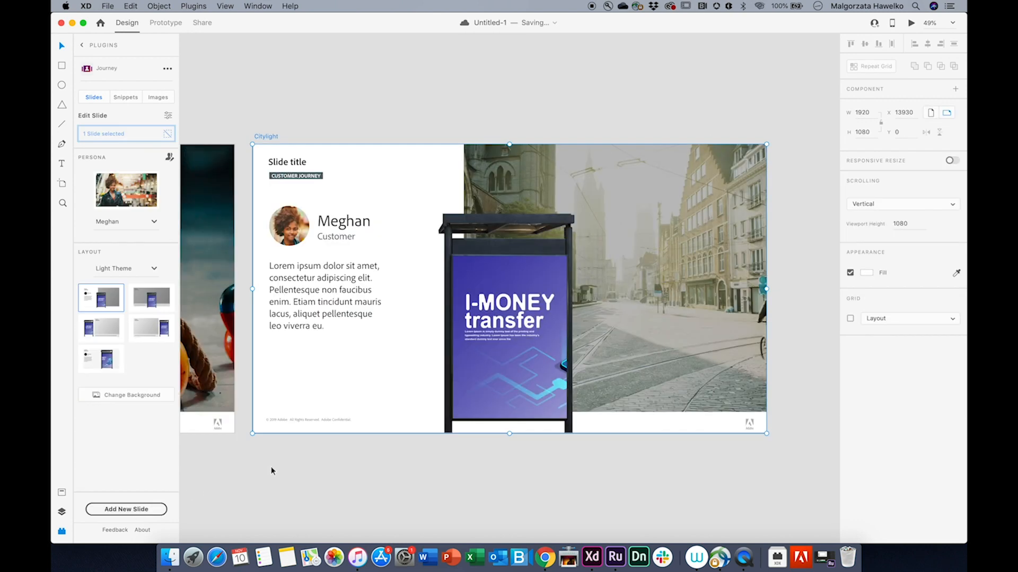
Step: Replace the iPhone X slide's body text with the description starting "Adobe XD is a powerful, collaborative, easy-to-use platform" and bold "customer journeys"
{"action": "scroll", "coordinate": [271, 466], "scroll_direction": "left", "scroll_amount": 10}
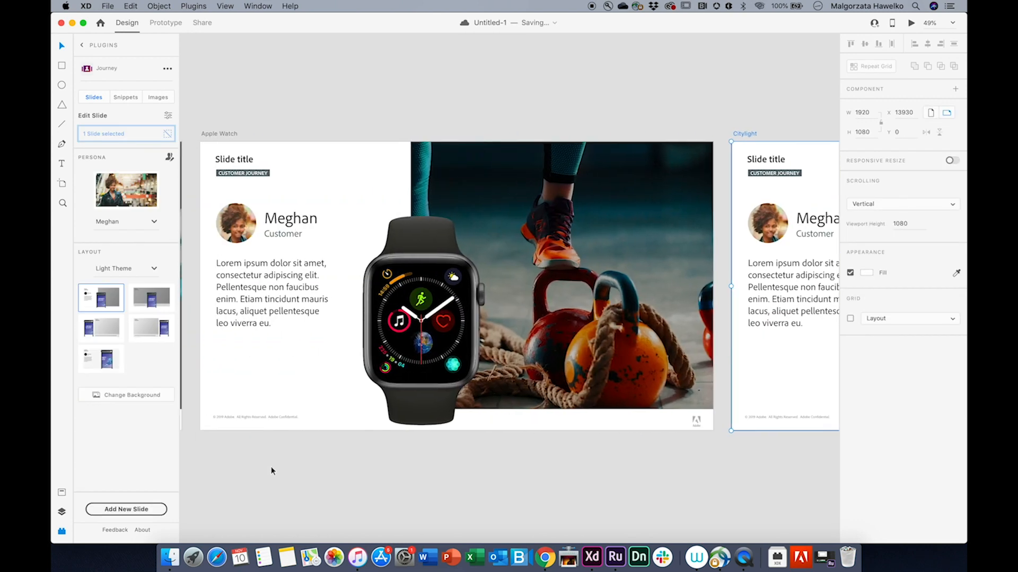
{"action": "left_click", "coordinate": [296, 307]}
{"action": "double_click", "coordinate": [295, 306]}
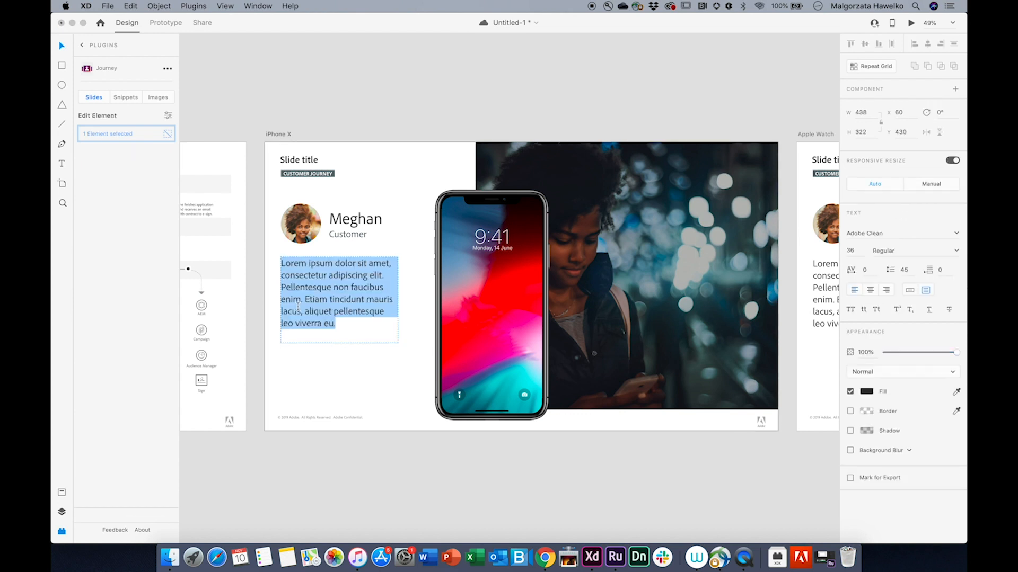
{"action": "type", "text": "Adobe XD is a powerful, collaborative, easy-to-use platform that helps you and your team create designs for websites, mobile apps, voice interfaces, games, and customer journeys."}
{"action": "left_click_drag", "start_coordinate": [354, 335], "coordinate": [281, 336]}
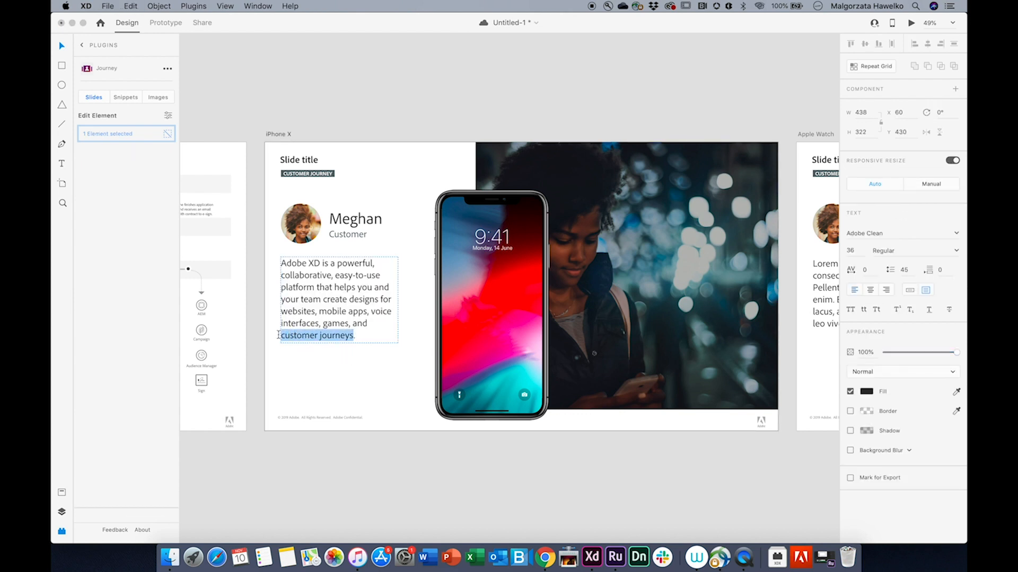
{"action": "key", "text": "super+b"}
{"action": "key", "text": "Escape"}
{"action": "left_click", "coordinate": [311, 464]}
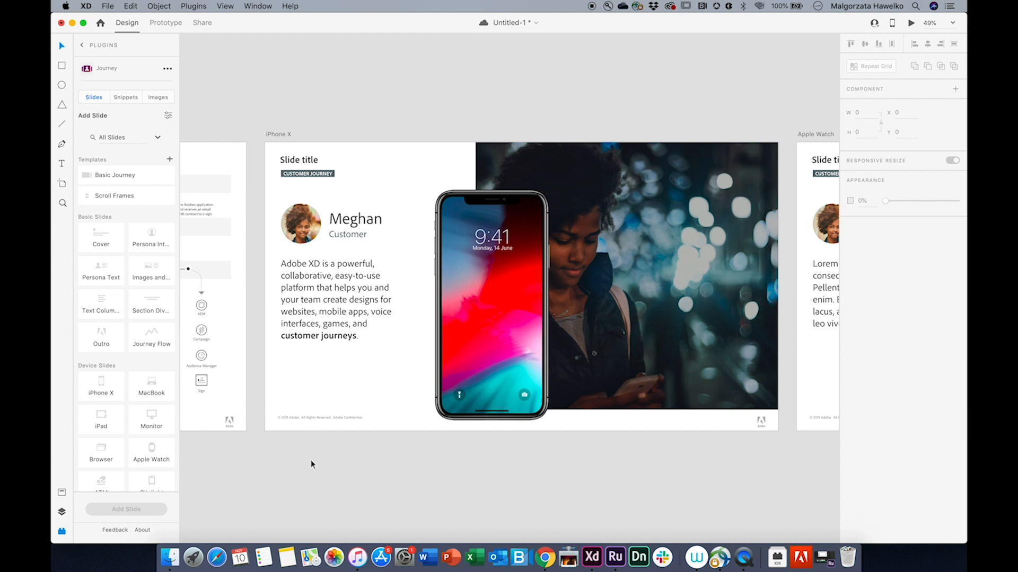
Step: Try alternative layouts for the iPhone X slide and apply the one with the phone to the right of the large image
{"action": "left_click", "coordinate": [281, 137]}
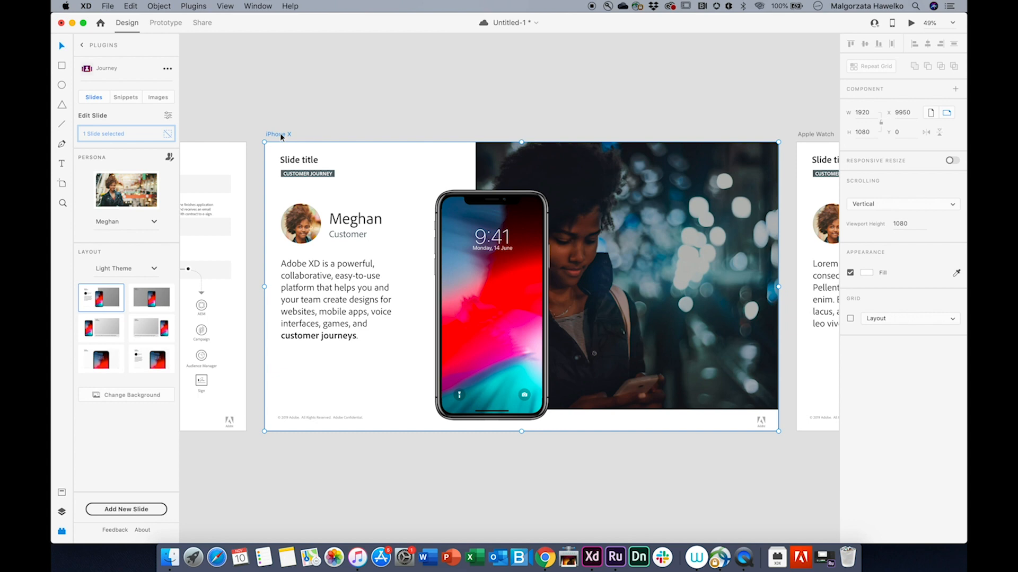
{"action": "left_click", "coordinate": [150, 298]}
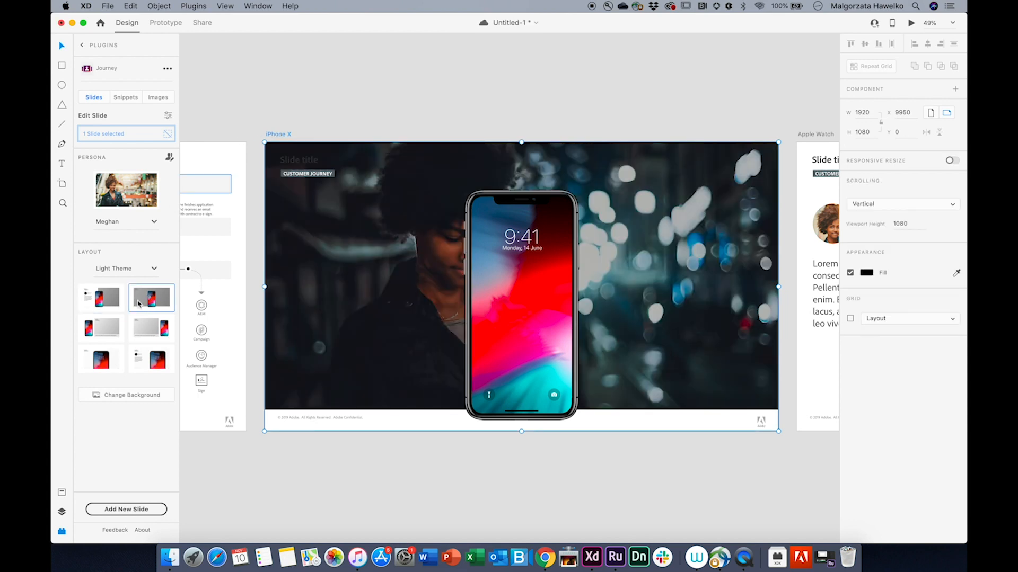
{"action": "left_click", "coordinate": [104, 335]}
{"action": "left_click", "coordinate": [151, 329]}
Step: Change the Apple Watch slide to the layout with an enlarged watch beside the persona text
{"action": "scroll", "coordinate": [494, 342], "scroll_direction": "right", "scroll_amount": 10}
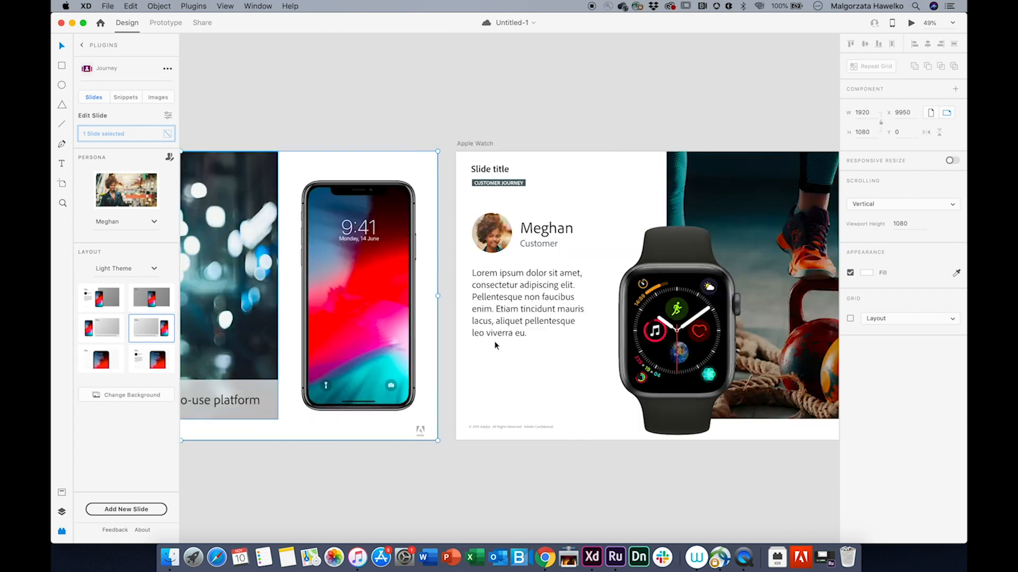
{"action": "left_click", "coordinate": [289, 144]}
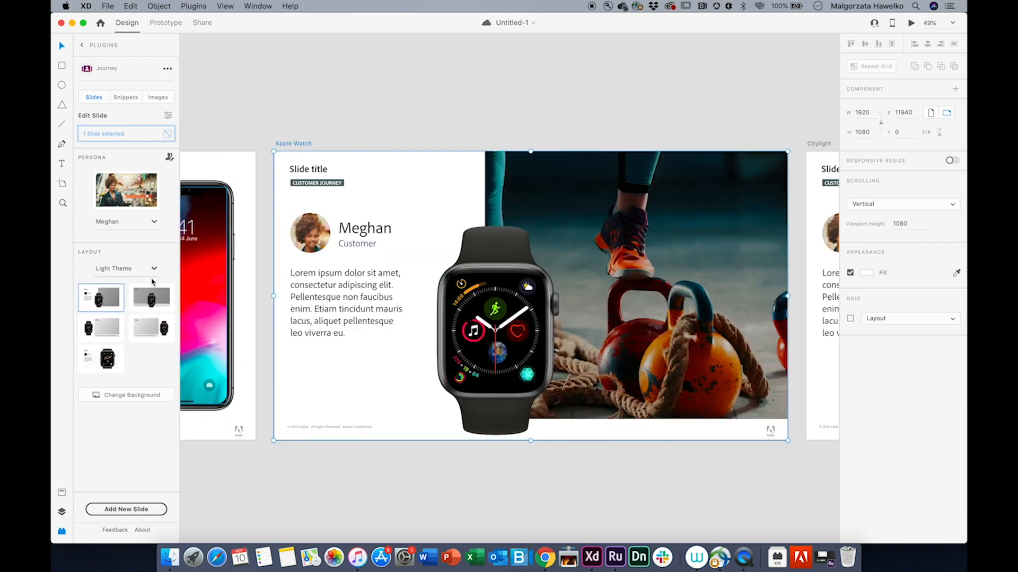
{"action": "left_click", "coordinate": [138, 331]}
{"action": "left_click", "coordinate": [109, 359]}
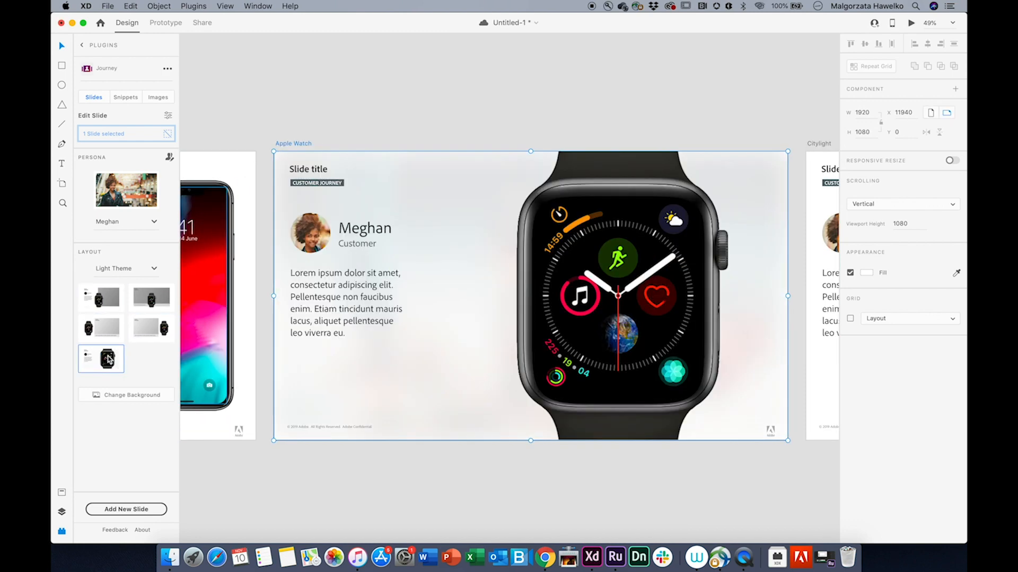
Step: Change the Journey Flow slide to the layout with five circular portraits above the journey stages
{"action": "scroll", "coordinate": [318, 144], "scroll_direction": "left", "scroll_amount": 15}
{"action": "left_click", "coordinate": [310, 152]}
{"action": "left_click", "coordinate": [148, 329]}
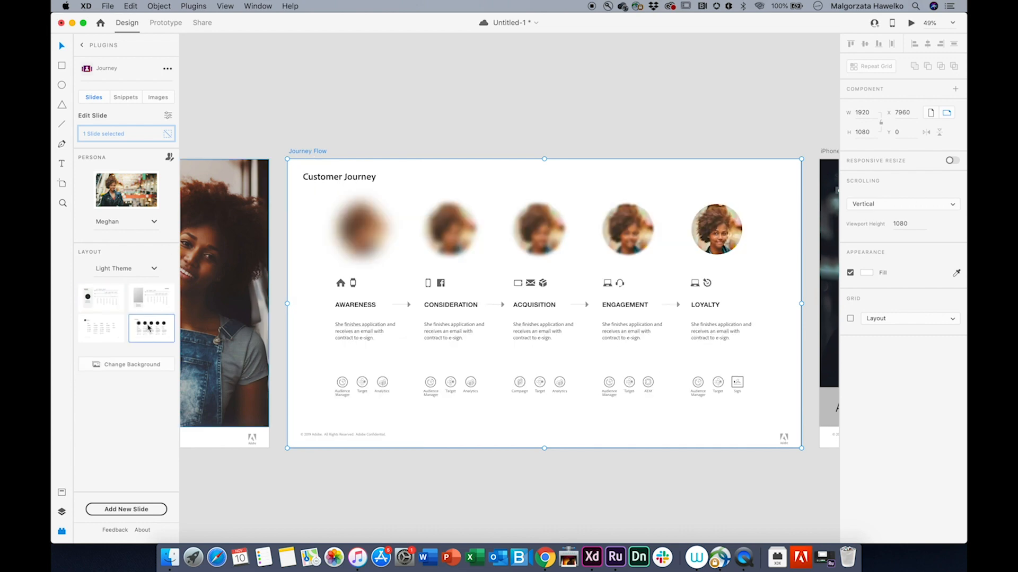
{"action": "left_click", "coordinate": [313, 120]}
Step: Duplicate the six slides after the Cover into a second row directly beneath the originals
{"action": "key", "text": "super+0"}
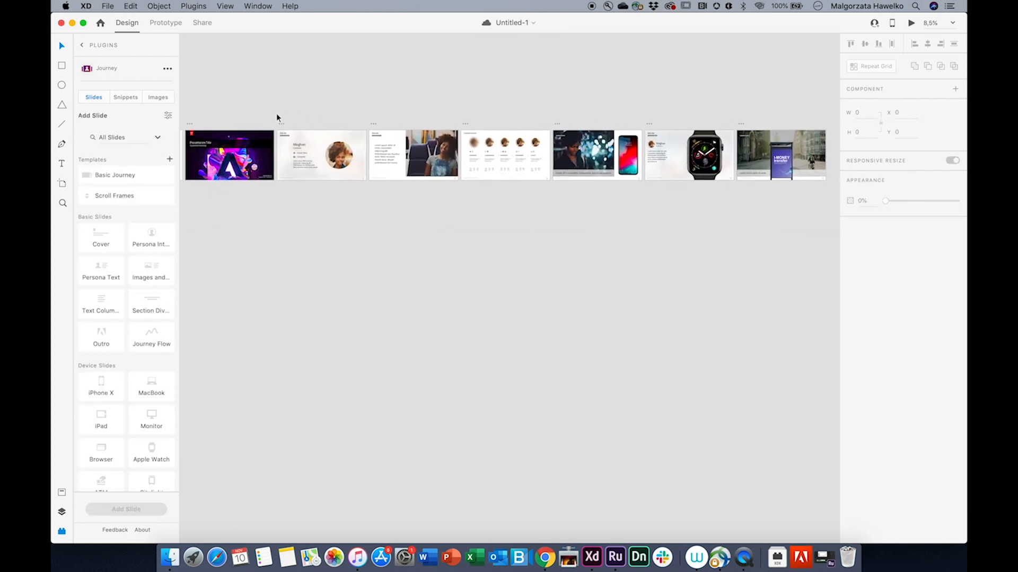
{"action": "left_click_drag", "start_coordinate": [276, 113], "coordinate": [819, 229]}
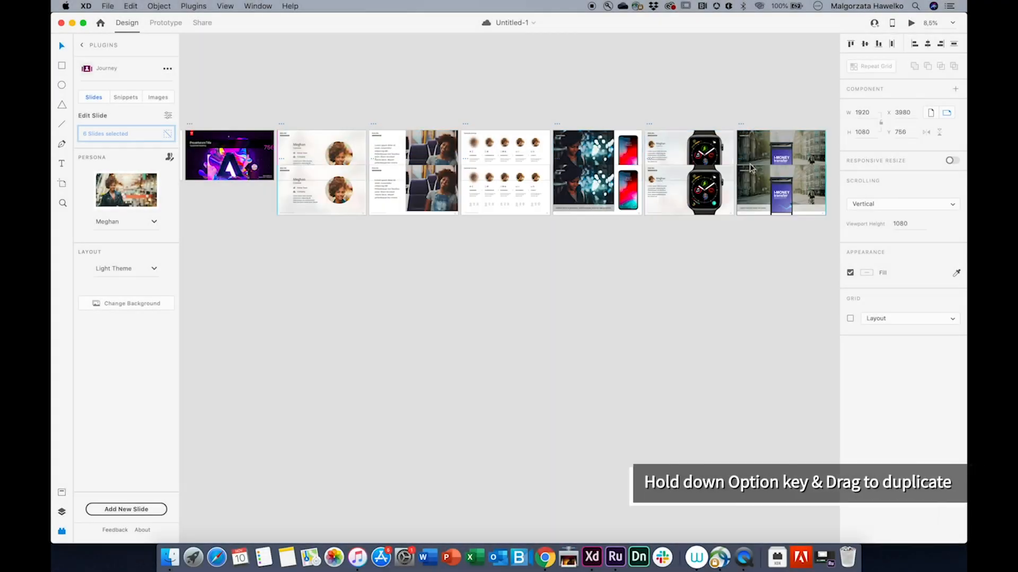
{"action": "left_click_drag", "start_coordinate": [689, 157], "coordinate": [689, 213]}
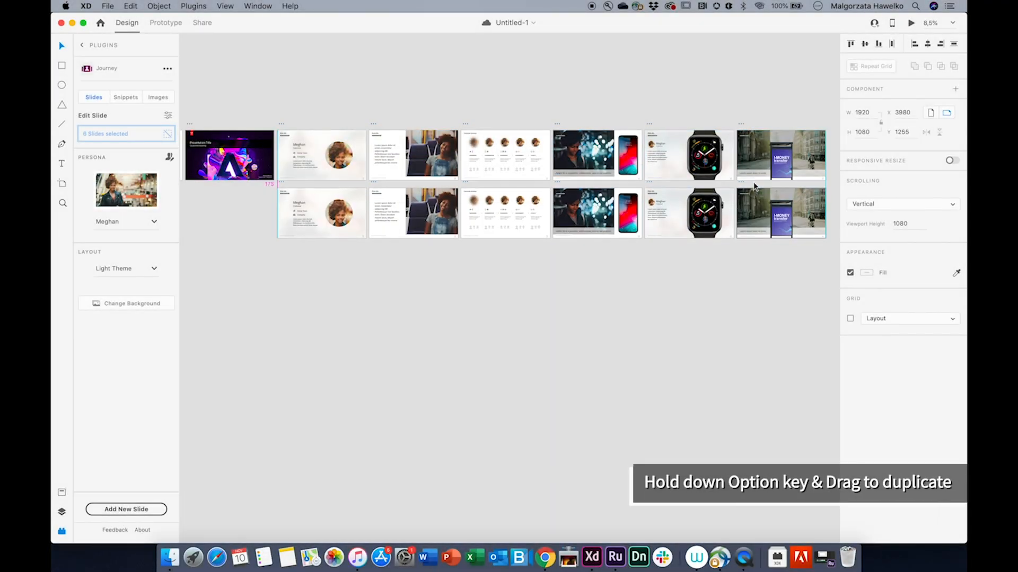
Step: Apply the Dark Theme to the six duplicated slides in the second row
{"action": "left_click", "coordinate": [154, 268]}
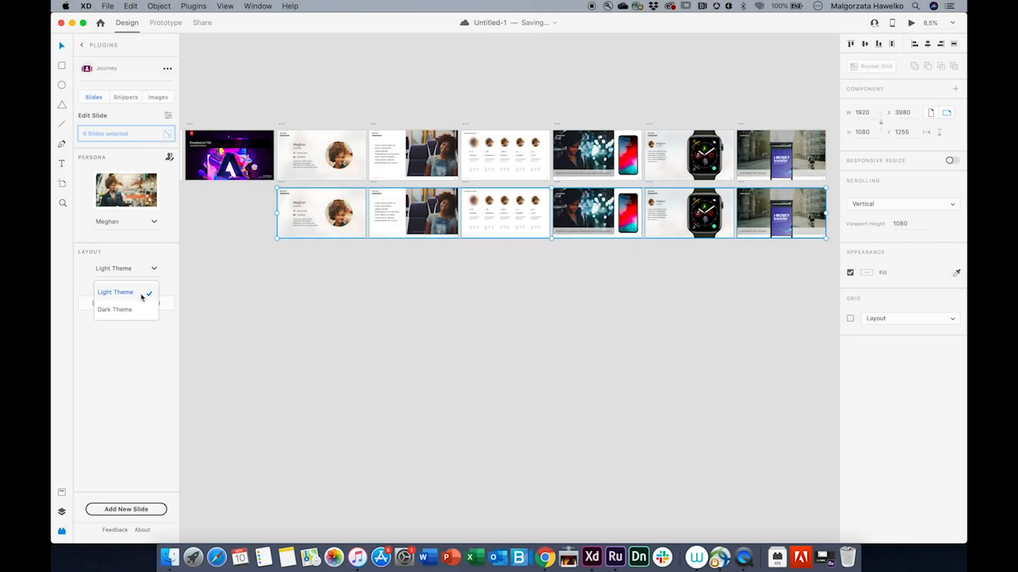
{"action": "left_click", "coordinate": [136, 311]}
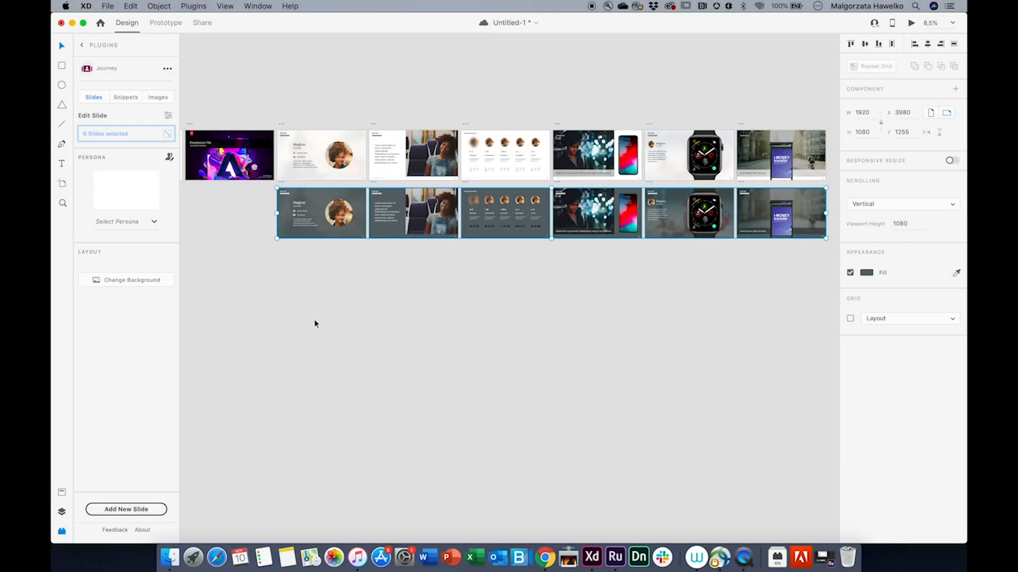
{"action": "left_click", "coordinate": [314, 321]}
Step: Switch the persona of the six light-themed slides after the Cover to the fourth persona in the list
{"action": "scroll", "coordinate": [316, 151], "scroll_direction": "up", "scroll_amount": 10}
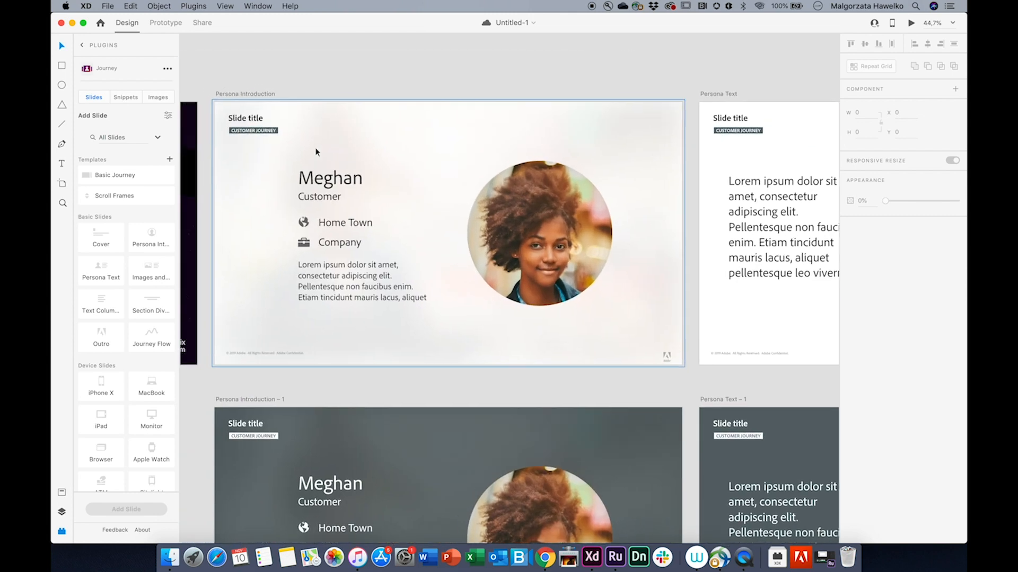
{"action": "left_click", "coordinate": [251, 90]}
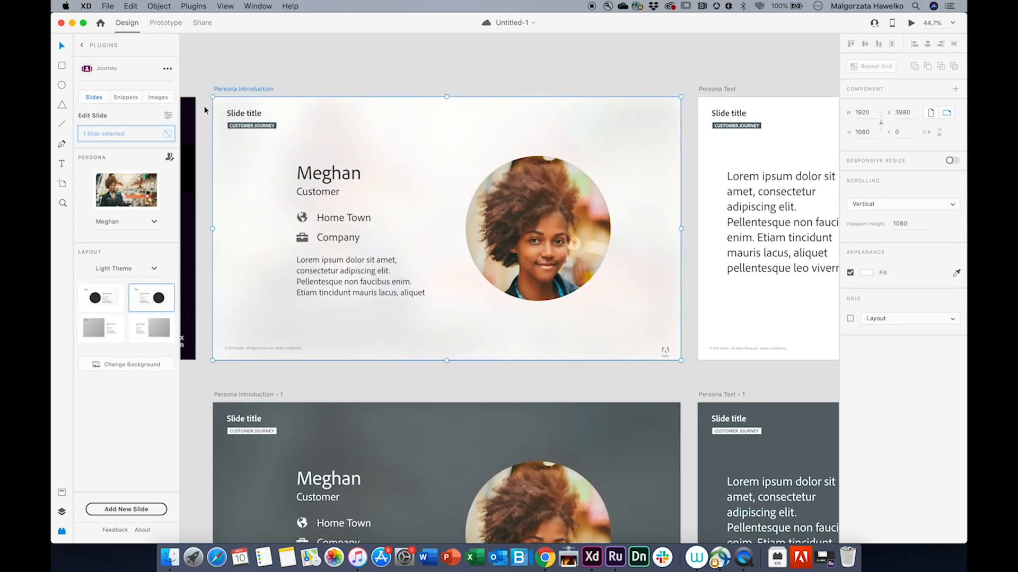
{"action": "left_click", "coordinate": [154, 222]}
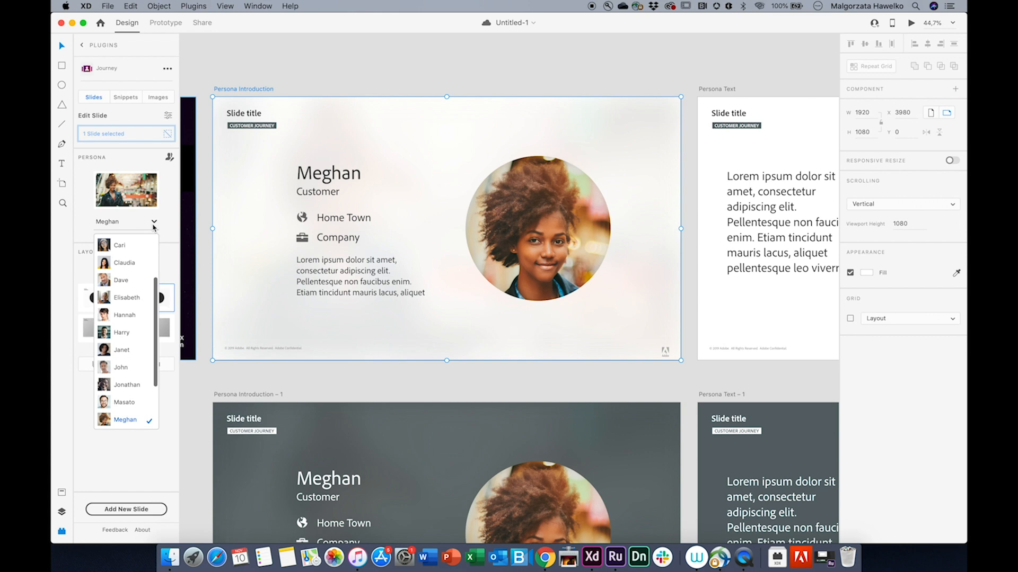
{"action": "scroll", "coordinate": [346, 66], "scroll_direction": "down", "scroll_amount": 5}
{"action": "left_click_drag", "start_coordinate": [329, 58], "coordinate": [723, 110]}
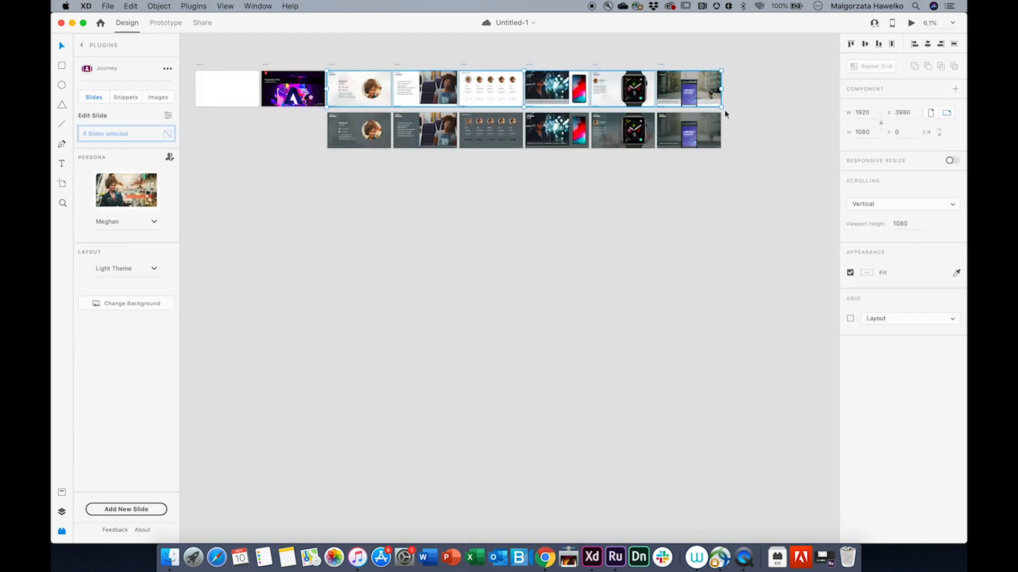
{"action": "left_click", "coordinate": [153, 223]}
{"action": "scroll", "coordinate": [130, 277], "scroll_direction": "up", "scroll_amount": 5}
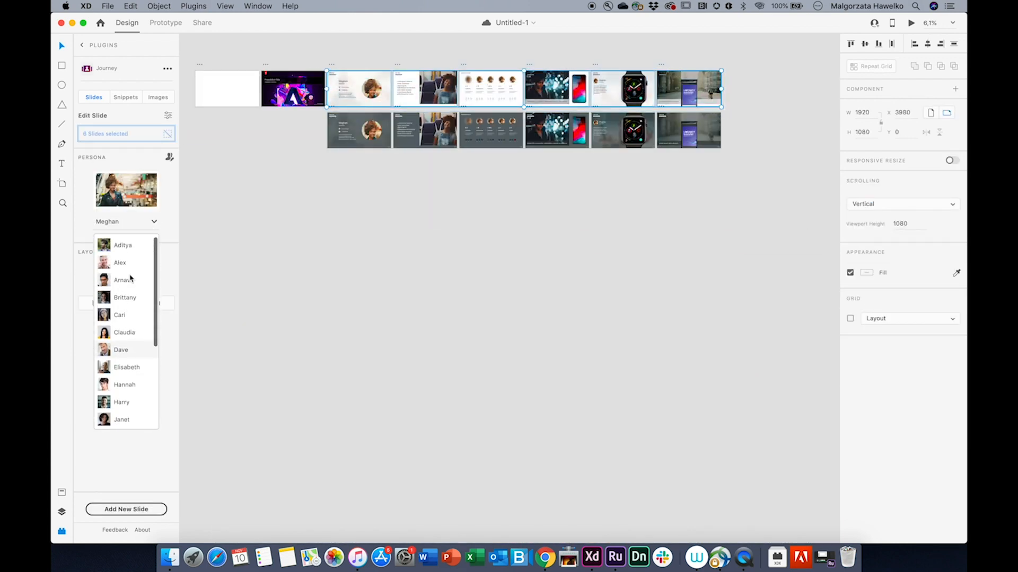
{"action": "left_click", "coordinate": [127, 298]}
{"action": "scroll", "coordinate": [366, 83], "scroll_direction": "up", "scroll_amount": 3}
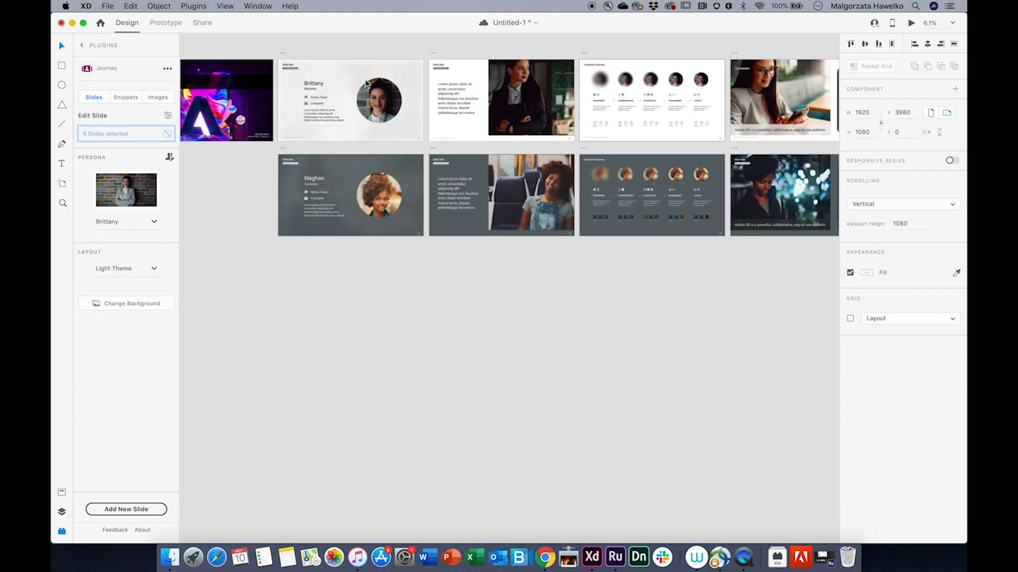
{"action": "scroll", "coordinate": [365, 83], "scroll_direction": "up", "scroll_amount": 5}
{"action": "scroll", "coordinate": [366, 84], "scroll_direction": "right", "scroll_amount": 5}
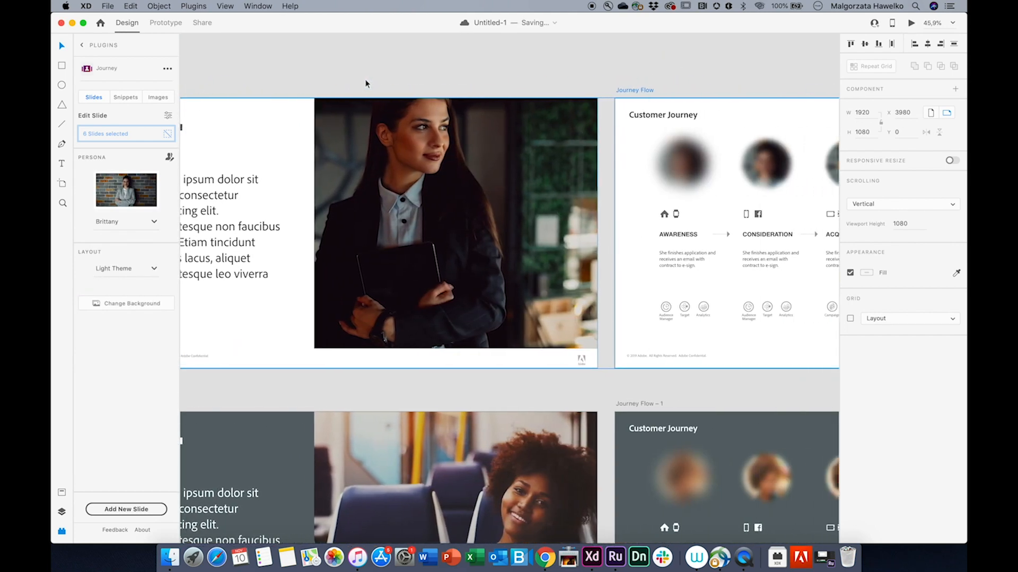
{"action": "scroll", "coordinate": [366, 83], "scroll_direction": "right", "scroll_amount": 10}
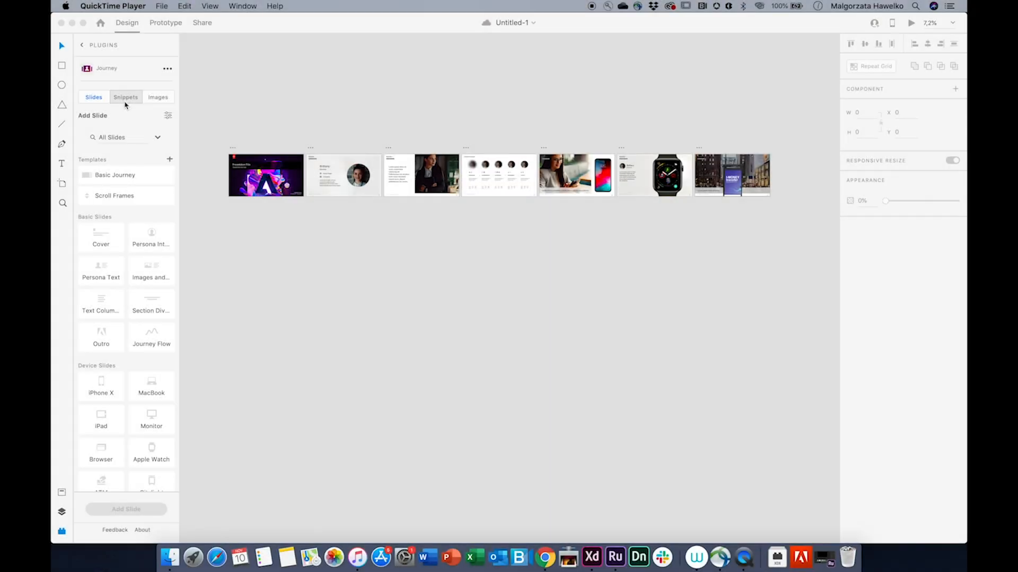
Step: Add the Google snippet at MacBook screen size
{"action": "left_click", "coordinate": [126, 104]}
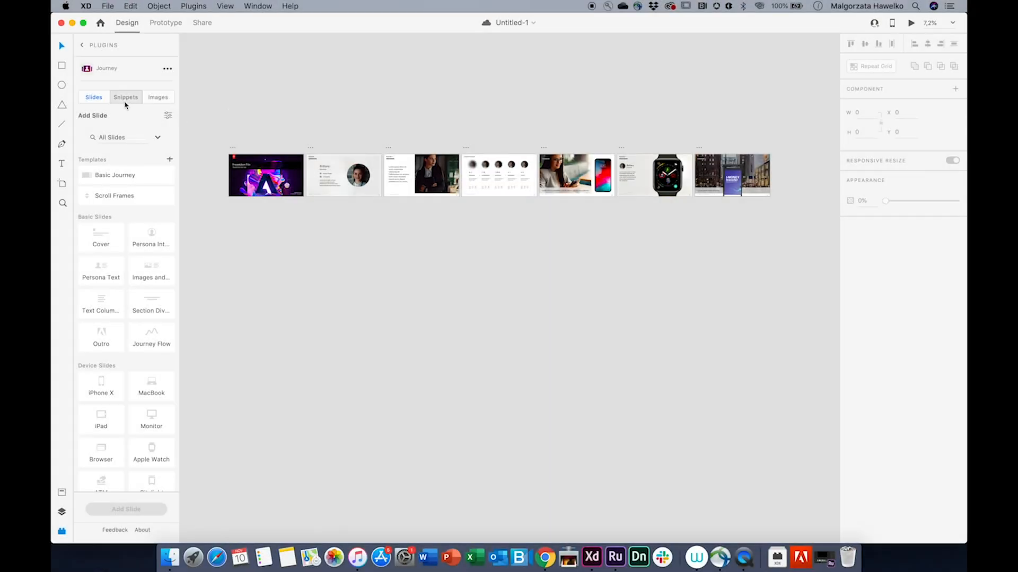
{"action": "left_click", "coordinate": [125, 101]}
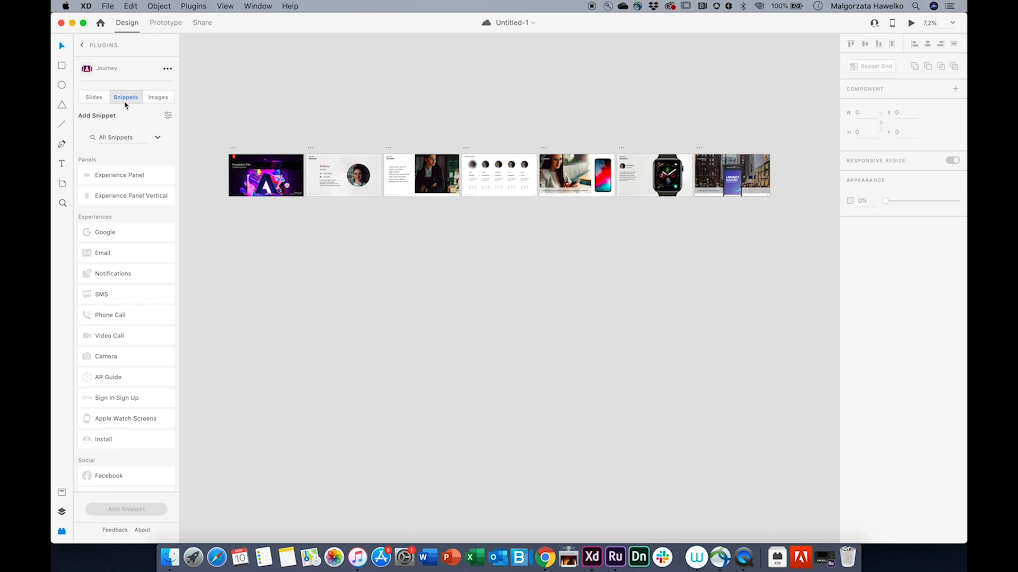
{"action": "left_click", "coordinate": [122, 234]}
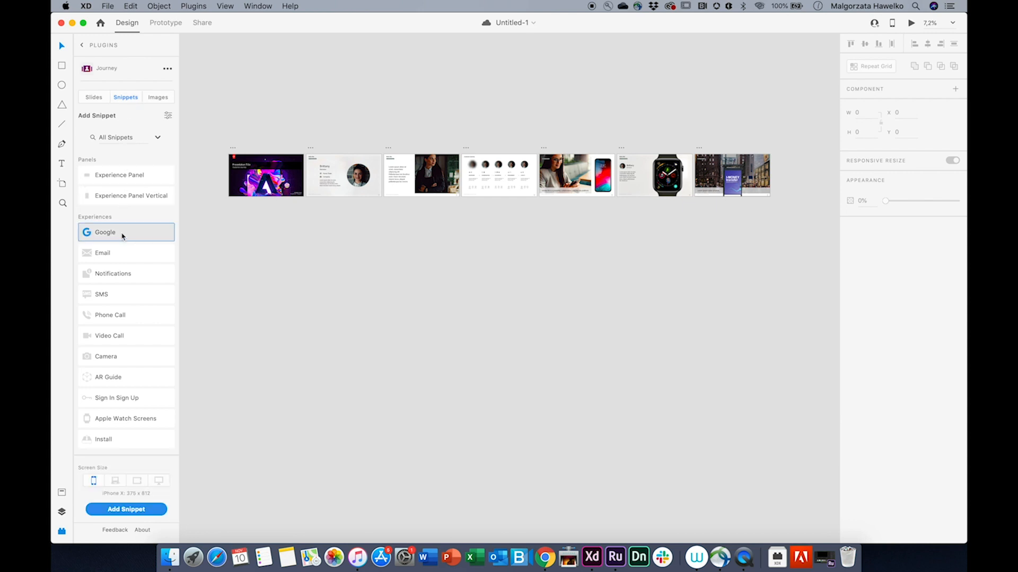
{"action": "left_click", "coordinate": [111, 484]}
{"action": "left_click", "coordinate": [114, 512]}
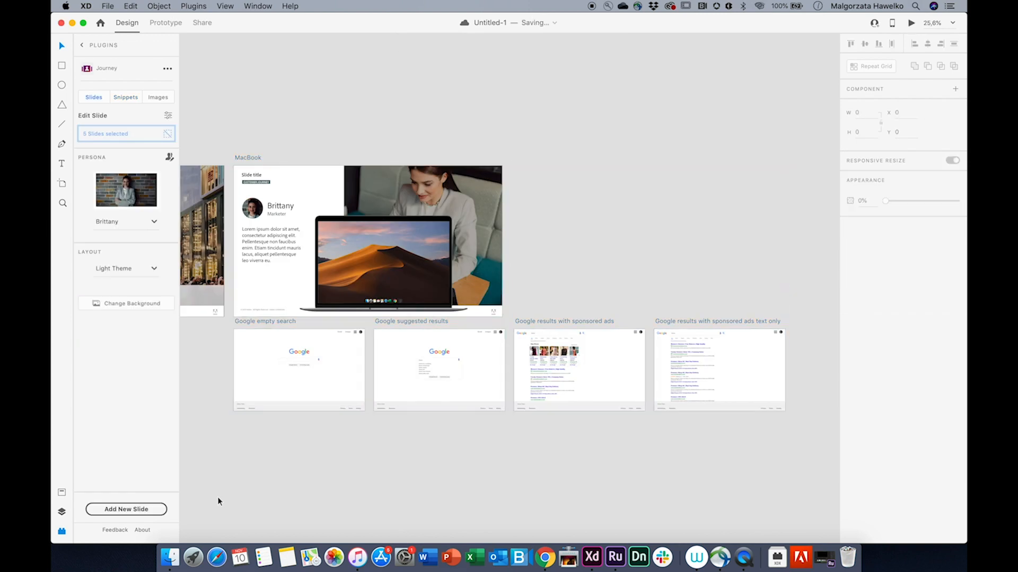
Step: Paste a copy of the Google empty search screen into the MacBook slide and fit it over the laptop display
{"action": "left_click", "coordinate": [270, 386]}
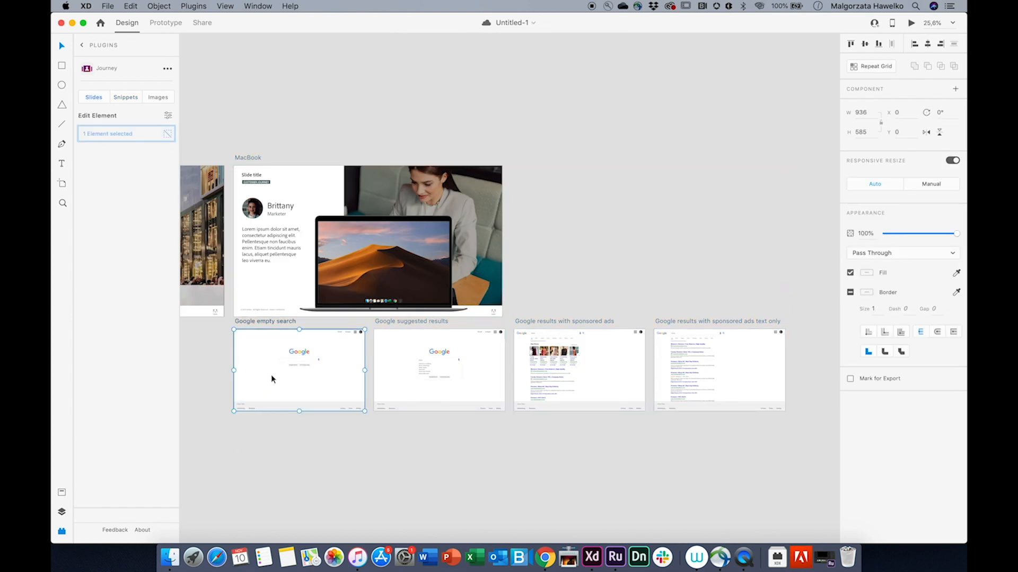
{"action": "left_click", "coordinate": [275, 292]}
{"action": "key", "text": "super+v"}
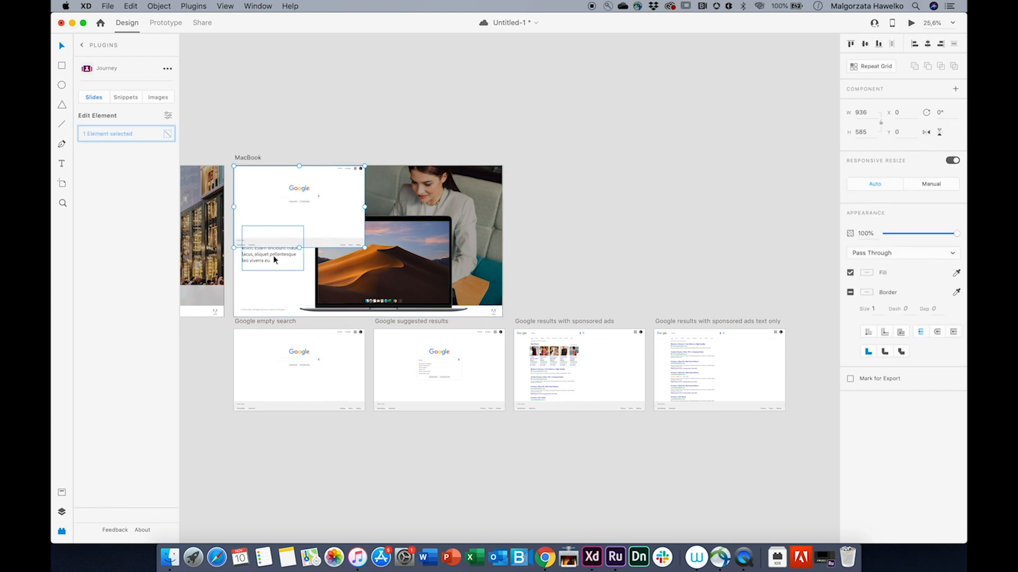
{"action": "left_click_drag", "start_coordinate": [266, 202], "coordinate": [352, 259]}
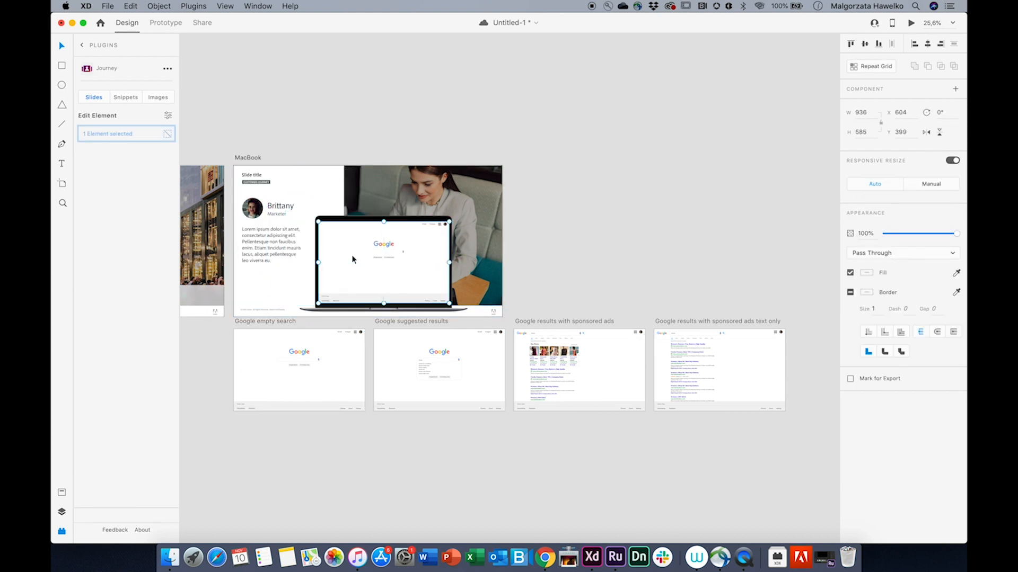
{"action": "left_click", "coordinate": [348, 131]}
Step: Duplicate the MacBook slide beside the original and place a copy of the Google suggested results screen on its laptop display
{"action": "left_click_drag", "start_coordinate": [248, 157], "coordinate": [527, 159]}
{"action": "left_click", "coordinate": [522, 133]}
{"action": "left_click", "coordinate": [432, 355]}
{"action": "key", "text": "super+c"}
{"action": "left_click", "coordinate": [554, 292]}
{"action": "key", "text": "super+v"}
{"action": "left_click_drag", "start_coordinate": [562, 190], "coordinate": [647, 247]}
{"action": "left_click", "coordinate": [641, 103]}
Step: Duplicate the MacBook slide once more and place a copy of the Google results with sponsored ads on its laptop display
{"action": "scroll", "coordinate": [641, 104], "scroll_direction": "right", "scroll_amount": 3}
{"action": "scroll", "coordinate": [641, 104], "scroll_direction": "right", "scroll_amount": 3}
{"action": "left_click_drag", "start_coordinate": [303, 153], "coordinate": [679, 255]}
{"action": "left_click", "coordinate": [572, 134]}
{"action": "left_click", "coordinate": [368, 380]}
{"action": "key", "text": "super+c"}
{"action": "left_click", "coordinate": [580, 153]}
{"action": "key", "text": "super+v"}
Step: Delete the four leftover Google screens beneath the MacBook slides
{"action": "key", "text": "super+minus"}
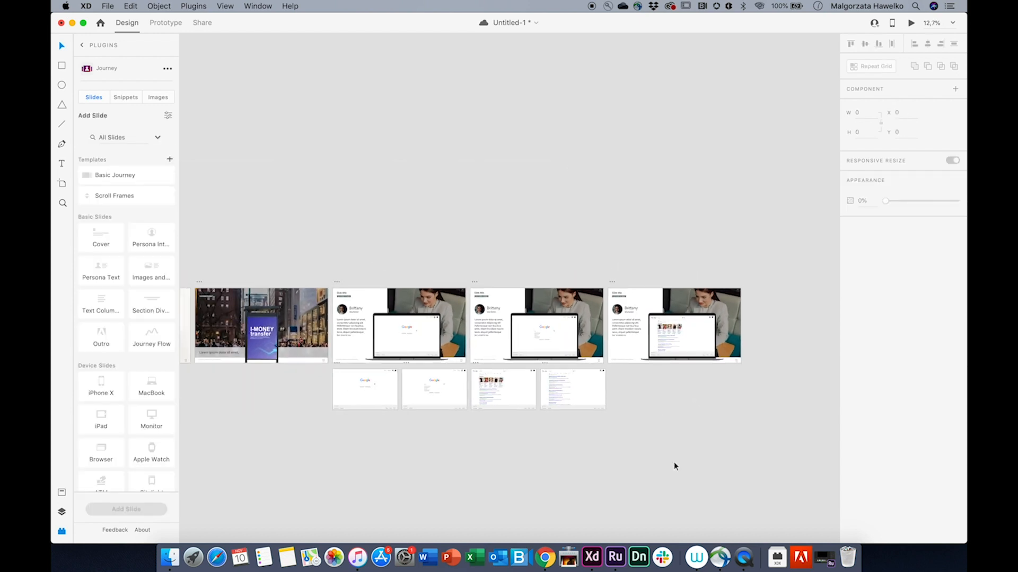
{"action": "left_click_drag", "start_coordinate": [673, 462], "coordinate": [322, 367]}
{"action": "key", "text": "Delete"}
Step: Add the Email snippet at iPhone X screen size
{"action": "left_click", "coordinate": [126, 97]}
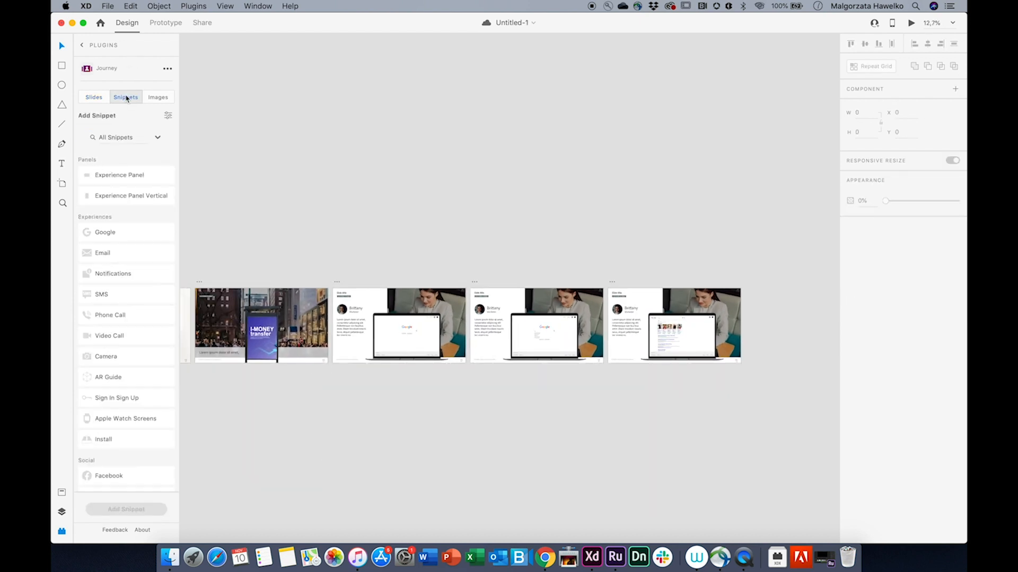
{"action": "left_click", "coordinate": [106, 258]}
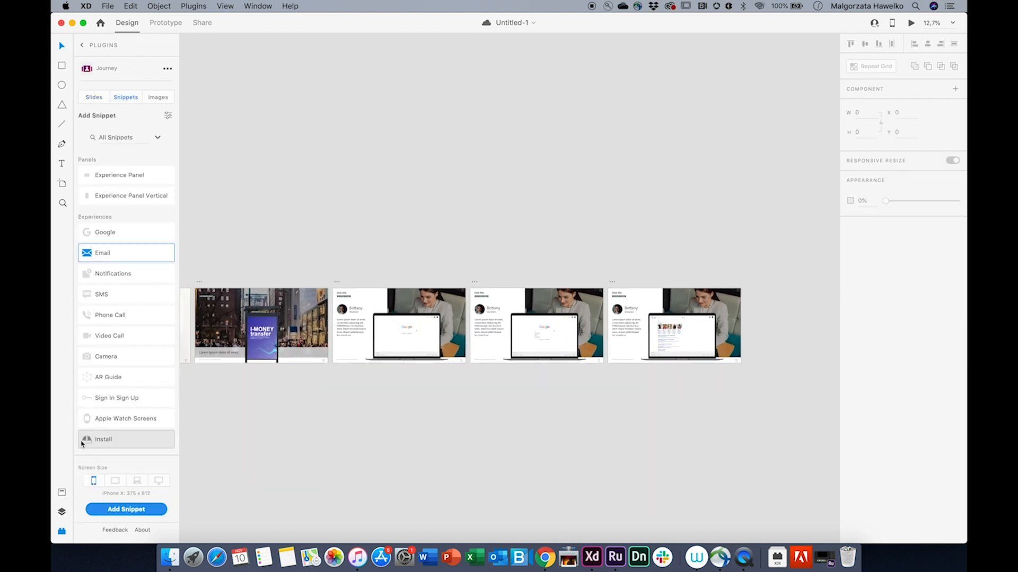
{"action": "left_click", "coordinate": [103, 510]}
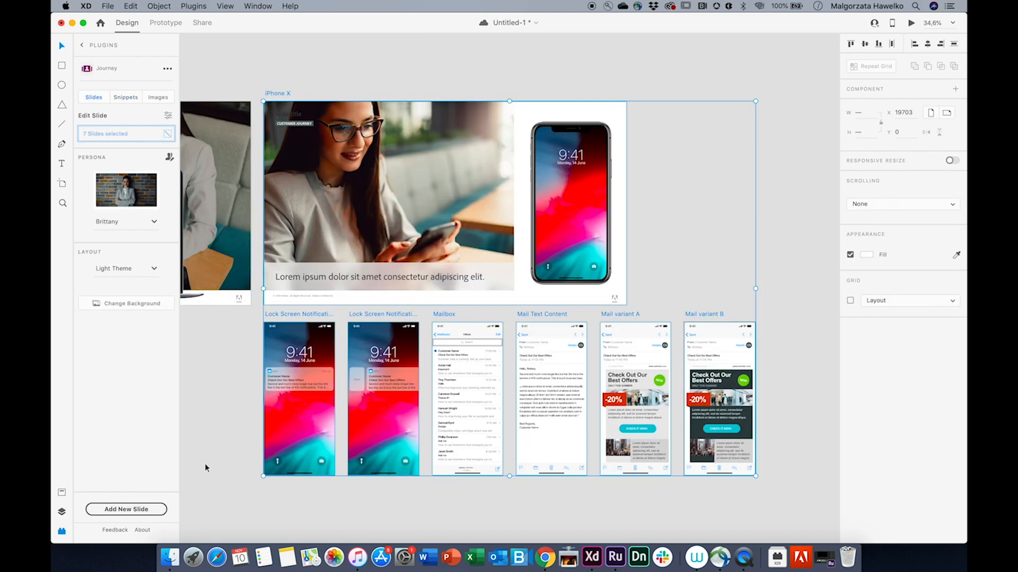
Step: Place a copy of the first lock screen notification on the iPhone X slide's phone and send it backward behind the frame
{"action": "left_click", "coordinate": [299, 397]}
{"action": "left_click_drag", "start_coordinate": [299, 398], "coordinate": [562, 221]}
{"action": "scroll", "coordinate": [561, 220], "scroll_direction": "up", "scroll_amount": 5}
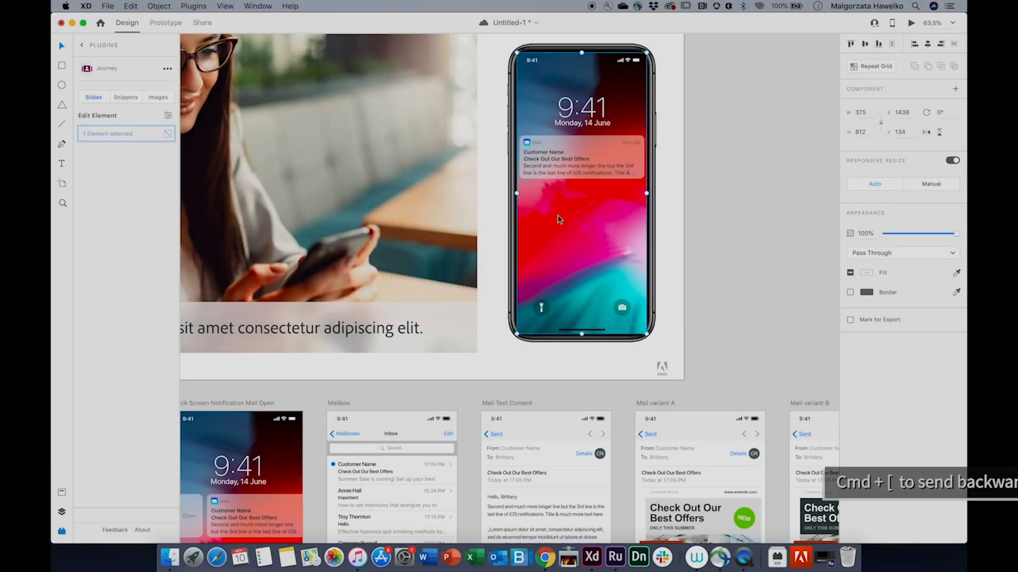
{"action": "key", "text": "super+bracketleft"}
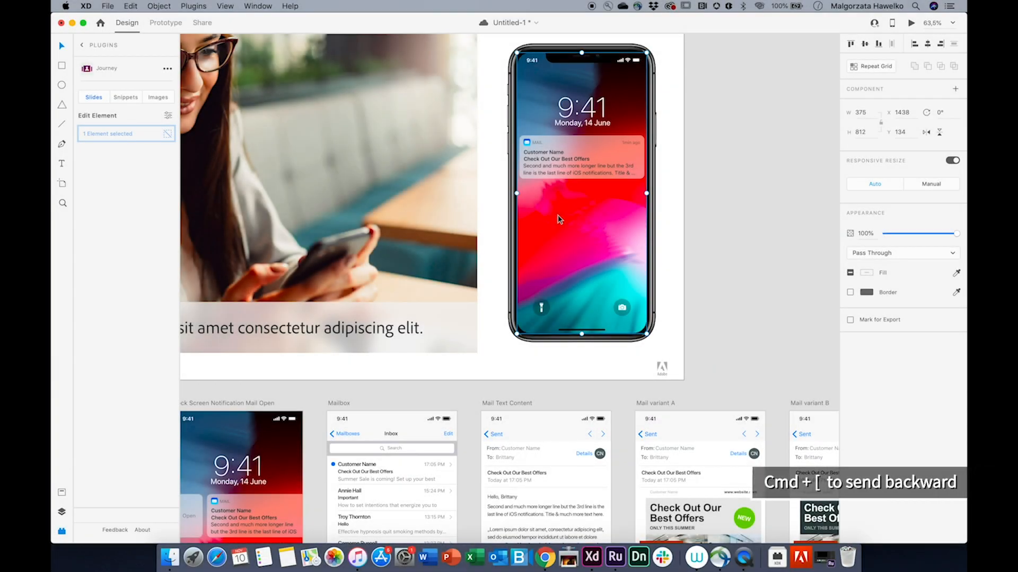
Step: Duplicate the new iPhone X slide and place a copy of the Mail Text Content screen inside the duplicate's phone frame
{"action": "scroll", "coordinate": [559, 219], "scroll_direction": "down", "scroll_amount": 10}
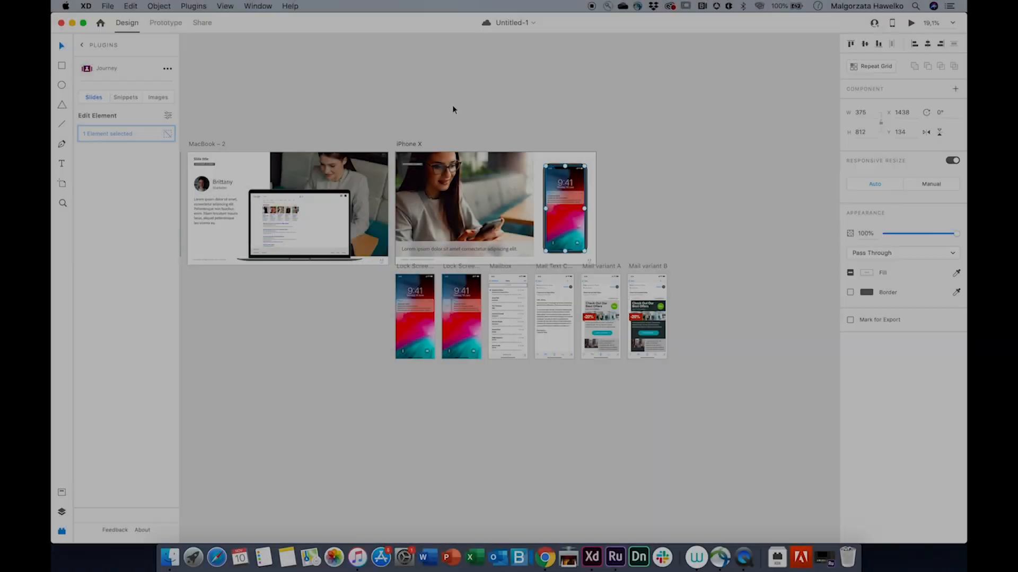
{"action": "left_click", "coordinate": [450, 106]}
{"action": "left_click_drag", "start_coordinate": [408, 142], "coordinate": [614, 138]}
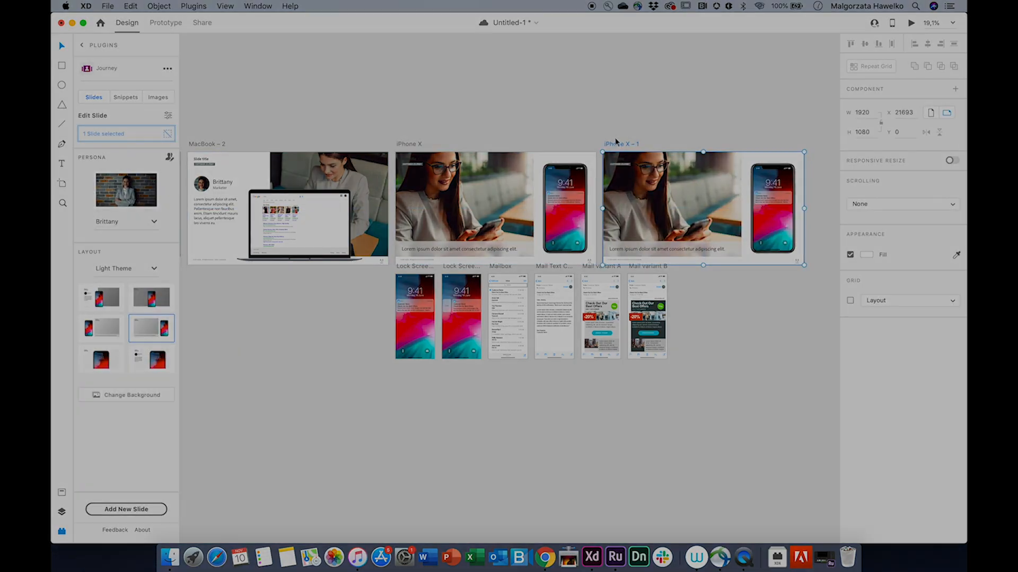
{"action": "left_click_drag", "start_coordinate": [553, 339], "coordinate": [772, 232]}
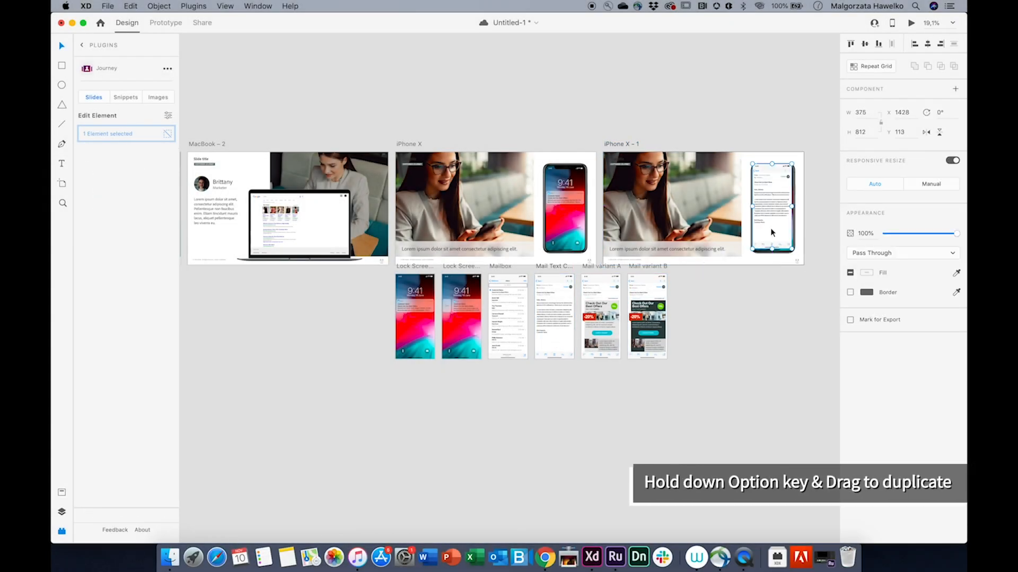
{"action": "scroll", "coordinate": [774, 231], "scroll_direction": "up", "scroll_amount": 10}
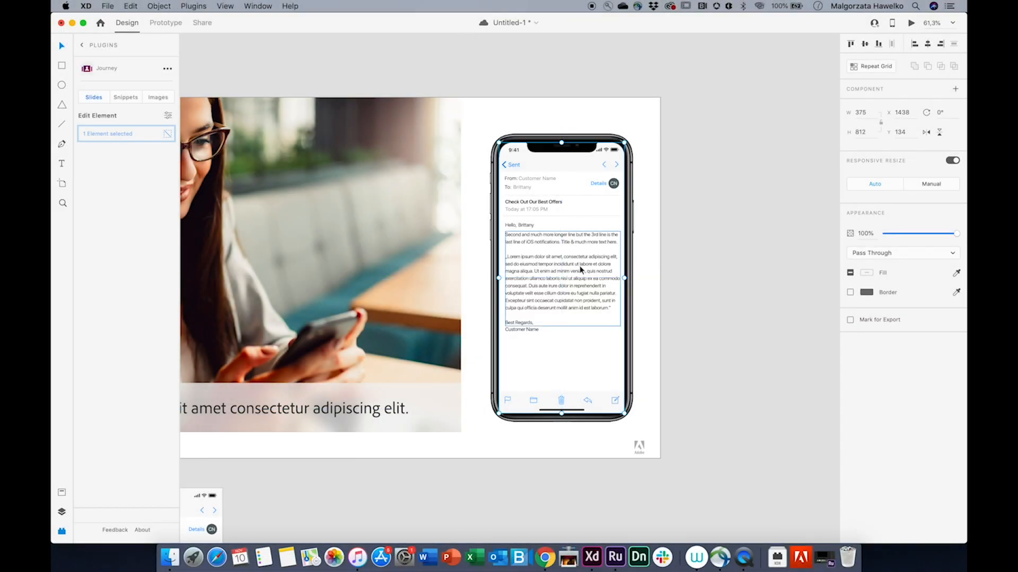
{"action": "left_click", "coordinate": [726, 256]}
Step: Delete the leftover email screens and move the last five MacBook and iPhone slides into a second row beneath the Cover
{"action": "scroll", "coordinate": [727, 256], "scroll_direction": "down", "scroll_amount": 8}
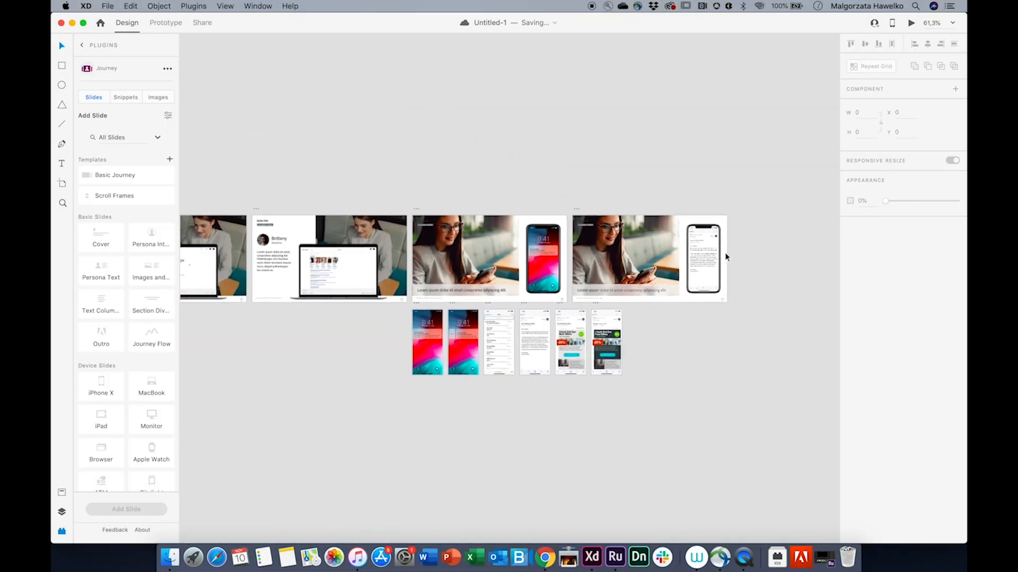
{"action": "left_click_drag", "start_coordinate": [748, 440], "coordinate": [422, 308]}
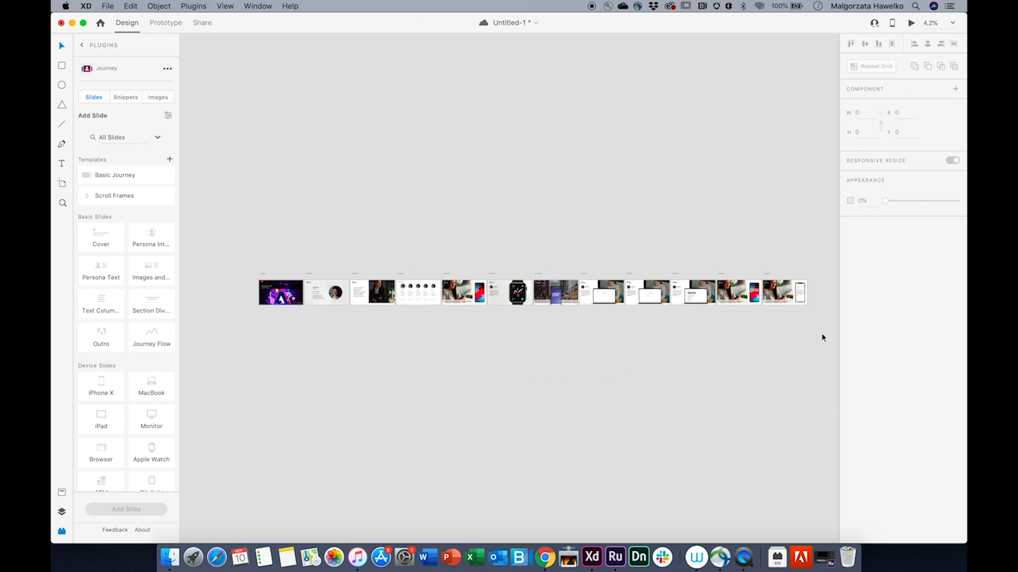
{"action": "left_click_drag", "start_coordinate": [764, 328], "coordinate": [263, 303]}
{"action": "scroll", "coordinate": [263, 303], "scroll_direction": "up", "scroll_amount": 5}
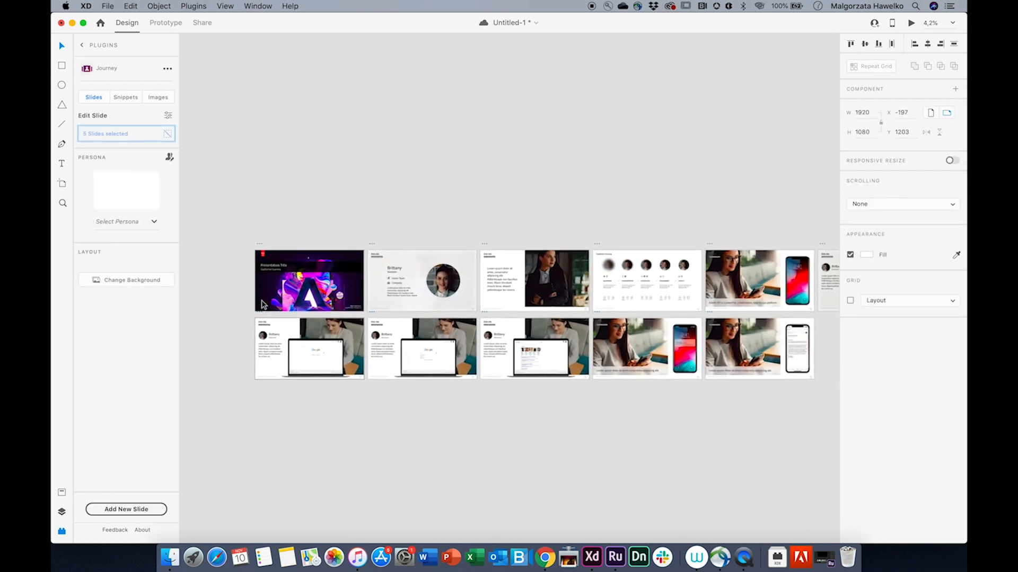
Step: Add the Facebook snippet at iPhone X screen size
{"action": "left_click", "coordinate": [123, 98]}
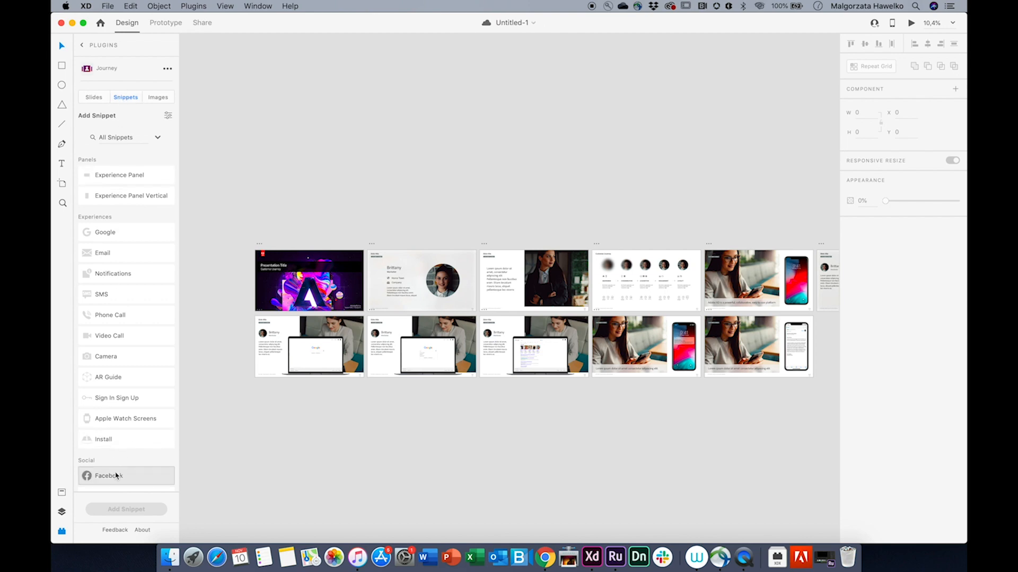
{"action": "left_click", "coordinate": [108, 475]}
{"action": "left_click", "coordinate": [126, 509]}
Step: Add the Twitter snippet with its MacBook slide and screens
{"action": "left_click", "coordinate": [126, 97]}
{"action": "scroll", "coordinate": [126, 371], "scroll_direction": "down", "scroll_amount": 5}
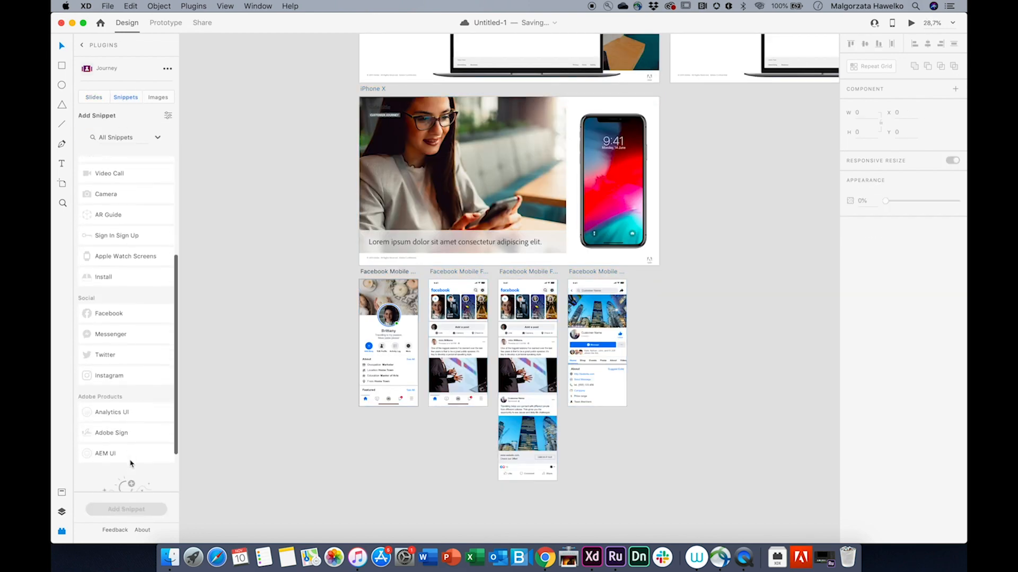
{"action": "left_click", "coordinate": [114, 355]}
{"action": "left_click", "coordinate": [126, 507]}
Step: Add the Adobe Sign snippet with its iPad slide and agreement-signing screens
{"action": "left_click", "coordinate": [125, 97]}
{"action": "scroll", "coordinate": [125, 371], "scroll_direction": "down", "scroll_amount": 5}
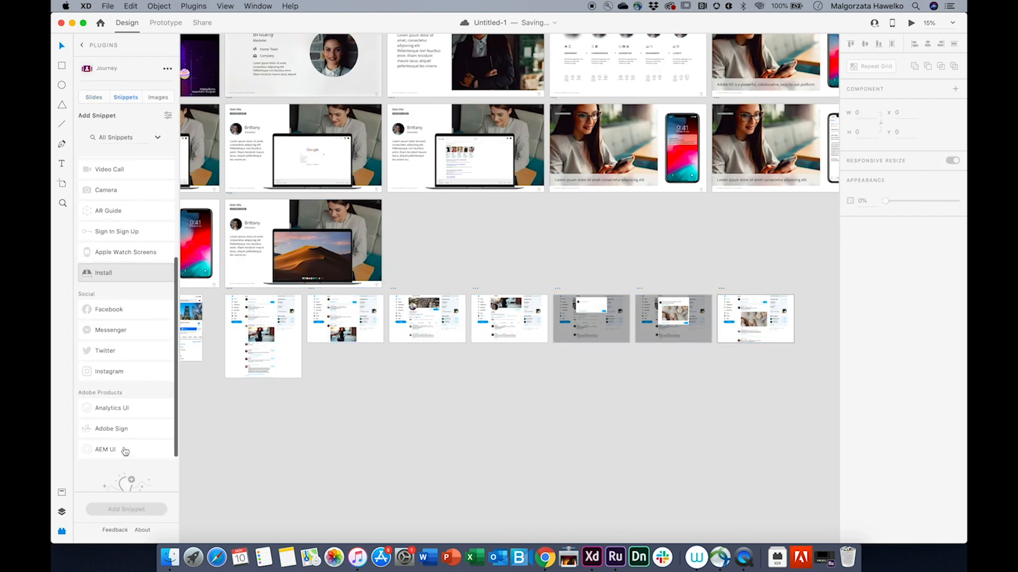
{"action": "left_click", "coordinate": [114, 428]}
{"action": "left_click", "coordinate": [126, 509]}
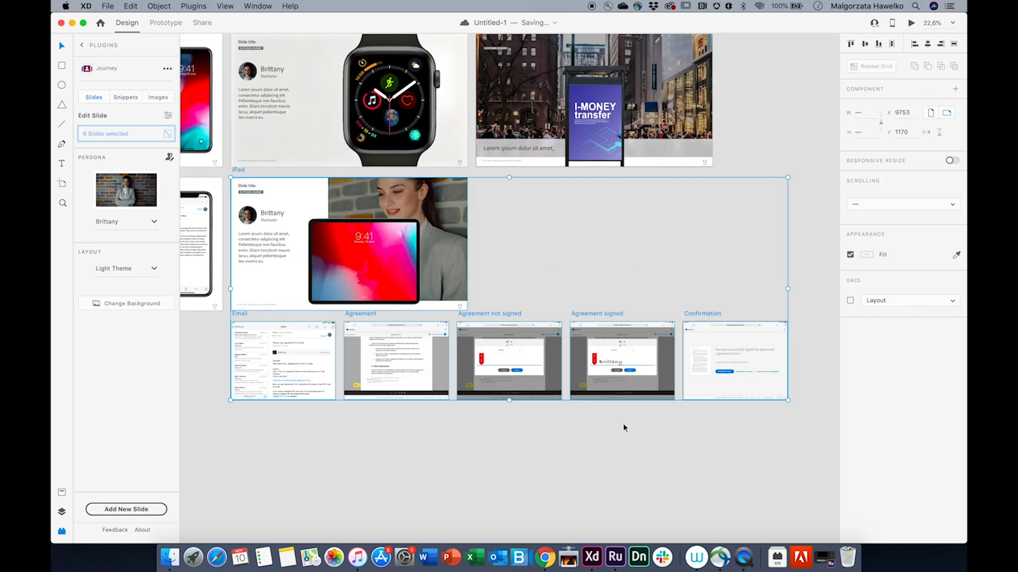
{"action": "scroll", "coordinate": [630, 402], "scroll_direction": "up", "scroll_amount": 5}
{"action": "scroll", "coordinate": [629, 403], "scroll_direction": "down", "scroll_amount": 7}
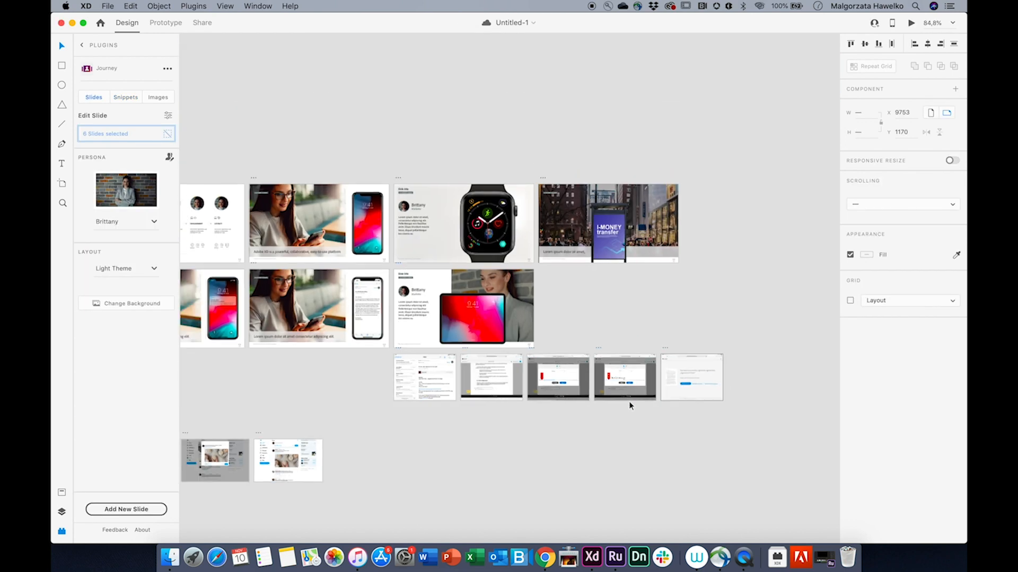
Step: Examine the Facebook mobile profile, feed and page screens beneath the iPhone X slide
{"action": "scroll", "coordinate": [630, 404], "scroll_direction": "left", "scroll_amount": 5}
{"action": "scroll", "coordinate": [215, 410], "scroll_direction": "up", "scroll_amount": 8}
{"action": "left_click", "coordinate": [215, 410]}
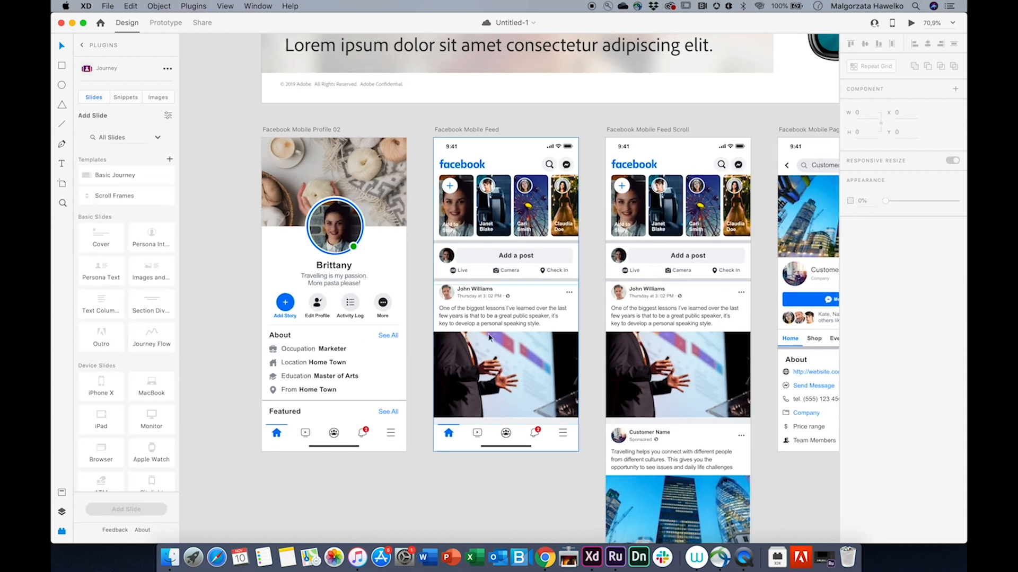
{"action": "double_click", "coordinate": [488, 317]}
{"action": "double_click", "coordinate": [488, 317]}
{"action": "key", "text": "super+a"}
{"action": "key", "text": "super+v"}
{"action": "left_click", "coordinate": [420, 497]}
{"action": "scroll", "coordinate": [286, 491], "scroll_direction": "down", "scroll_amount": 7}
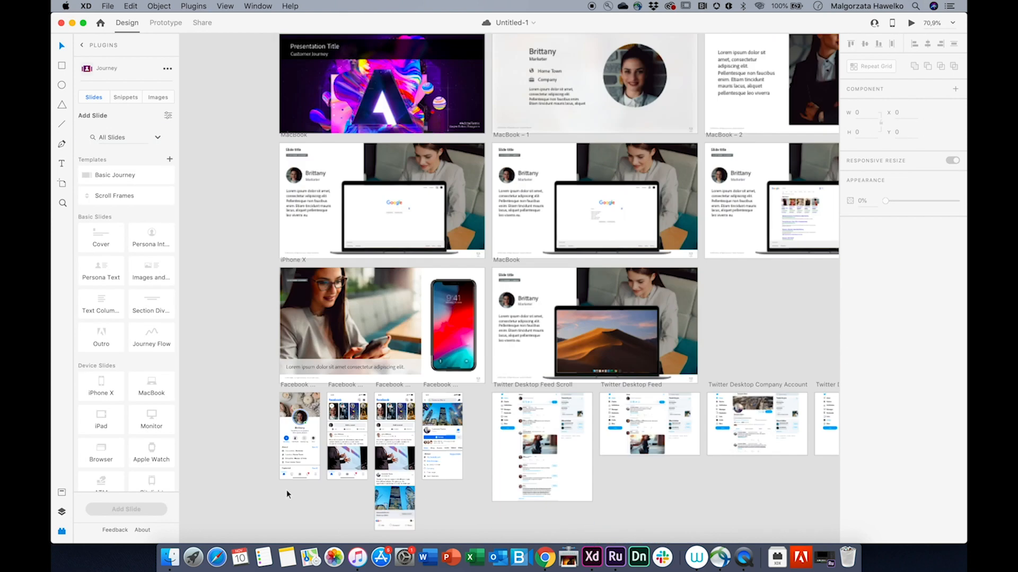
Step: Place the Twitter desktop persona profile screen on the laptop display of the MacBook slide above it
{"action": "scroll", "coordinate": [286, 491], "scroll_direction": "right", "scroll_amount": 5}
{"action": "left_click_drag", "start_coordinate": [603, 429], "coordinate": [344, 346]}
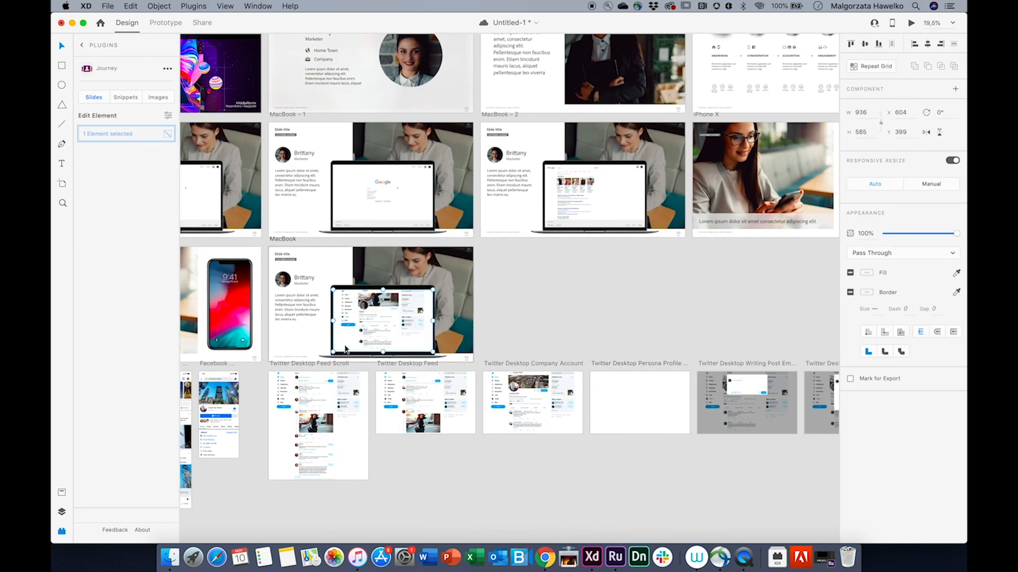
{"action": "scroll", "coordinate": [285, 242], "scroll_direction": "up", "scroll_amount": 6}
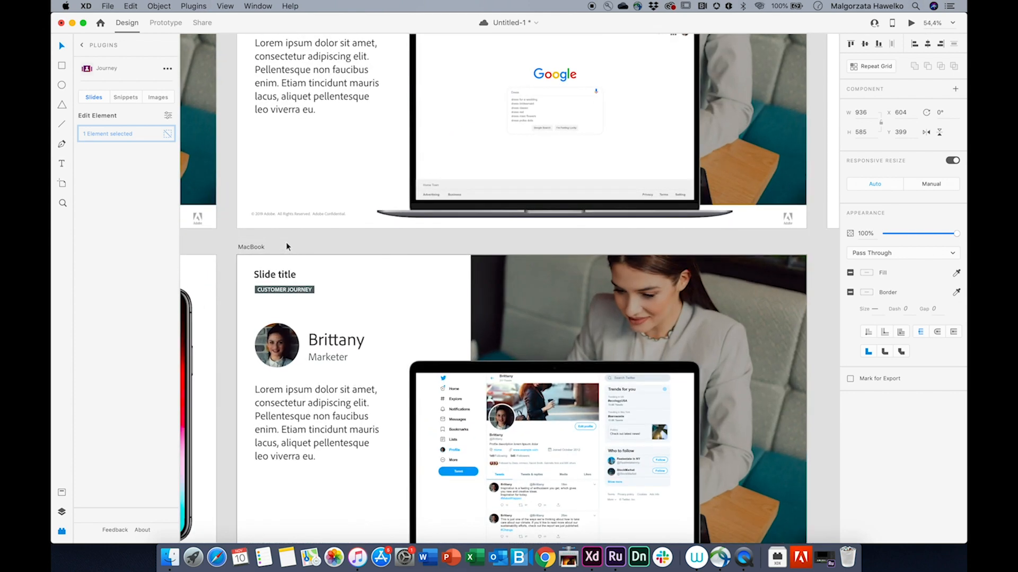
Step: Give the selected persona a new name and e-mail, the role Analyst, the company we.Finance and the location London
{"action": "left_click", "coordinate": [259, 249]}
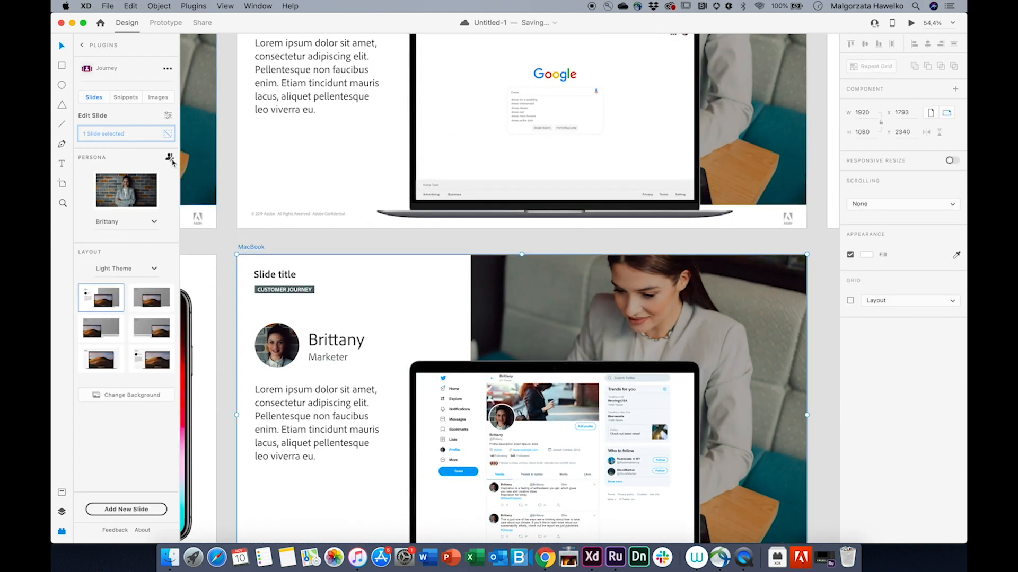
{"action": "left_click", "coordinate": [170, 158]}
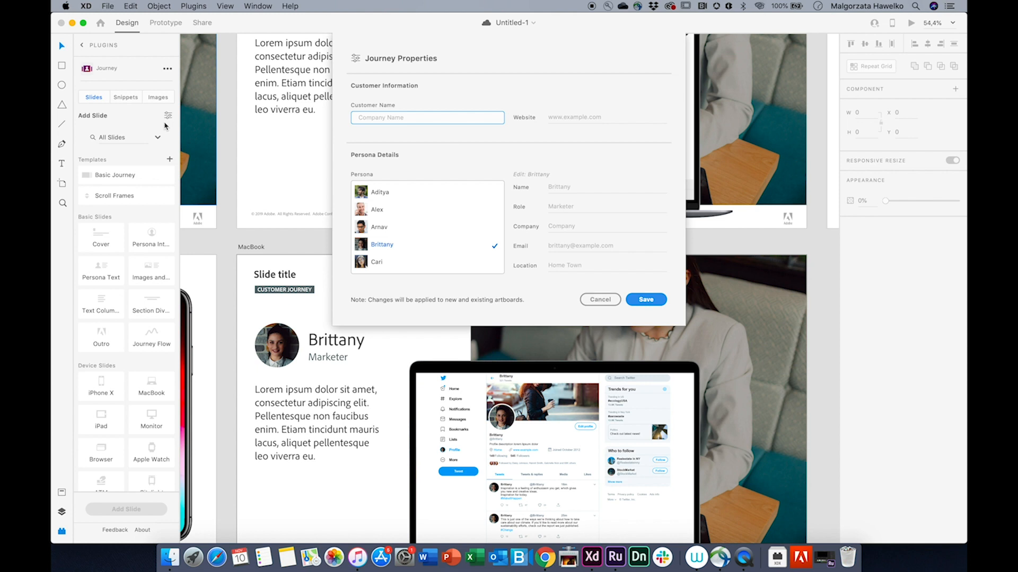
{"action": "left_click", "coordinate": [564, 186]}
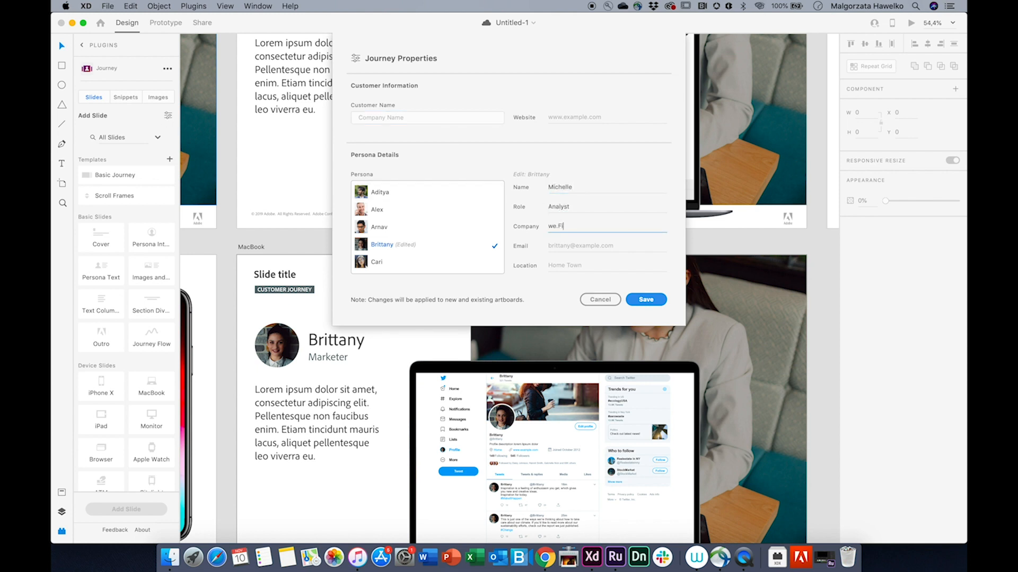
{"action": "key", "text": "Tab"}
{"action": "type", "text": "miche"}
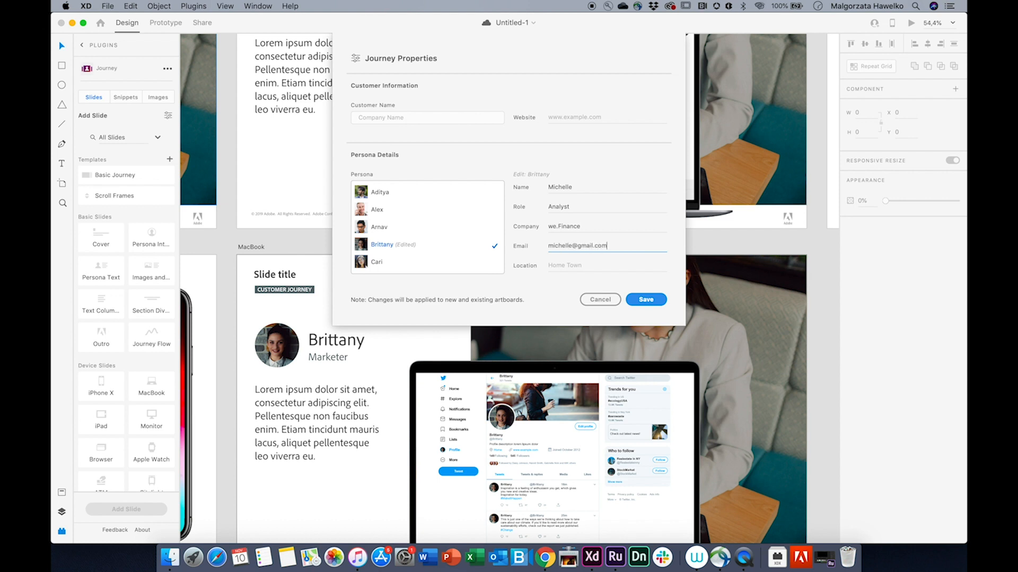
{"action": "key", "text": "Tab"}
{"action": "type", "text": "L"}
Step: Set the customer name to Nike and the website to nike.com, and save the journey properties
{"action": "left_click", "coordinate": [428, 119]}
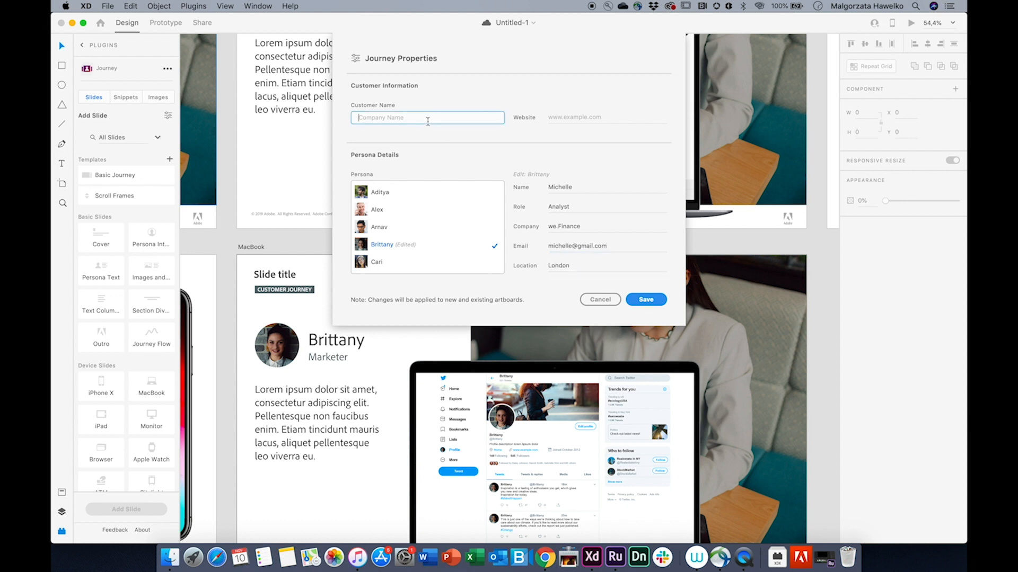
{"action": "key", "text": "Tab"}
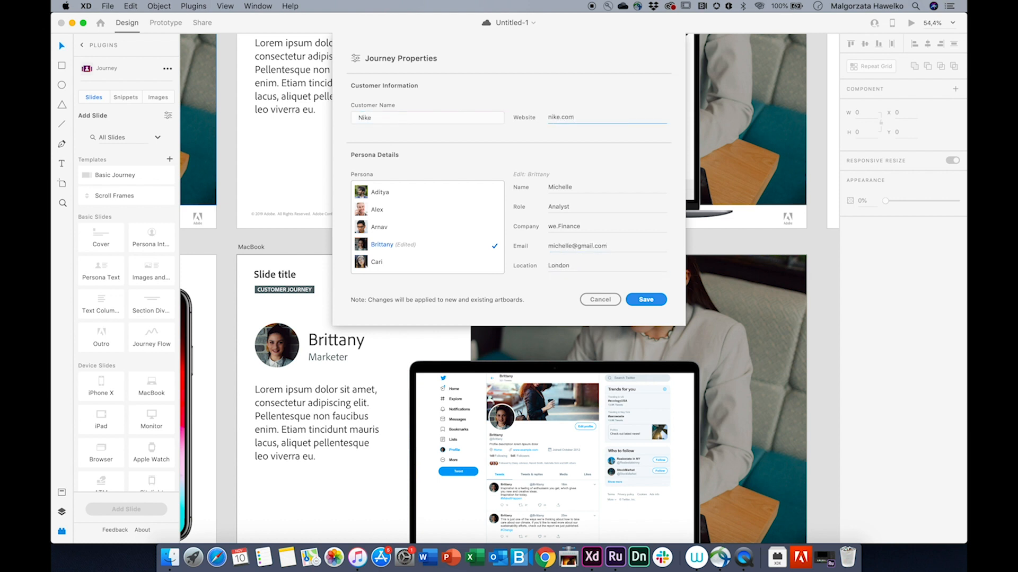
{"action": "key", "text": "Tab"}
{"action": "left_click", "coordinate": [646, 300]}
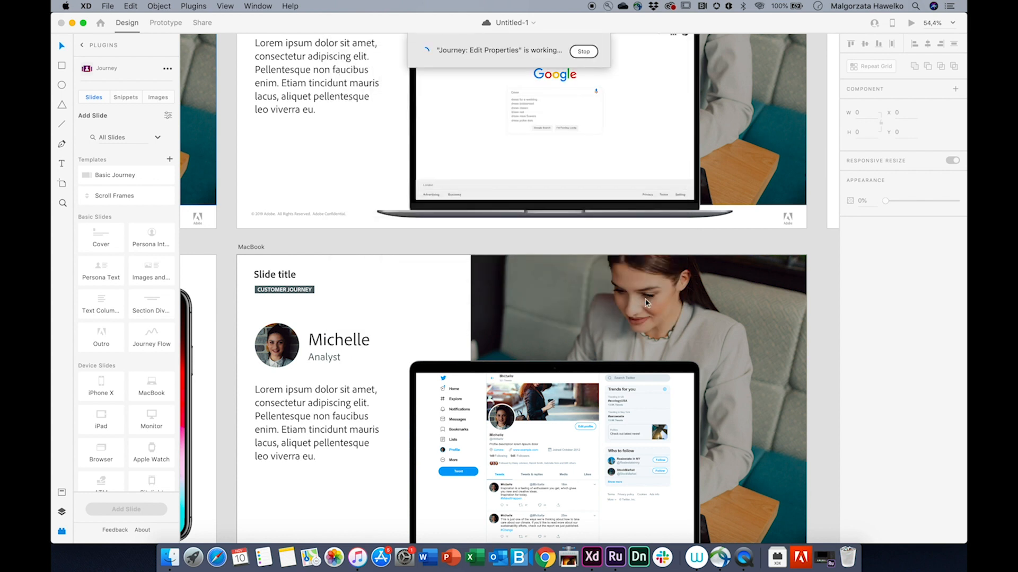
Step: Inspect the persona and company details on the Twitter profile and company account screens
{"action": "scroll", "coordinate": [513, 476], "scroll_direction": "up", "scroll_amount": 5}
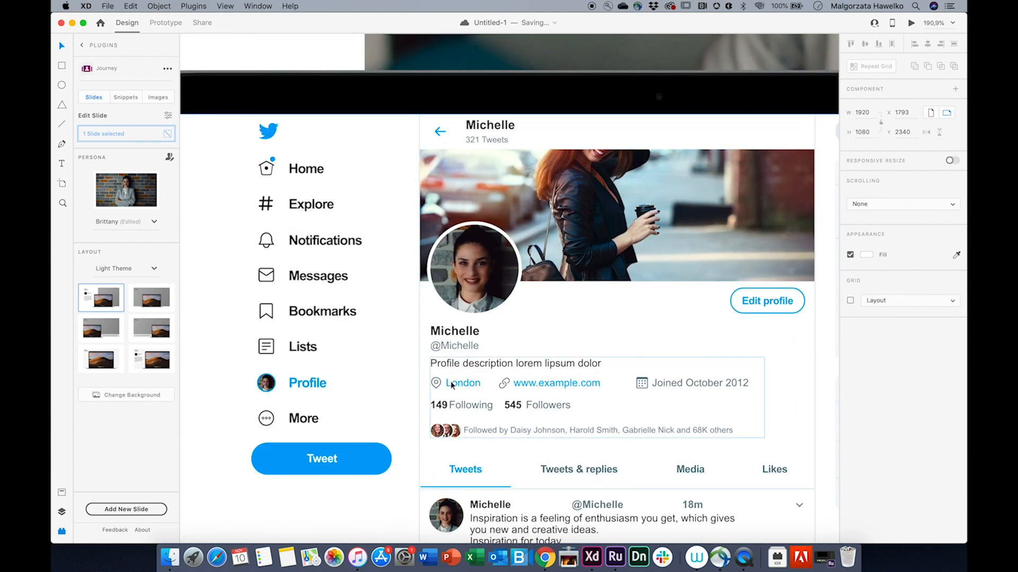
{"action": "scroll", "coordinate": [452, 379], "scroll_direction": "down", "scroll_amount": 8}
{"action": "scroll", "coordinate": [620, 477], "scroll_direction": "down", "scroll_amount": 5}
{"action": "scroll", "coordinate": [615, 315], "scroll_direction": "up", "scroll_amount": 6}
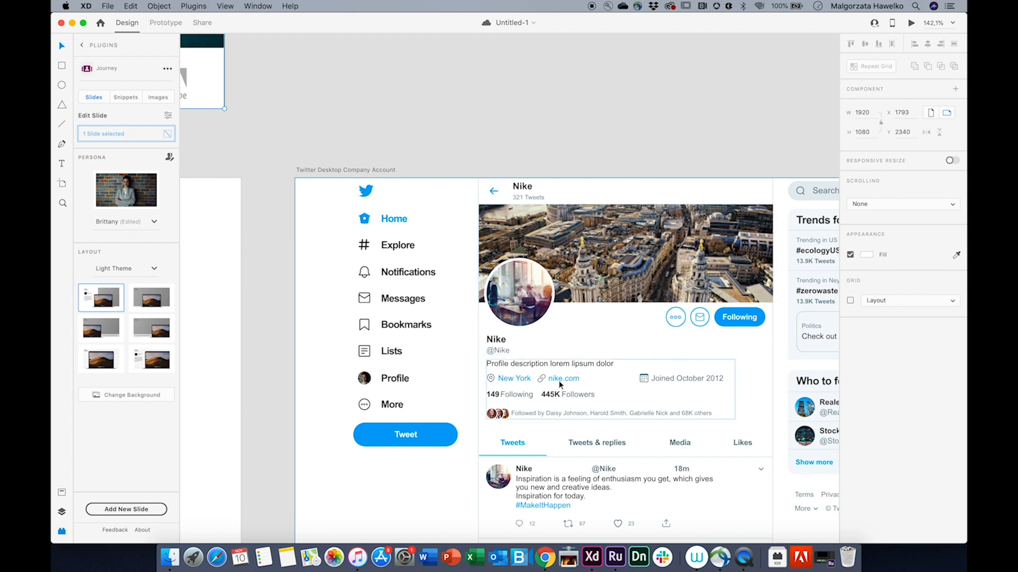
{"action": "scroll", "coordinate": [526, 383], "scroll_direction": "down", "scroll_amount": 10}
Step: Browse the available snippets through to the link for suggesting new ones
{"action": "left_click", "coordinate": [125, 97]}
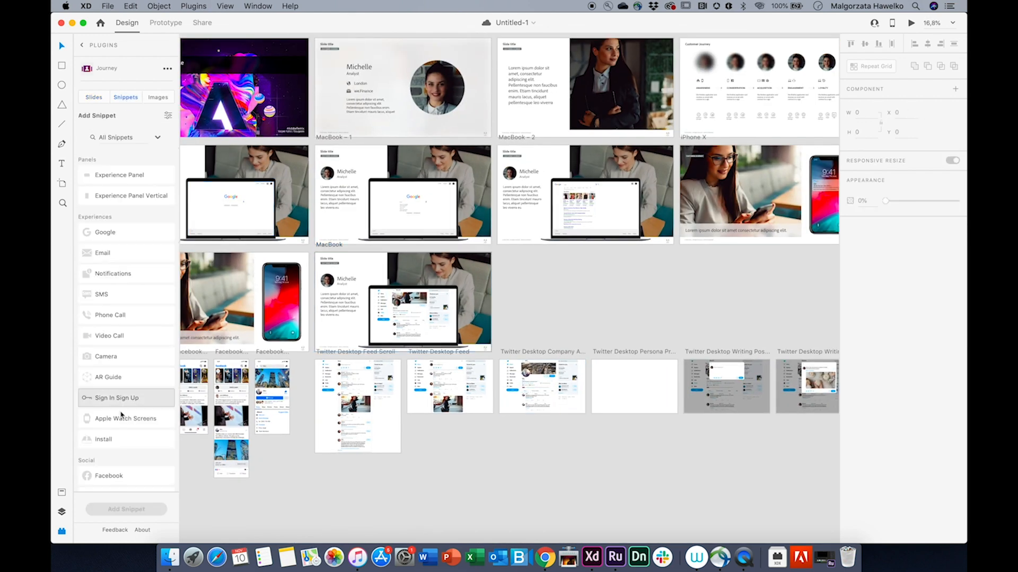
{"action": "scroll", "coordinate": [122, 371], "scroll_direction": "down", "scroll_amount": 6}
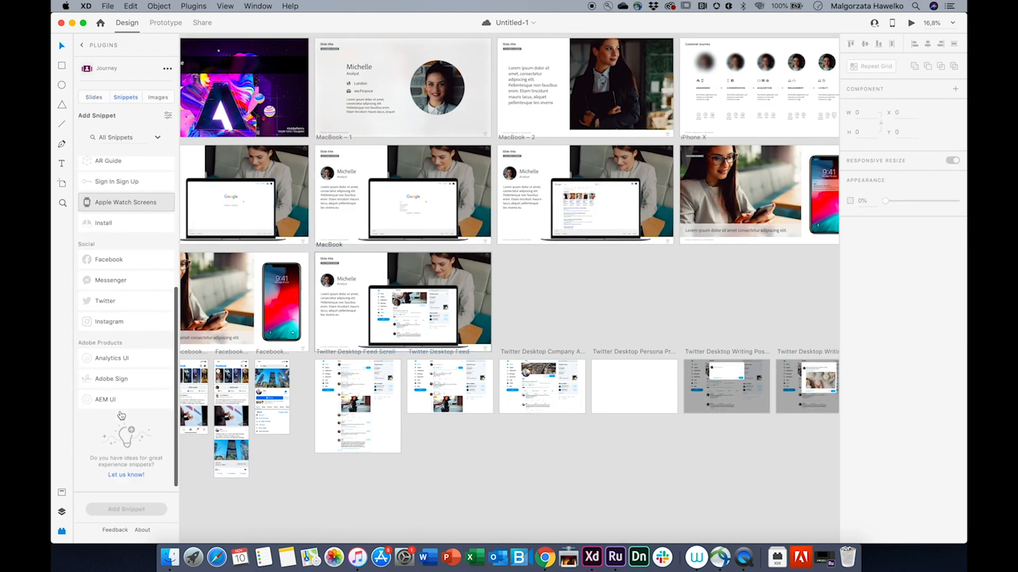
{"action": "left_click", "coordinate": [120, 475]}
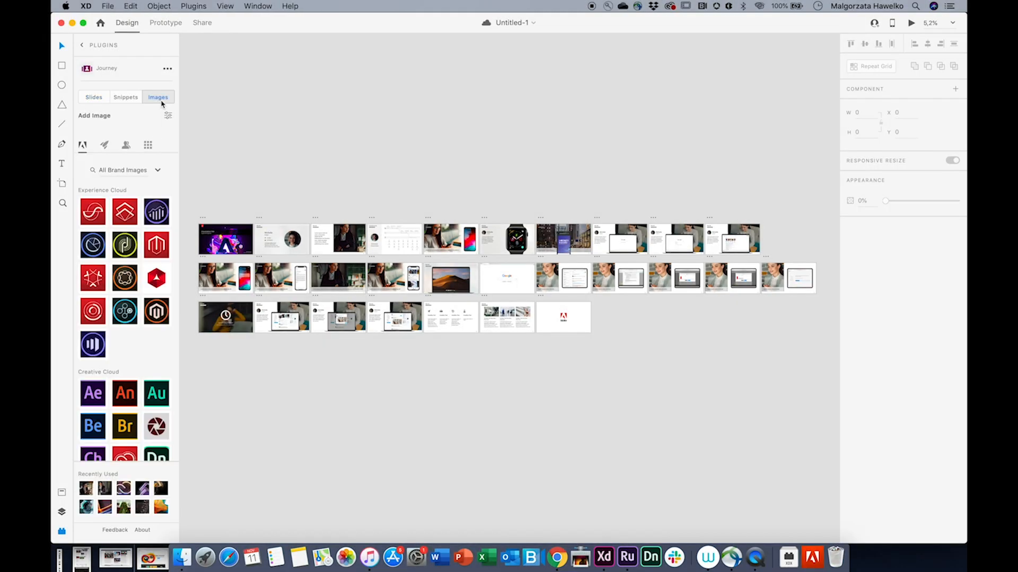
Step: Look through the storytelling, persona and Spectrum icon image collections
{"action": "left_click", "coordinate": [106, 147]}
{"action": "left_click", "coordinate": [127, 146]}
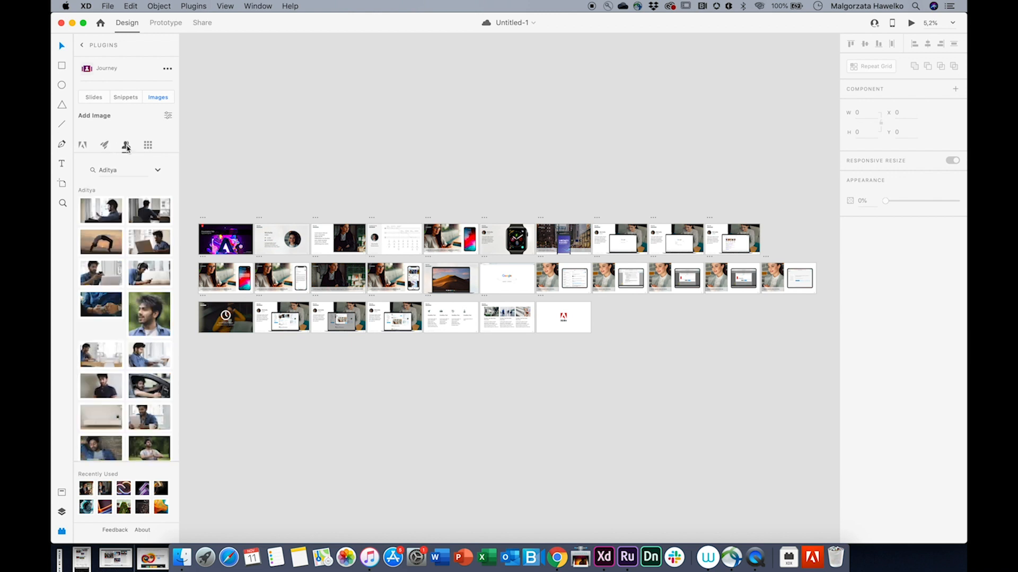
{"action": "left_click", "coordinate": [148, 146]}
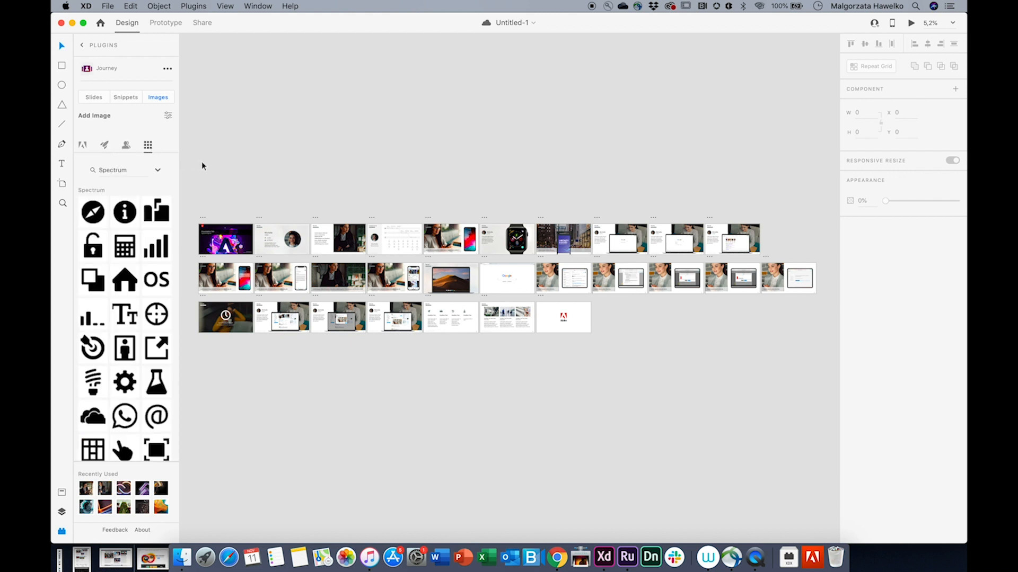
Step: Add the first Cityscapes storytelling image, a busy shopping street, at the end of the first slide row
{"action": "left_click", "coordinate": [105, 149]}
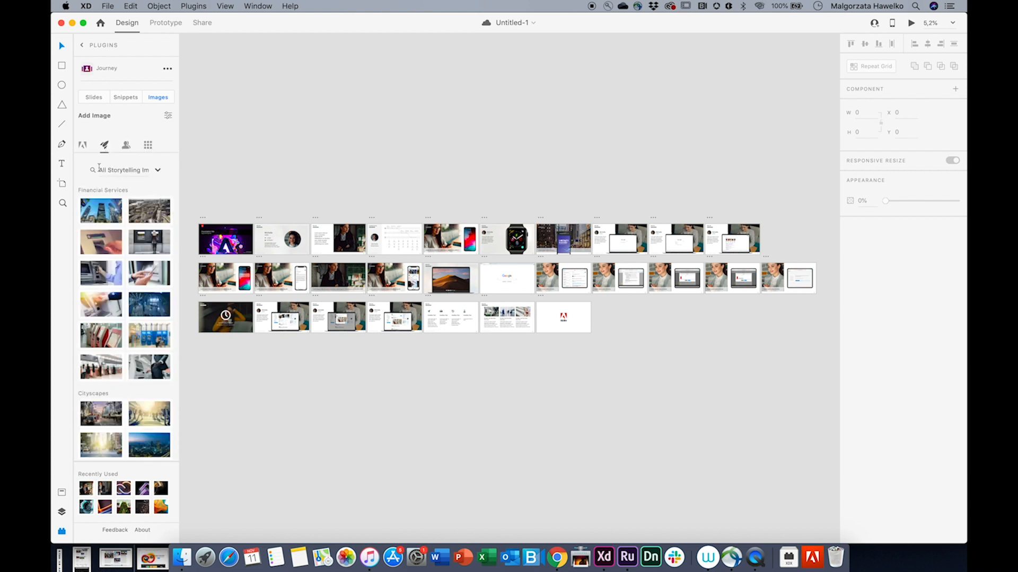
{"action": "left_click", "coordinate": [94, 415]}
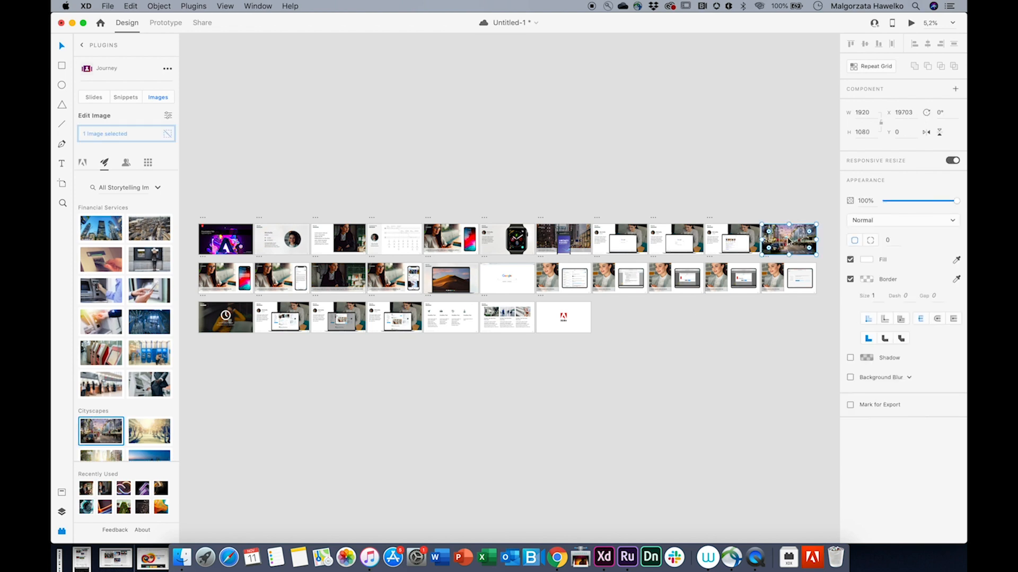
{"action": "key", "text": "super+3"}
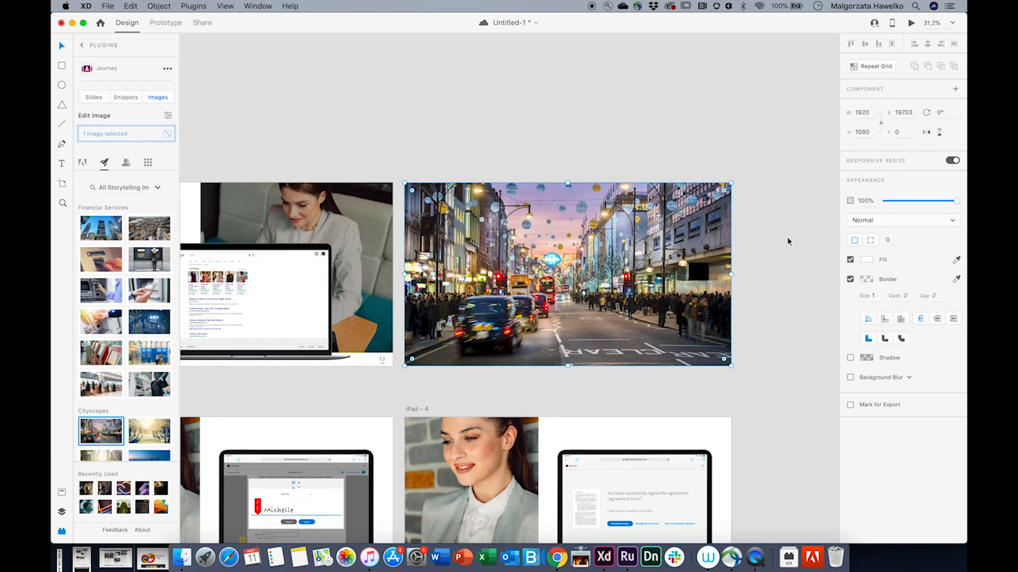
{"action": "scroll", "coordinate": [777, 244], "scroll_direction": "down", "scroll_amount": 10}
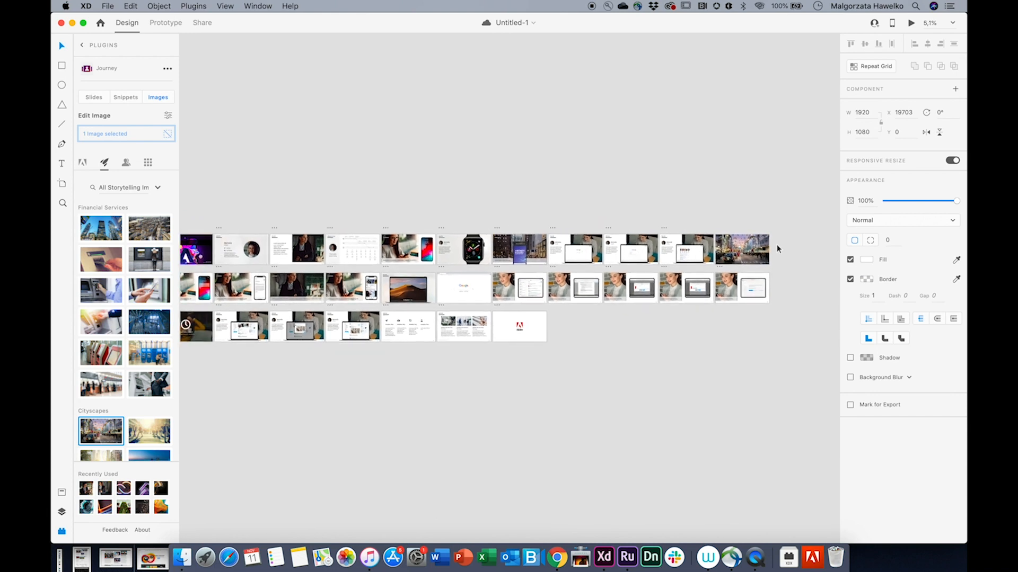
Step: Replace the background photo of the second-row Persona Text slide with the persona photo beside a desk lamp
{"action": "scroll", "coordinate": [288, 291], "scroll_direction": "up", "scroll_amount": 5}
{"action": "scroll", "coordinate": [289, 294], "scroll_direction": "up", "scroll_amount": 5}
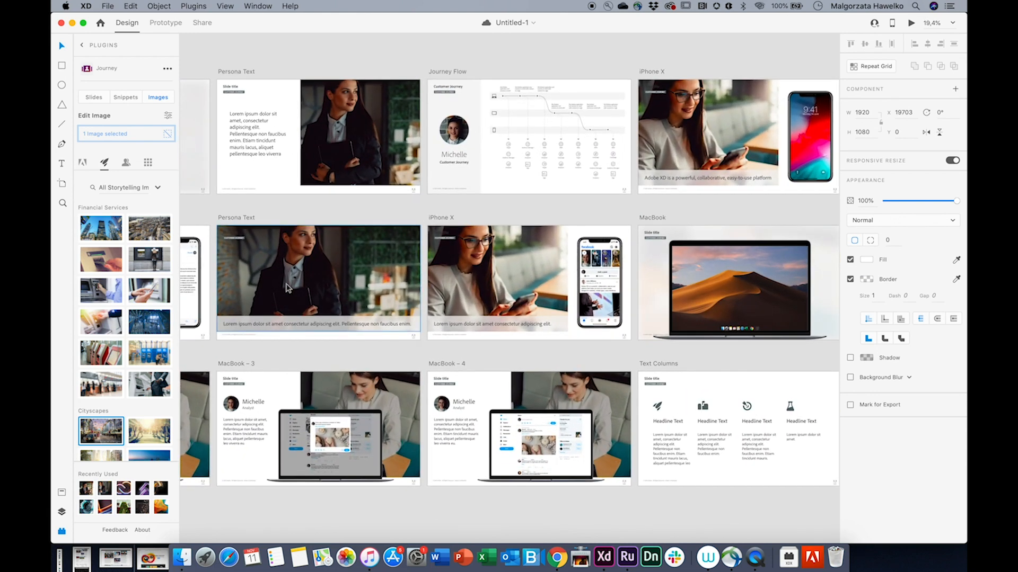
{"action": "left_click", "coordinate": [286, 288]}
{"action": "scroll", "coordinate": [123, 357], "scroll_direction": "down", "scroll_amount": 5}
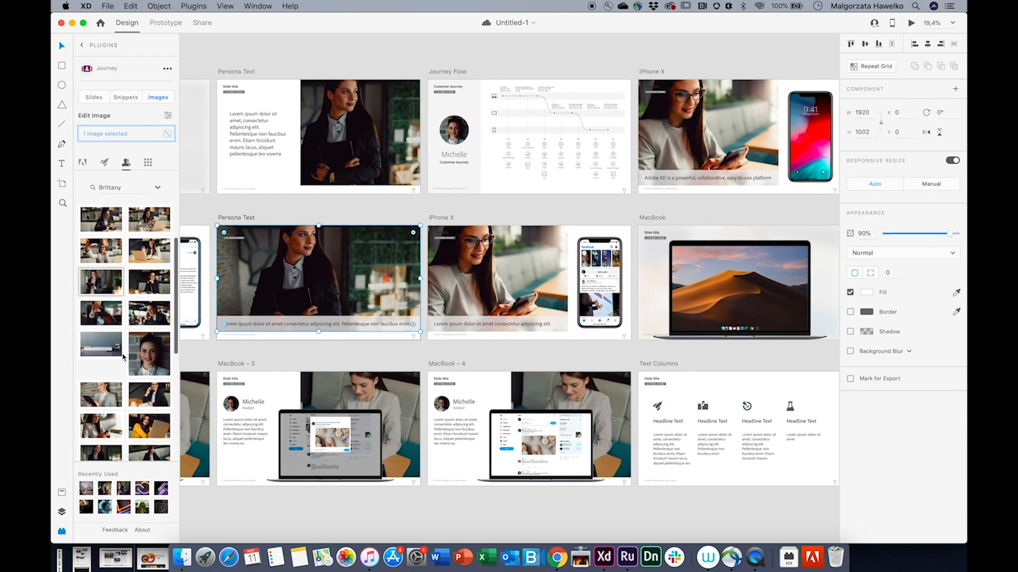
{"action": "scroll", "coordinate": [123, 357], "scroll_direction": "up", "scroll_amount": 5}
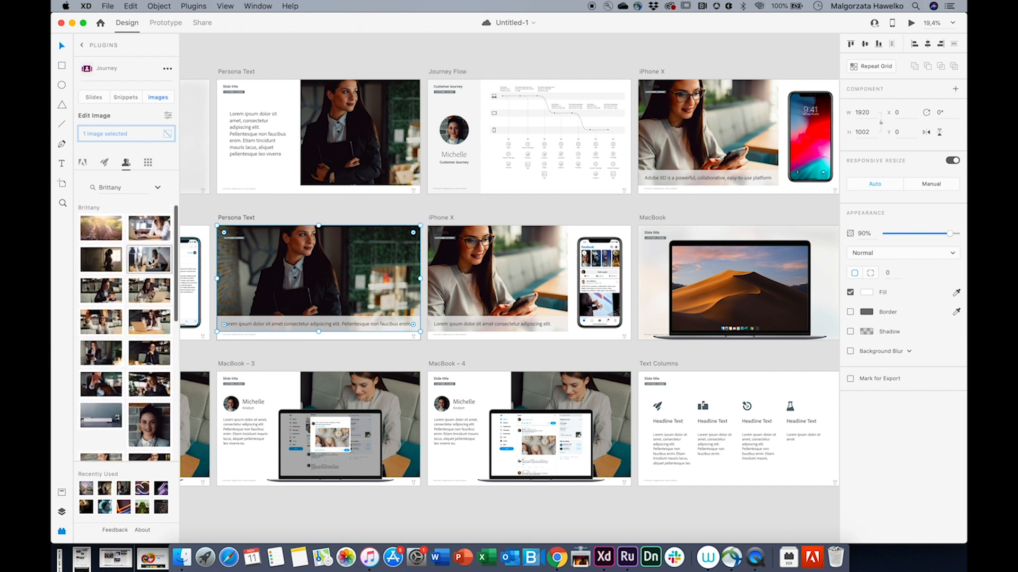
{"action": "left_click", "coordinate": [150, 262]}
Step: Replace the persona photos on the three second-row iPhone X slides with the photo of her talking on the phone
{"action": "left_click", "coordinate": [493, 284]}
{"action": "scroll", "coordinate": [493, 284], "scroll_direction": "down", "scroll_amount": 5}
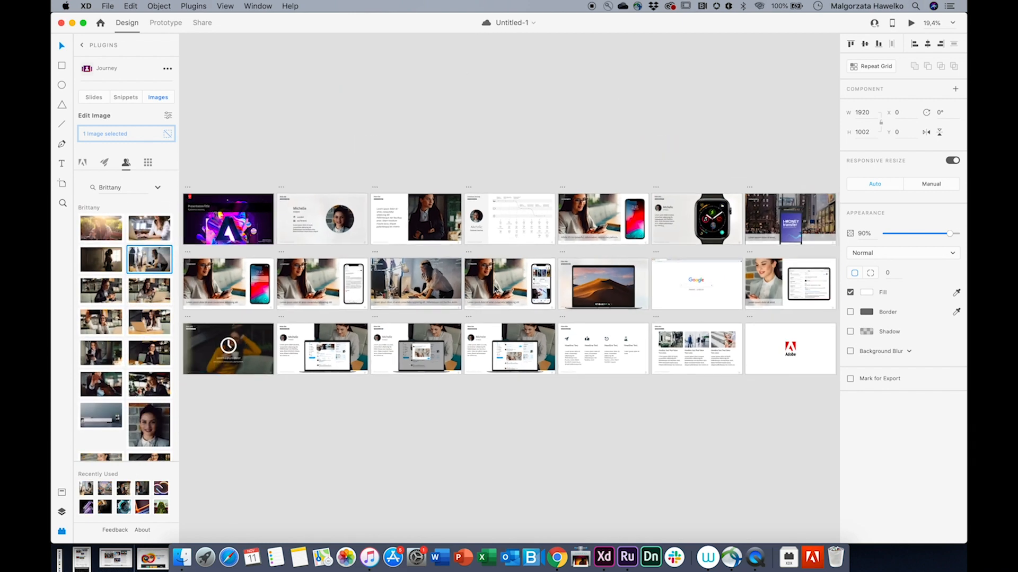
{"action": "left_click", "coordinate": [321, 282], "text": "shift"}
{"action": "left_click", "coordinate": [225, 289], "text": "shift"}
{"action": "left_click", "coordinate": [150, 386]}
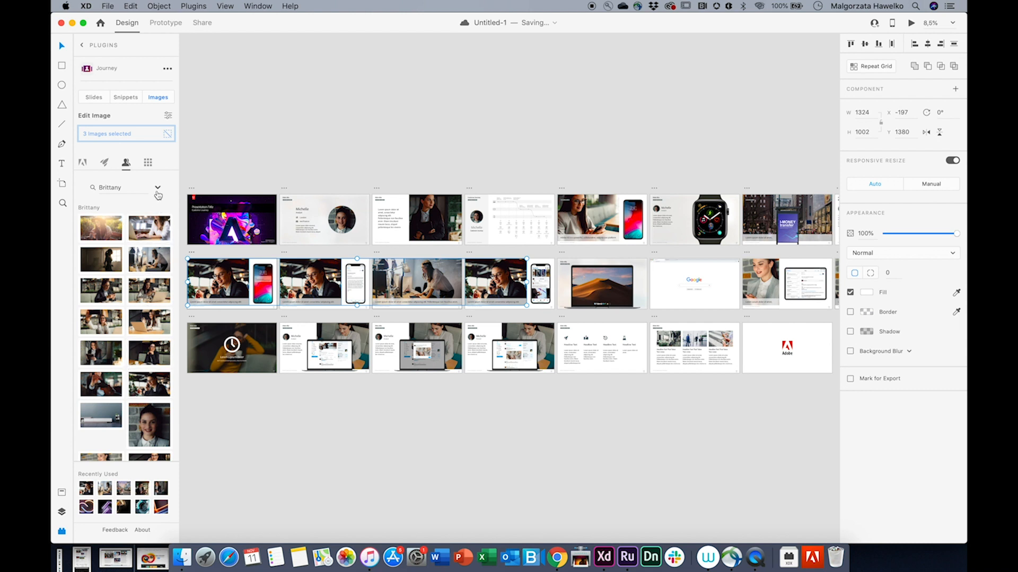
Step: Look through the list of personas available for images
{"action": "left_click", "coordinate": [157, 188]}
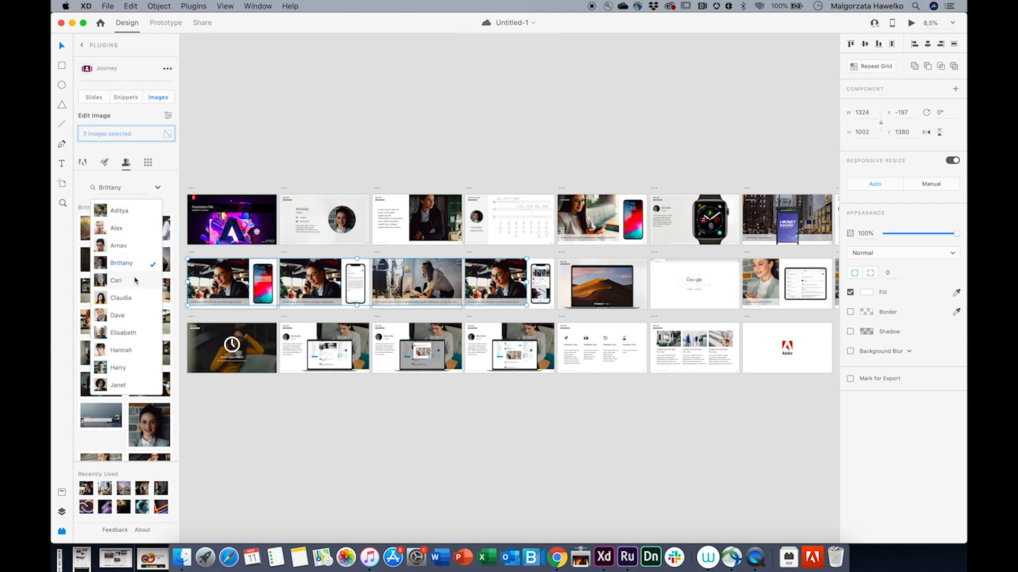
{"action": "scroll", "coordinate": [134, 281], "scroll_direction": "down", "scroll_amount": 5}
{"action": "scroll", "coordinate": [135, 281], "scroll_direction": "up", "scroll_amount": 5}
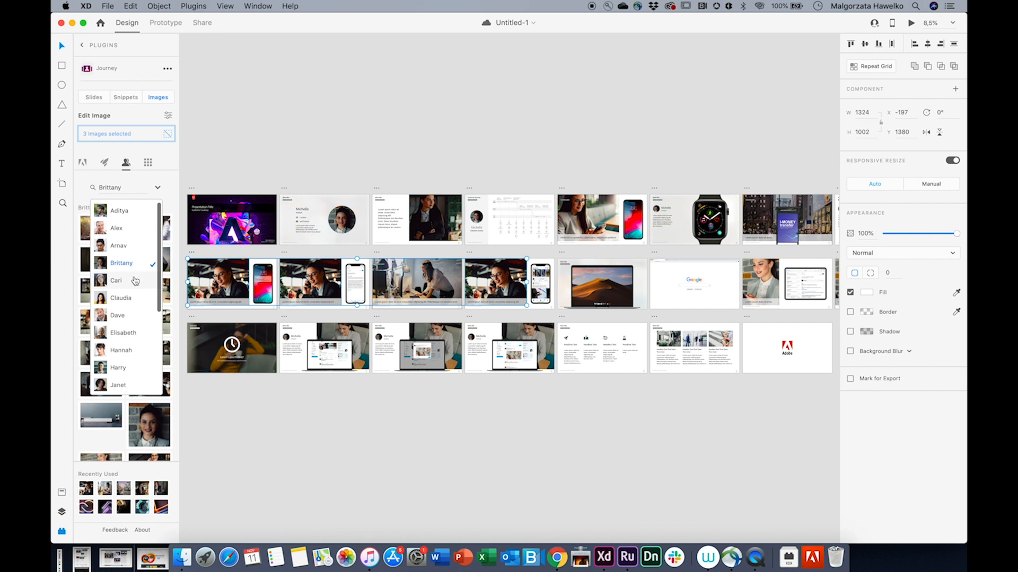
{"action": "left_click", "coordinate": [158, 188]}
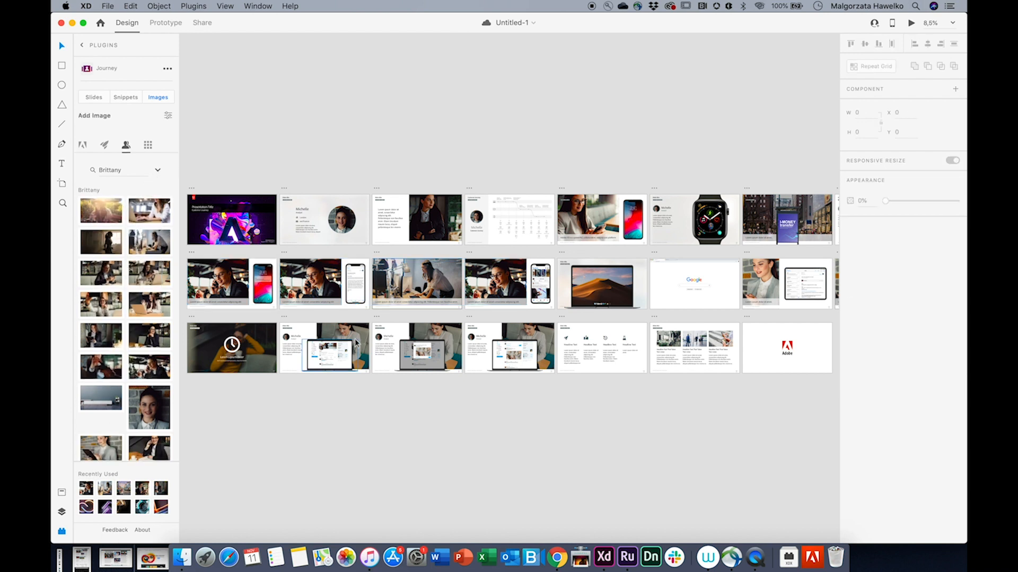
Step: Replace the background photos of the three third-row MacBook slides with the recently used desk-lamp photo
{"action": "left_click", "coordinate": [330, 351]}
{"action": "left_click", "coordinate": [424, 344], "text": "shift"}
{"action": "left_click", "coordinate": [521, 335], "text": "shift"}
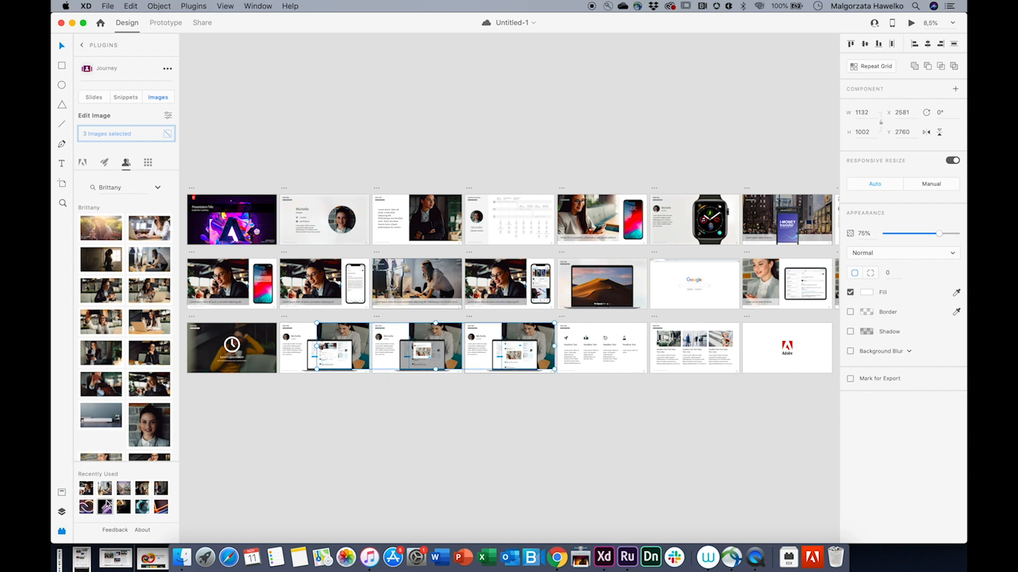
{"action": "left_click", "coordinate": [105, 488]}
Step: Replace the tweet pictures on the last two MacBook slides with the recently used desk-lamp photo
{"action": "scroll", "coordinate": [454, 373], "scroll_direction": "up", "scroll_amount": 10}
{"action": "double_click", "coordinate": [288, 257]}
{"action": "double_click", "coordinate": [288, 257]}
{"action": "left_click", "coordinate": [105, 488]}
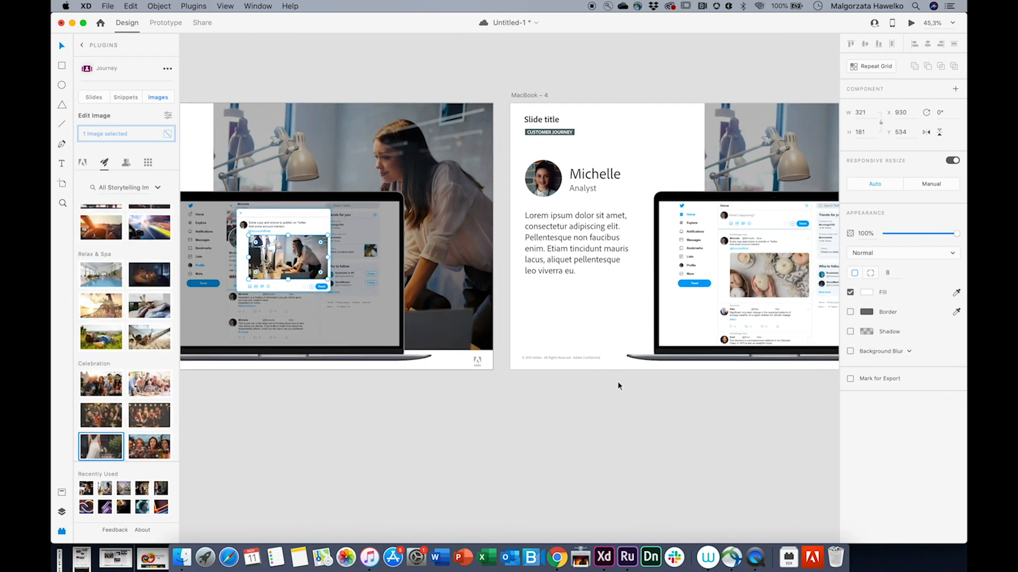
{"action": "double_click", "coordinate": [781, 284]}
{"action": "double_click", "coordinate": [781, 284]}
{"action": "left_click", "coordinate": [101, 492]}
{"action": "left_click", "coordinate": [368, 441]}
{"action": "scroll", "coordinate": [368, 441], "scroll_direction": "down", "scroll_amount": 10}
{"action": "scroll", "coordinate": [429, 303], "scroll_direction": "up", "scroll_amount": 2}
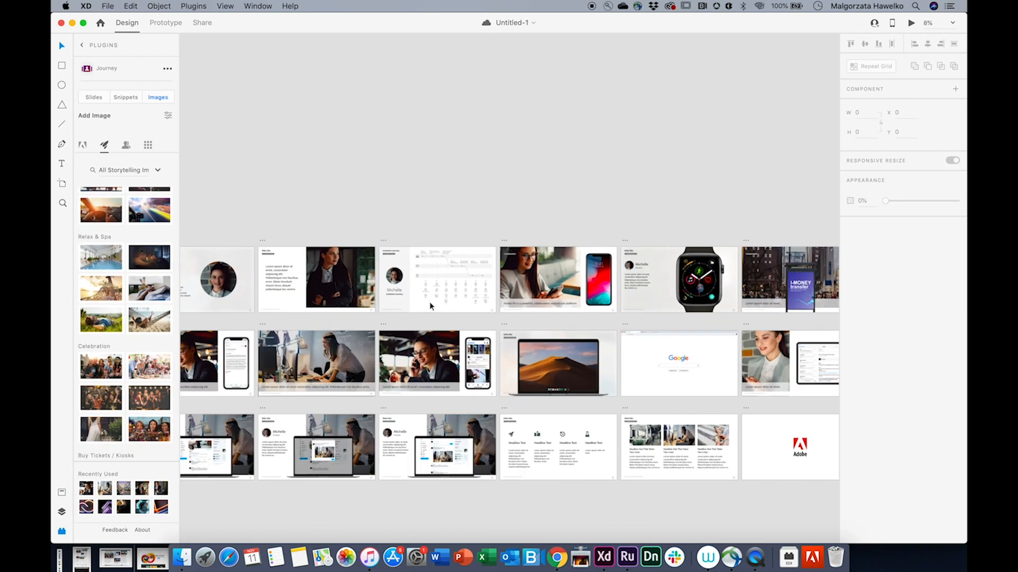
Step: Replace the product icons on the Journey Flow slide with orange, blue and green Experience Cloud brand icons, using orange for the first row
{"action": "scroll", "coordinate": [429, 302], "scroll_direction": "up", "scroll_amount": 10}
{"action": "left_click_drag", "start_coordinate": [428, 306], "coordinate": [759, 301]}
{"action": "left_click", "coordinate": [125, 295]}
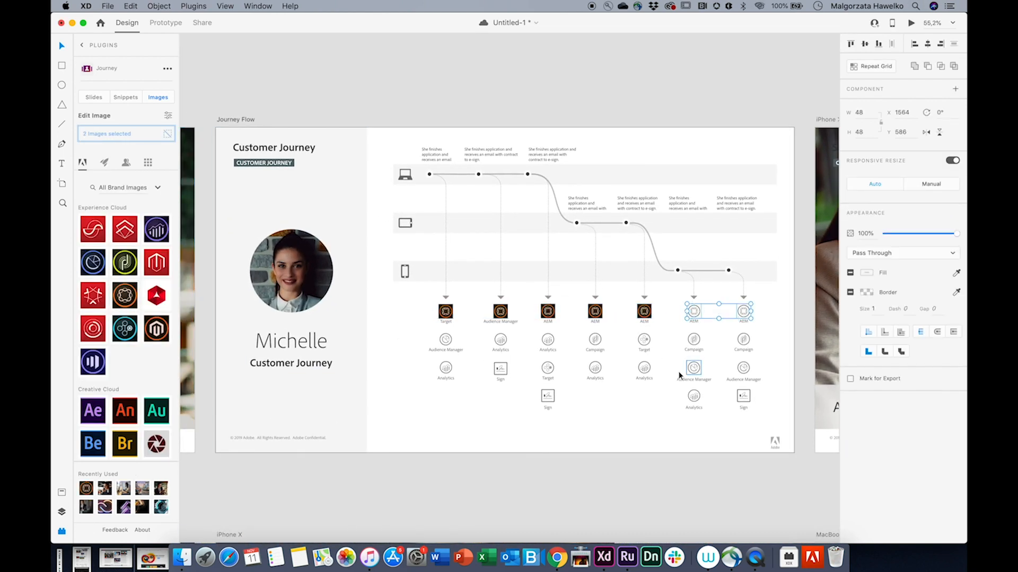
{"action": "left_click", "coordinate": [125, 328]}
{"action": "left_click_drag", "start_coordinate": [422, 340], "coordinate": [656, 343]}
{"action": "left_click", "coordinate": [125, 262]}
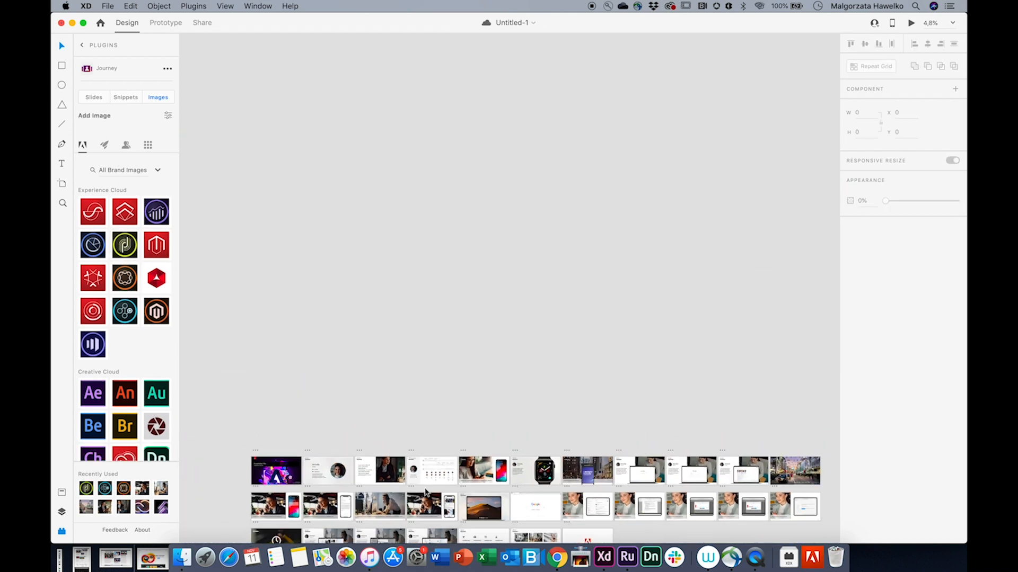
Step: Add the Spectrum target icon with the arrow at 159 × 159, fill it white, and place it on the Facebook iPhone slide's photo
{"action": "scroll", "coordinate": [509, 339], "scroll_direction": "down", "scroll_amount": 5}
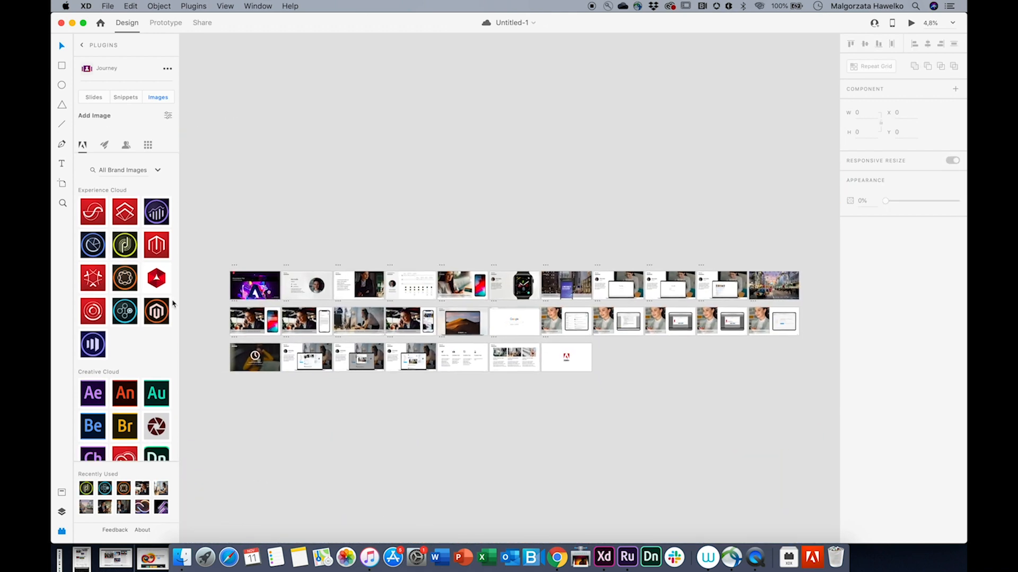
{"action": "left_click", "coordinate": [148, 145]}
{"action": "left_click", "coordinate": [89, 355]}
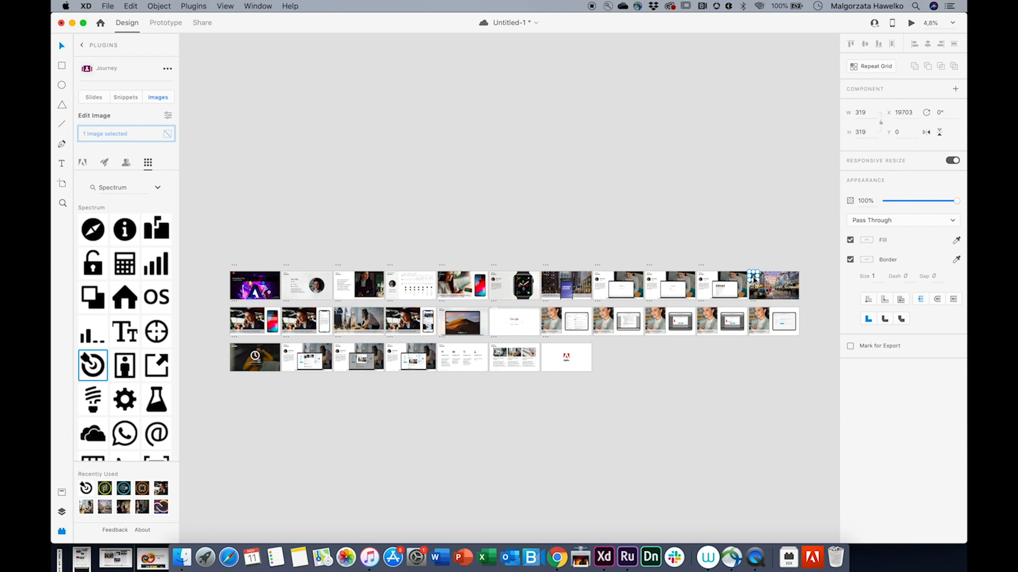
{"action": "left_click_drag", "start_coordinate": [753, 279], "coordinate": [409, 241]}
{"action": "scroll", "coordinate": [411, 241], "scroll_direction": "up", "scroll_amount": 3}
{"action": "left_click", "coordinate": [866, 240]}
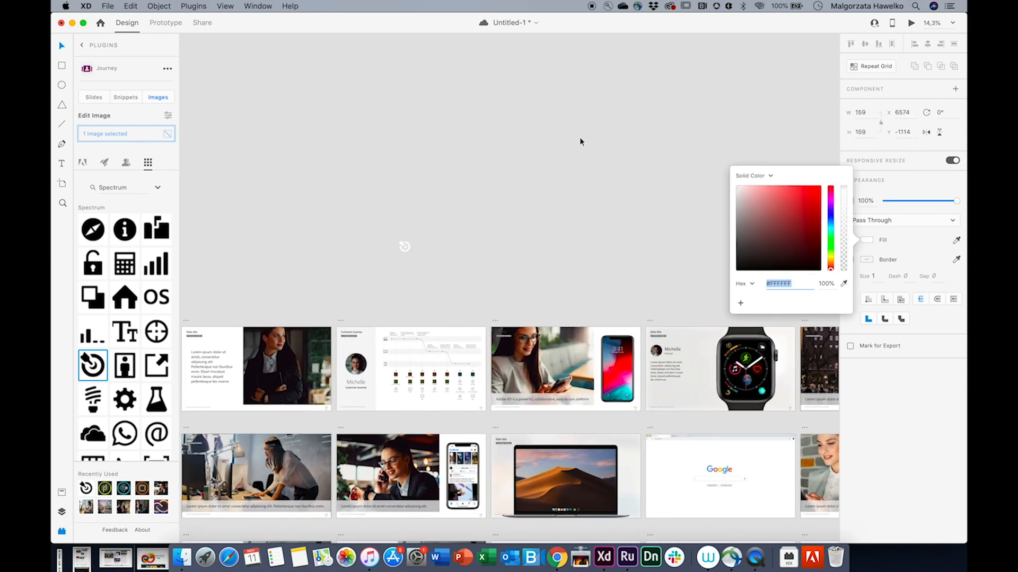
{"action": "left_click", "coordinate": [406, 251]}
{"action": "left_click_drag", "start_coordinate": [430, 447], "coordinate": [430, 448]}
{"action": "key", "text": "super+c"}
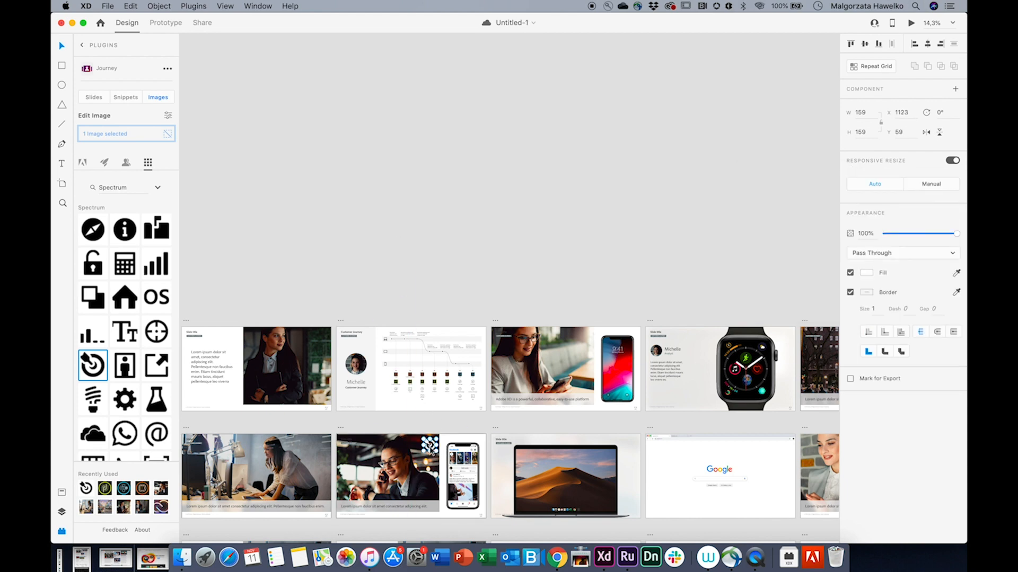
Step: Paste the white icon onto the email iPhone slide's photo and replace it with the headset icon found by searching "call"
{"action": "scroll", "coordinate": [313, 453], "scroll_direction": "left", "scroll_amount": 5}
{"action": "left_click", "coordinate": [312, 451]}
{"action": "key", "text": "super+v"}
{"action": "left_click", "coordinate": [113, 187]}
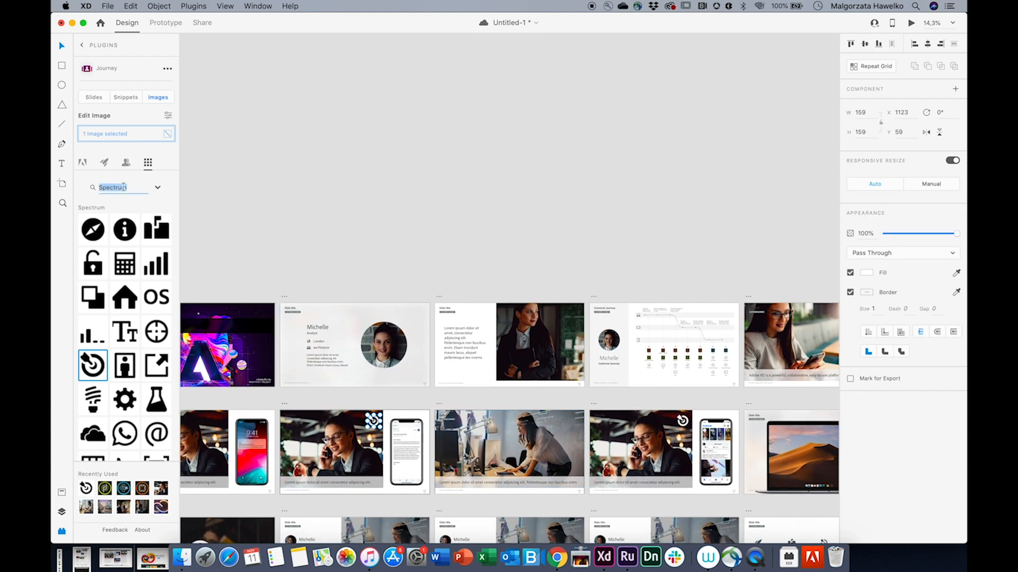
{"action": "type", "text": "call"}
{"action": "left_click", "coordinate": [93, 230]}
Step: Paste the target icon onto the first MacBook slide below the text at 99 × 99 and color it Primary Green Dark
{"action": "scroll", "coordinate": [270, 251], "scroll_direction": "down", "scroll_amount": 3}
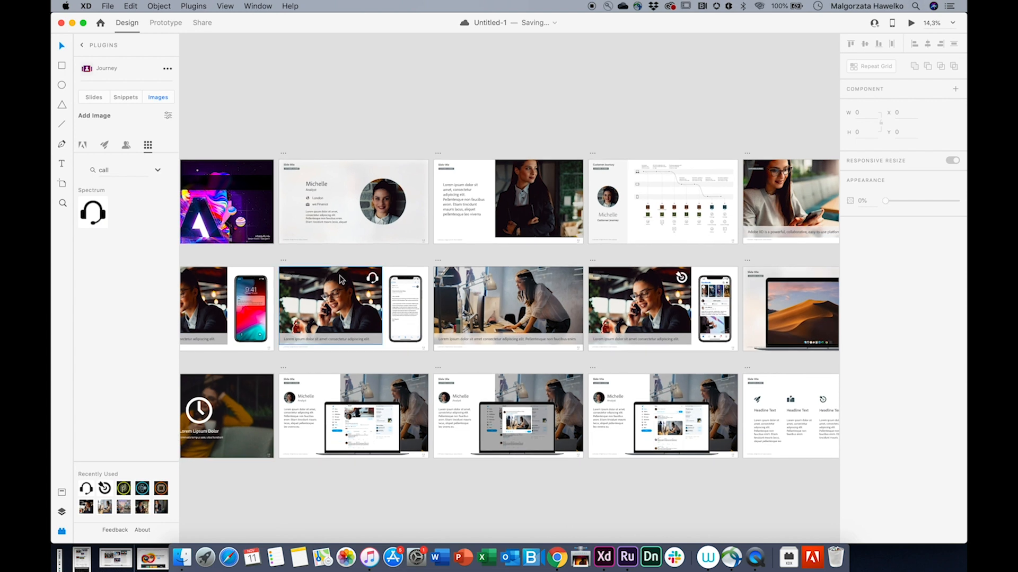
{"action": "scroll", "coordinate": [340, 279], "scroll_direction": "up", "scroll_amount": 5}
{"action": "scroll", "coordinate": [339, 279], "scroll_direction": "down", "scroll_amount": 5}
{"action": "left_click", "coordinate": [338, 297]}
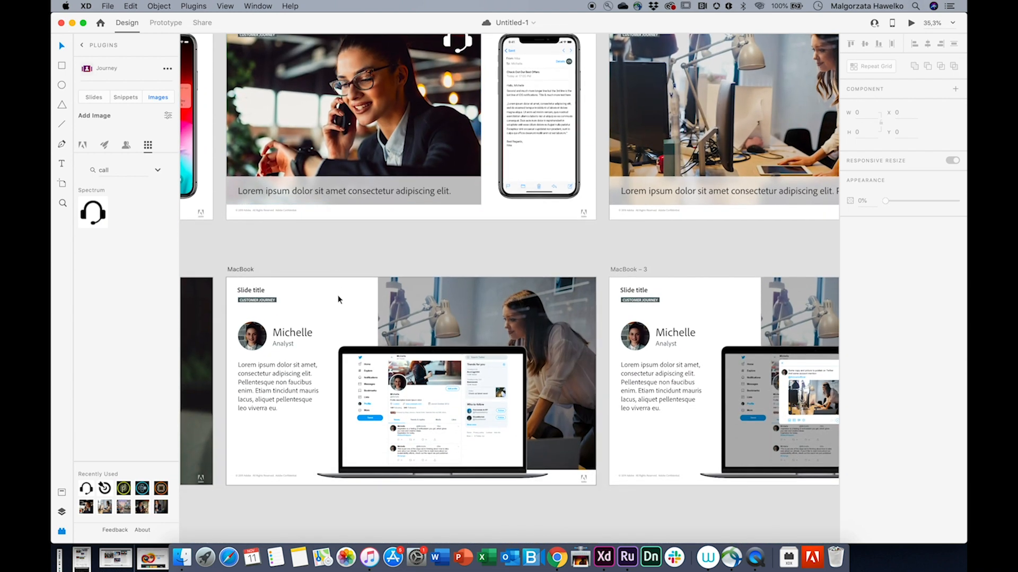
{"action": "key", "text": "super+v"}
{"action": "left_click_drag", "start_coordinate": [452, 301], "coordinate": [258, 448]}
{"action": "left_click", "coordinate": [62, 493]}
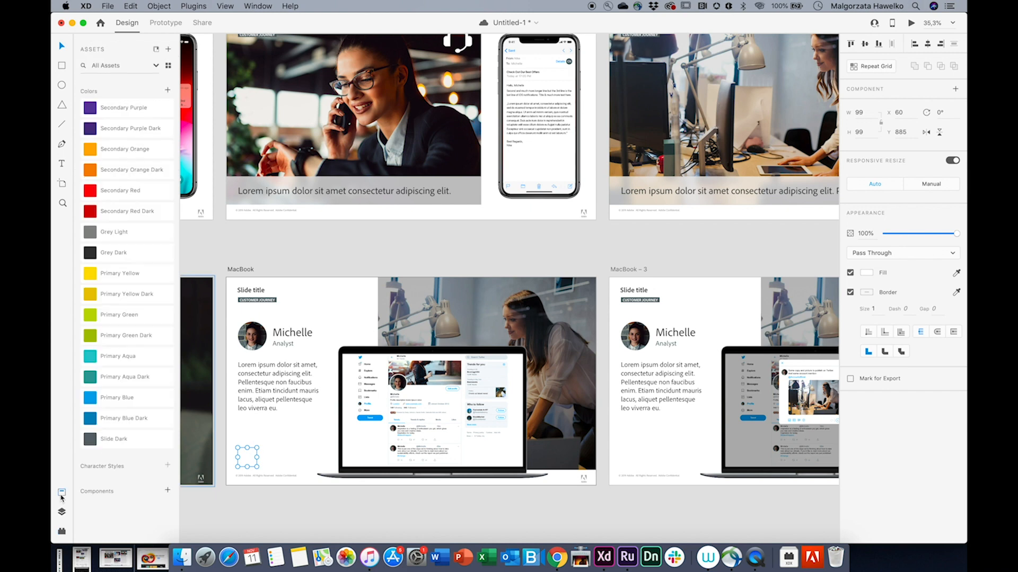
{"action": "left_click", "coordinate": [111, 339]}
Step: Copy the target icon to the MacBook – 3 slide in Primary Aqua Dark and to the MacBook – 4 slide in Secondary Purple Dark
{"action": "left_click", "coordinate": [660, 448]}
{"action": "key", "text": "super+v"}
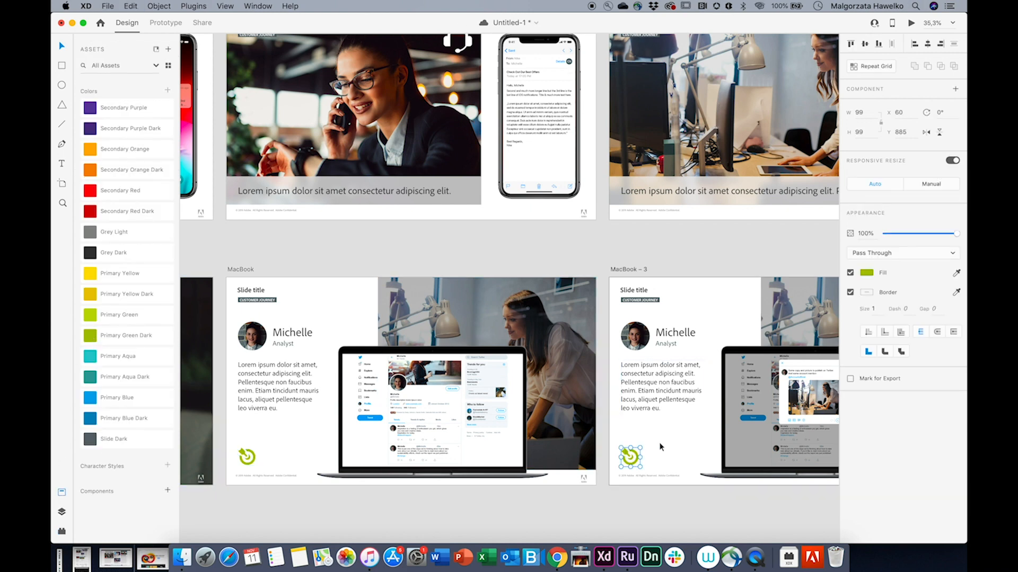
{"action": "left_click", "coordinate": [125, 377]}
{"action": "key", "text": "super+c"}
{"action": "scroll", "coordinate": [565, 510], "scroll_direction": "right", "scroll_amount": 9}
{"action": "left_click", "coordinate": [549, 442]}
{"action": "key", "text": "super+v"}
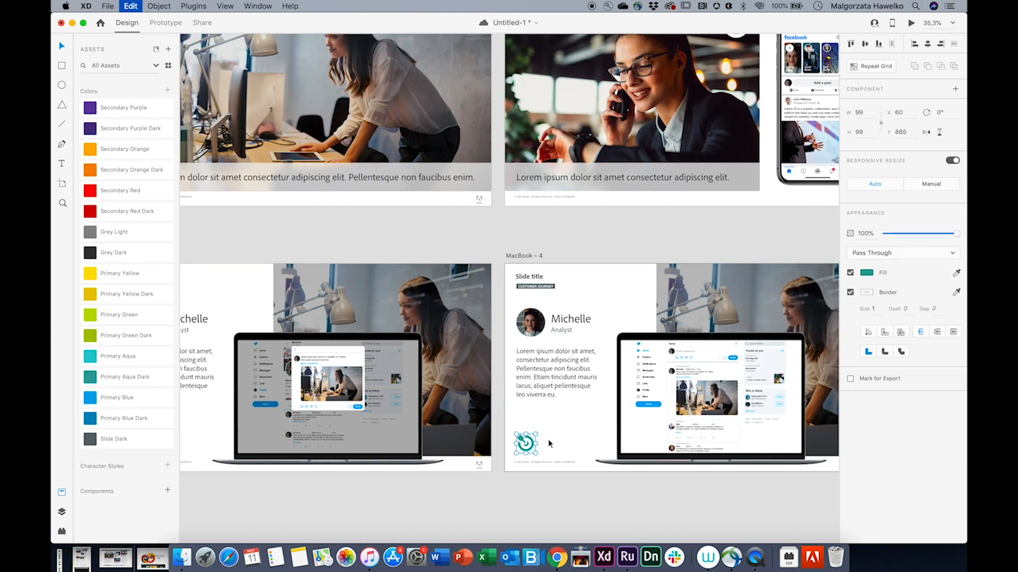
{"action": "left_click", "coordinate": [123, 128]}
{"action": "left_click", "coordinate": [324, 503]}
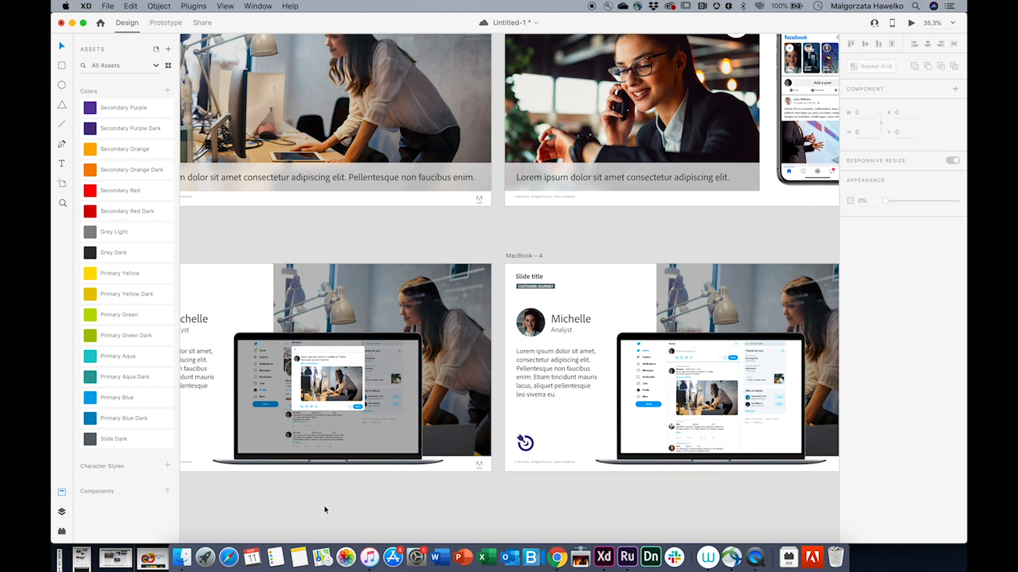
Step: Replace the Cover slide's background with the teal brand image of the colorful Adobe letter A sculpture
{"action": "scroll", "coordinate": [325, 506], "scroll_direction": "down", "scroll_amount": 5}
{"action": "left_click", "coordinate": [61, 531]}
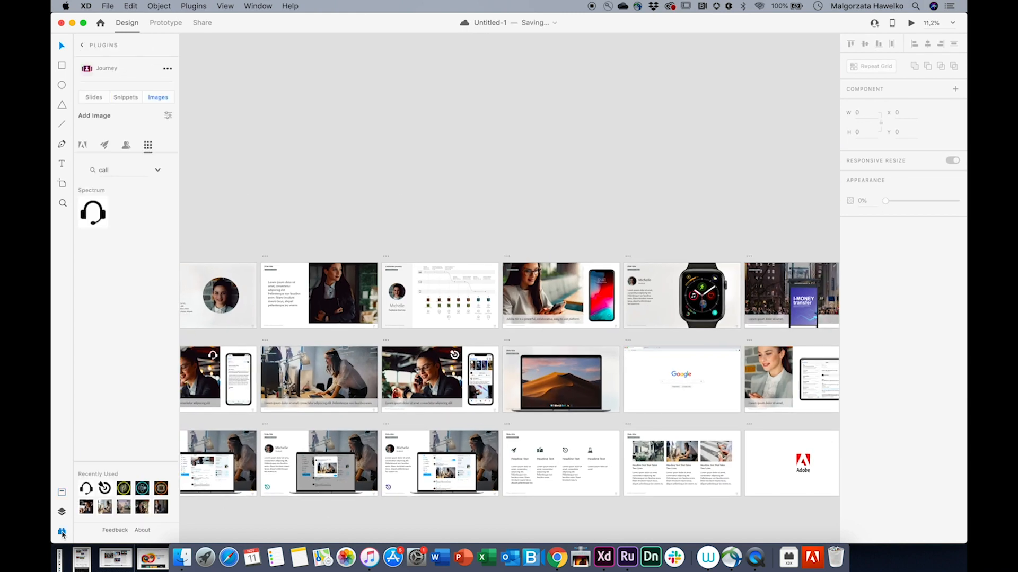
{"action": "scroll", "coordinate": [320, 341], "scroll_direction": "left", "scroll_amount": 5}
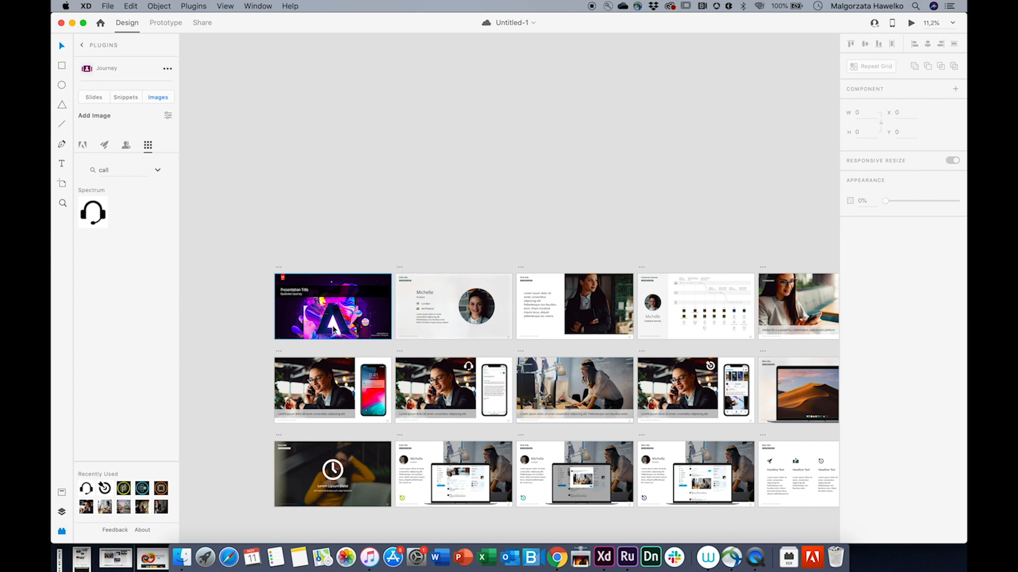
{"action": "left_click", "coordinate": [333, 330]}
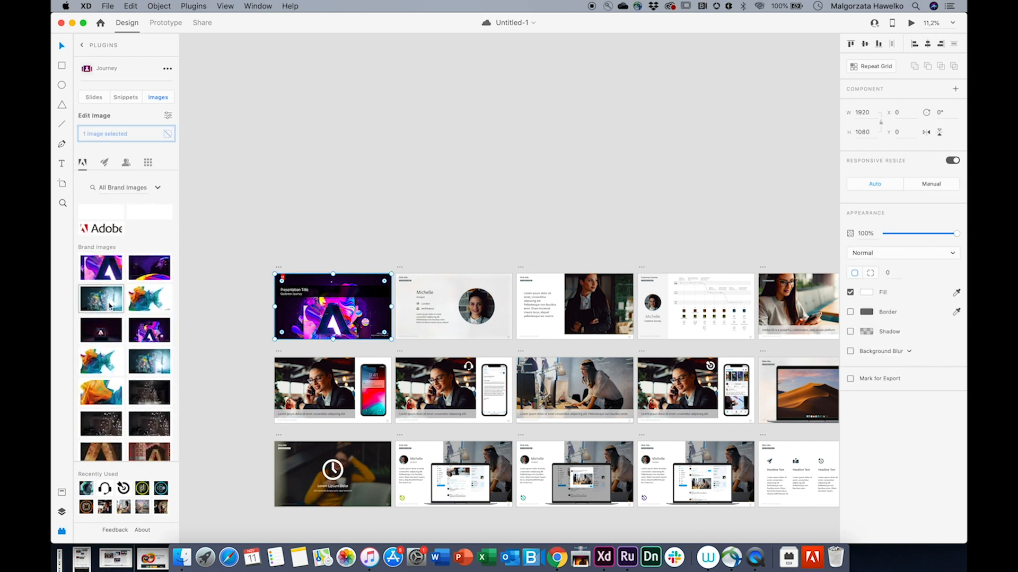
{"action": "left_click", "coordinate": [101, 299]}
Step: Fill the Browser screen with the Creative Cloud page image and the MacBook and iPhone X screens with the news page images
{"action": "scroll", "coordinate": [600, 207], "scroll_direction": "right", "scroll_amount": 5}
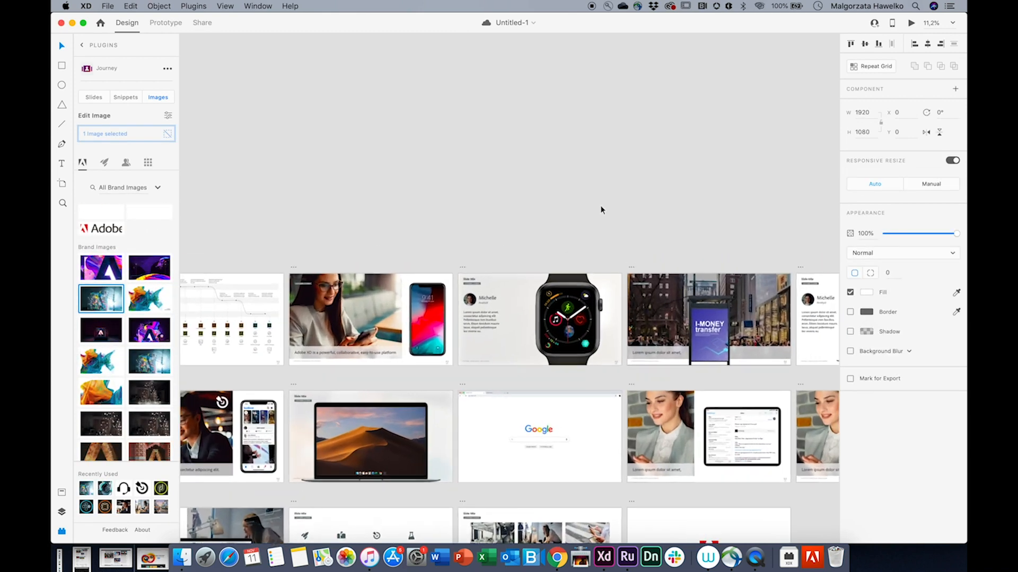
{"action": "scroll", "coordinate": [600, 210], "scroll_direction": "up", "scroll_amount": 5}
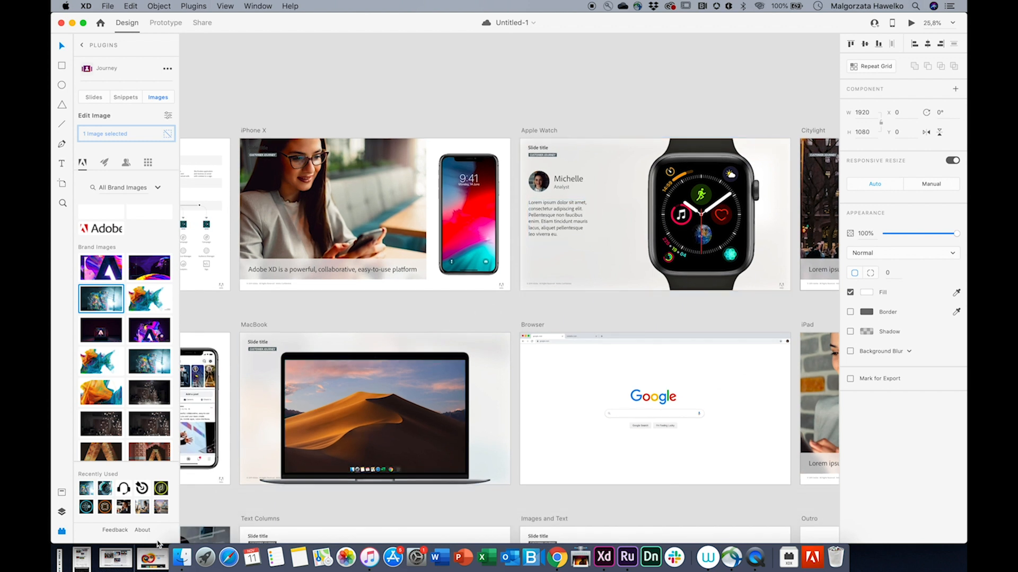
{"action": "left_click_drag", "start_coordinate": [144, 563], "coordinate": [615, 406]}
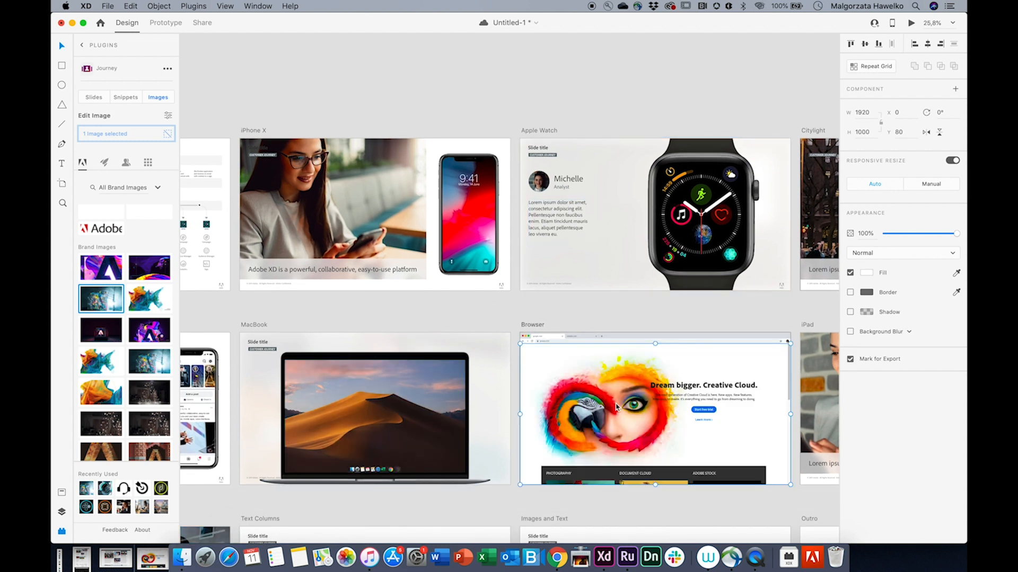
{"action": "left_click_drag", "start_coordinate": [121, 561], "coordinate": [343, 438]}
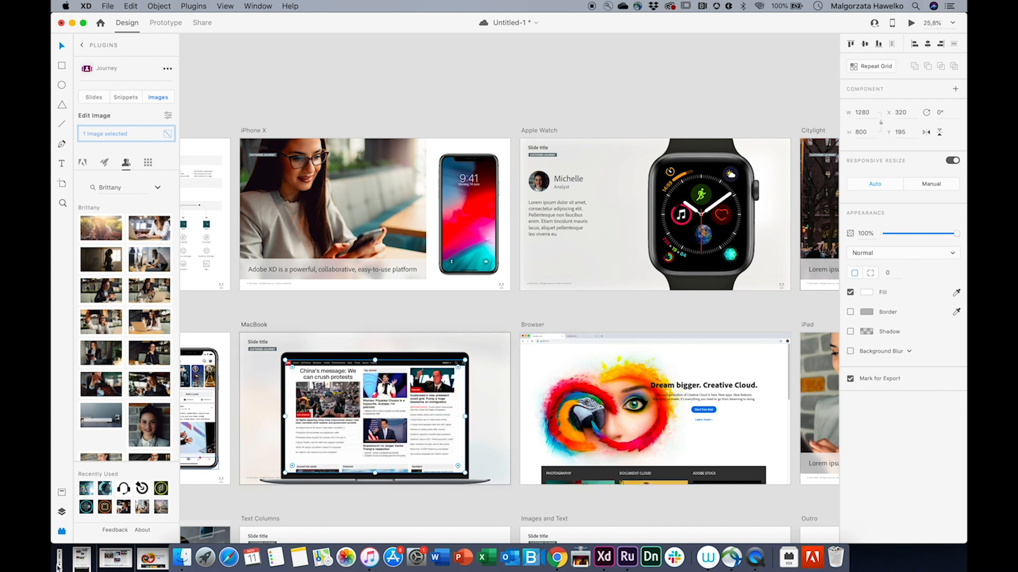
{"action": "left_click_drag", "start_coordinate": [58, 564], "coordinate": [464, 343]}
{"action": "left_click", "coordinate": [553, 113]}
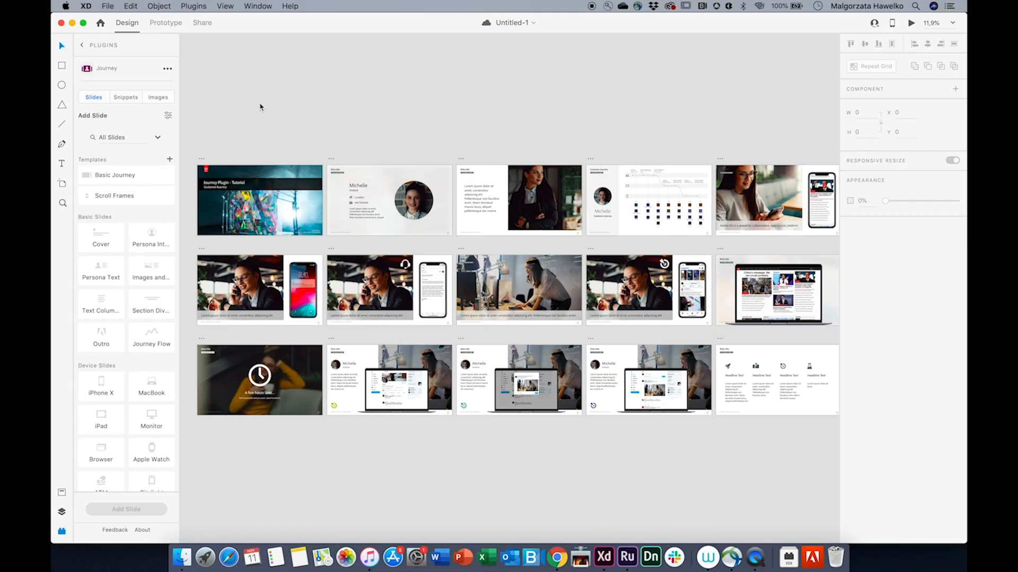
Step: Switch to prototyping and connect the Cover slide to the Persona Introduction slide
{"action": "left_click", "coordinate": [165, 23]}
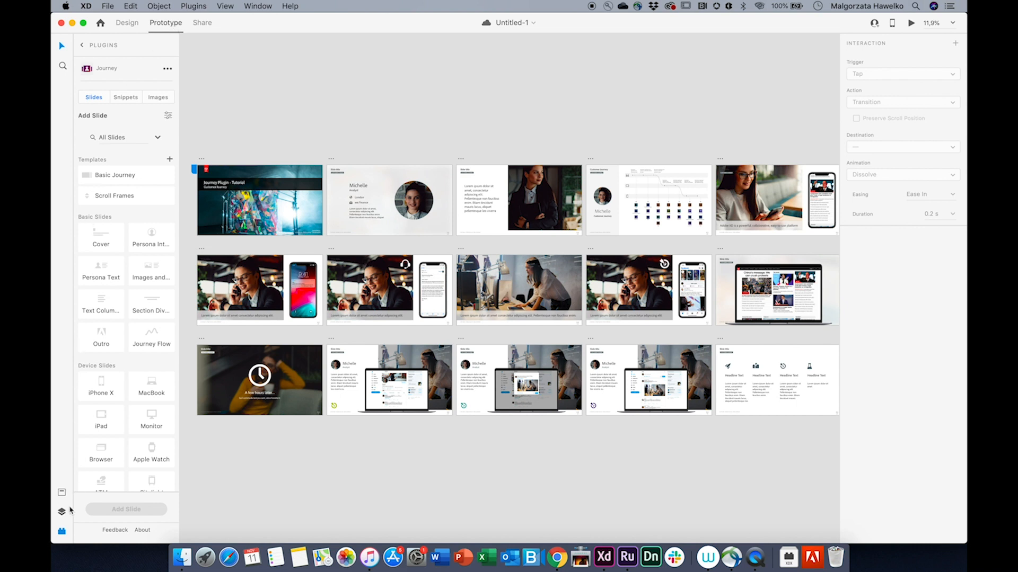
{"action": "left_click", "coordinate": [61, 533]}
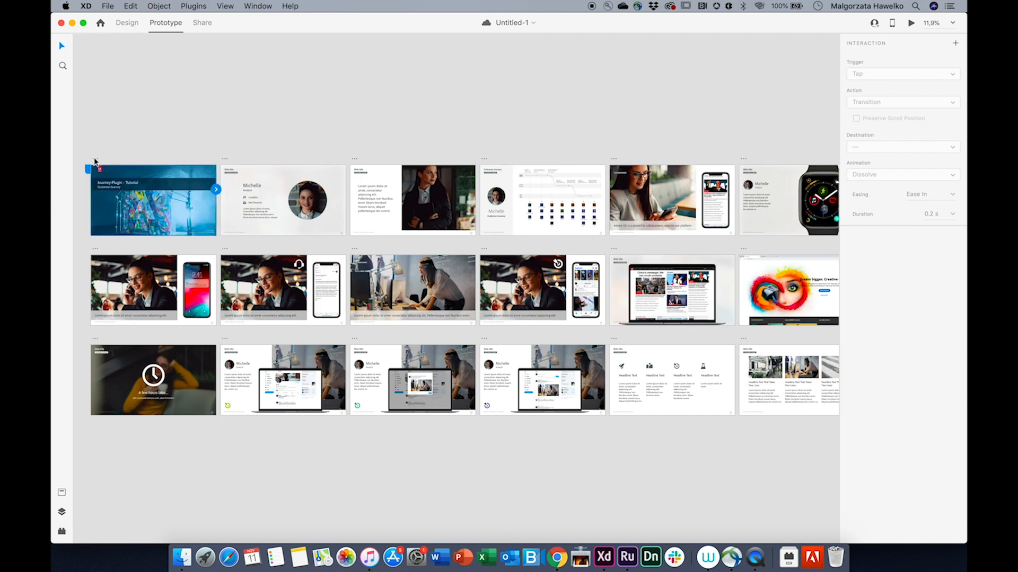
{"action": "scroll", "coordinate": [95, 160], "scroll_direction": "up", "scroll_amount": 2}
{"action": "scroll", "coordinate": [94, 156], "scroll_direction": "up", "scroll_amount": 8}
{"action": "left_click", "coordinate": [93, 176]}
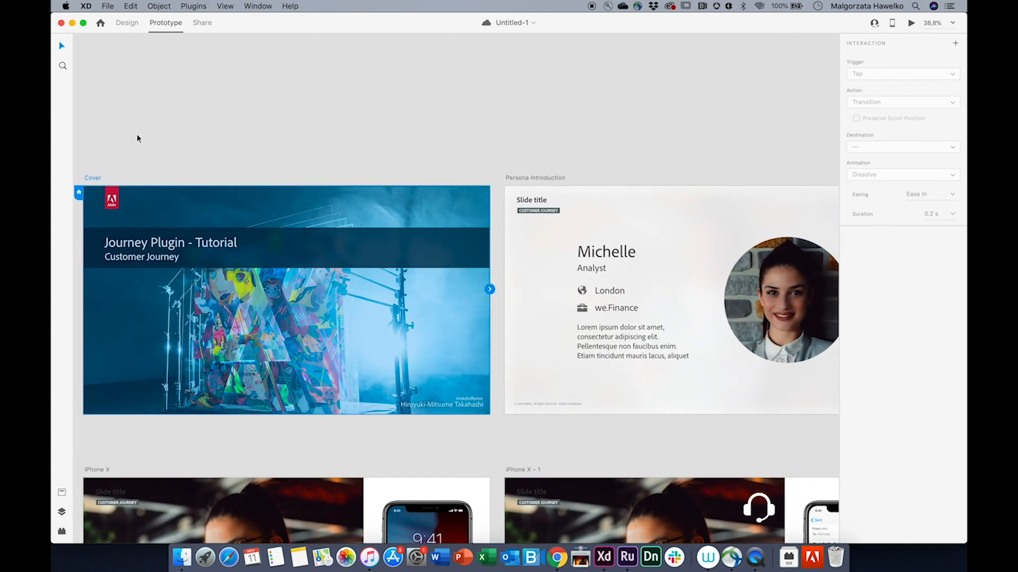
{"action": "left_click_drag", "start_coordinate": [489, 289], "coordinate": [534, 275]}
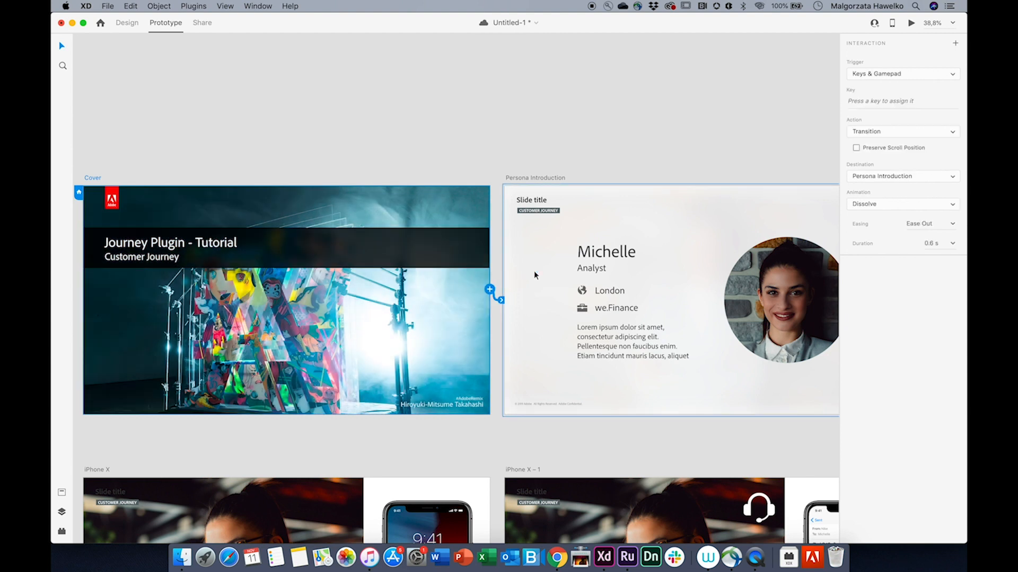
Step: Set the Cover link's trigger to Tap with a Transition action and a Push Left animation
{"action": "left_click", "coordinate": [883, 77]}
{"action": "left_click", "coordinate": [877, 47]}
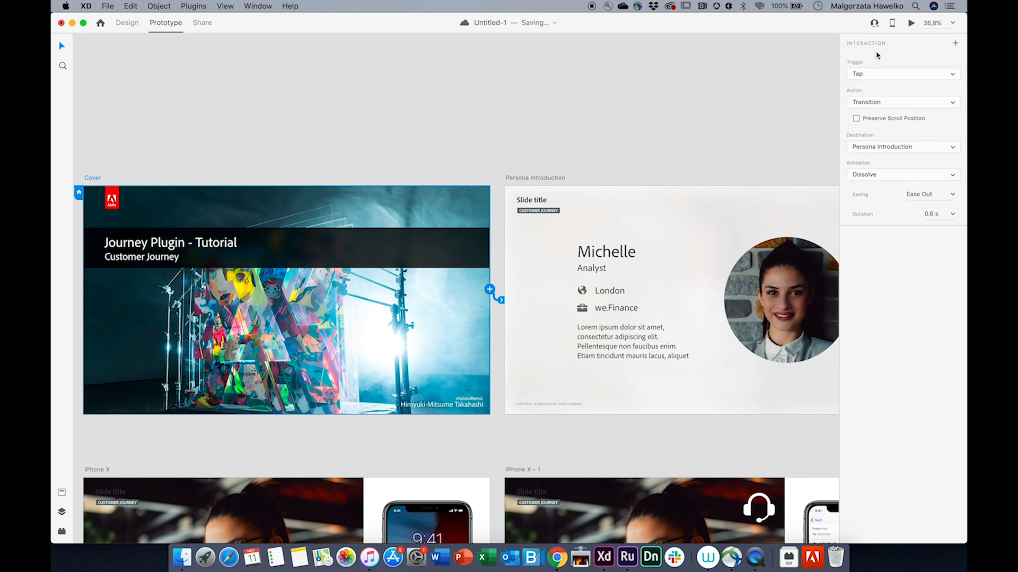
{"action": "left_click", "coordinate": [877, 104]}
{"action": "left_click", "coordinate": [877, 104]}
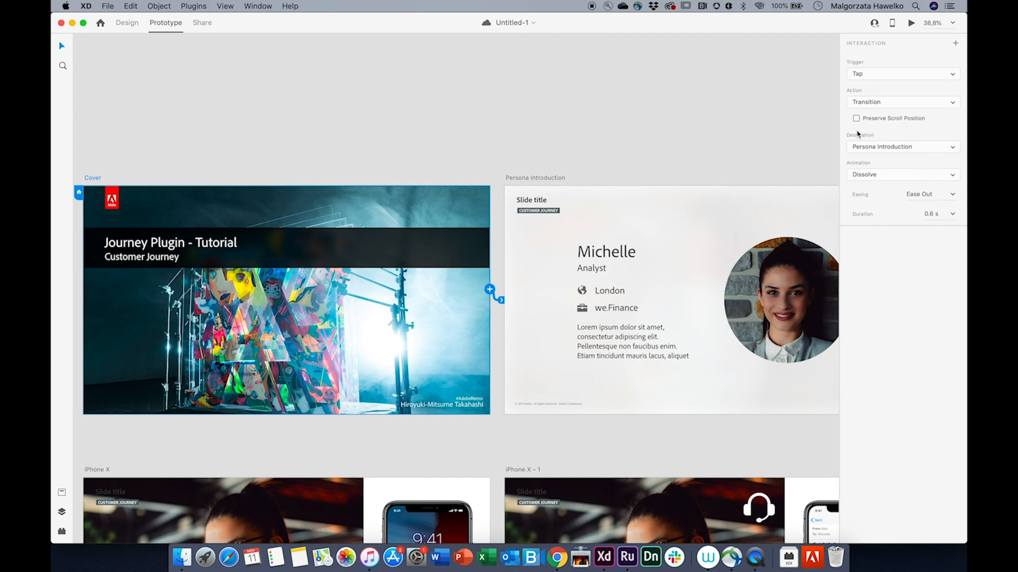
{"action": "left_click", "coordinate": [871, 176]}
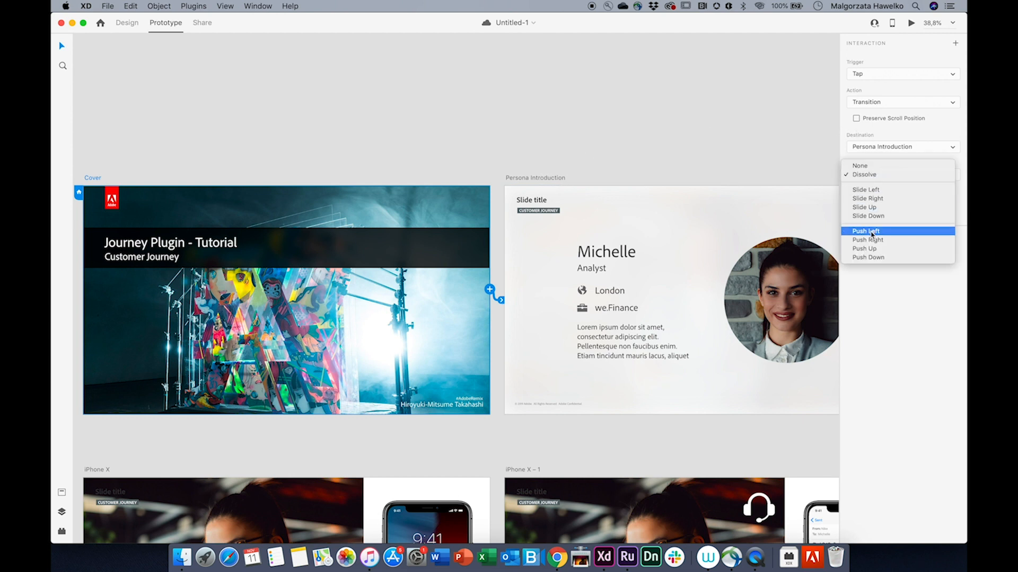
{"action": "left_click", "coordinate": [871, 233]}
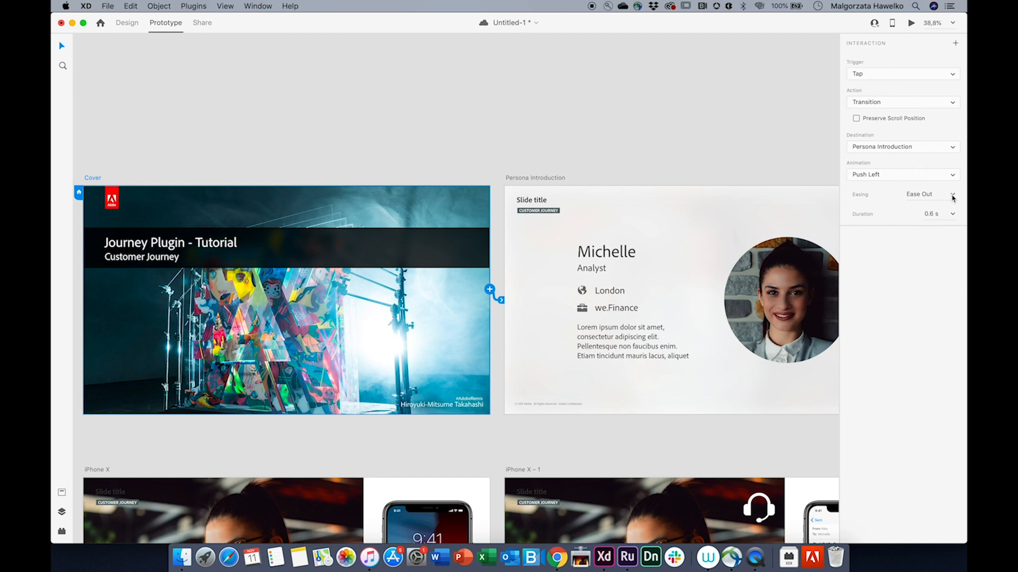
{"action": "left_click", "coordinate": [953, 215]}
Step: Link the Persona Introduction, Persona Text, Journey Flow and iPhone X slides each to the following slide, up to Apple Watch, and save
{"action": "scroll", "coordinate": [601, 132], "scroll_direction": "down", "scroll_amount": 10}
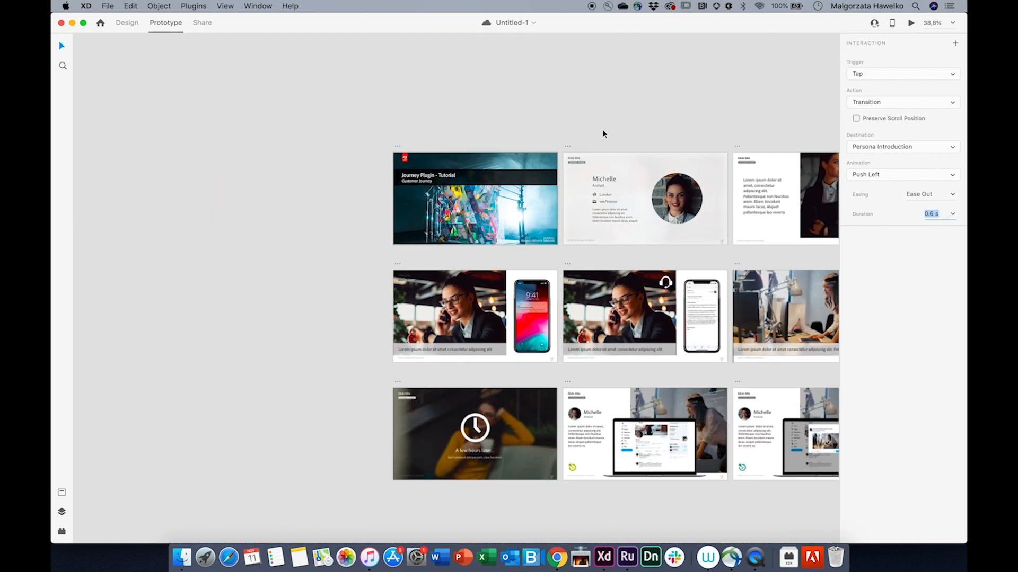
{"action": "left_click", "coordinate": [266, 171]}
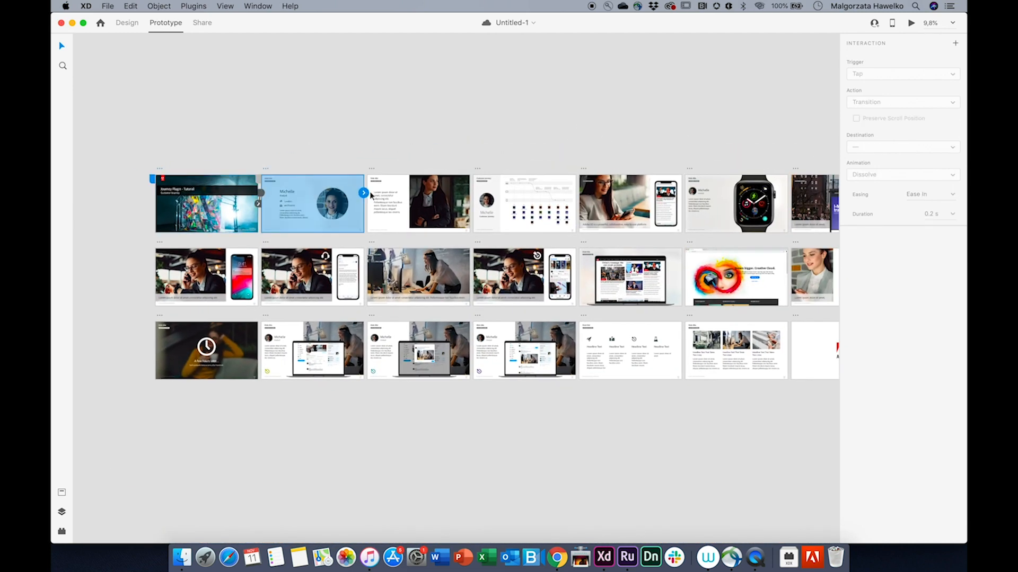
{"action": "left_click", "coordinate": [372, 171]}
{"action": "left_click", "coordinate": [477, 170]}
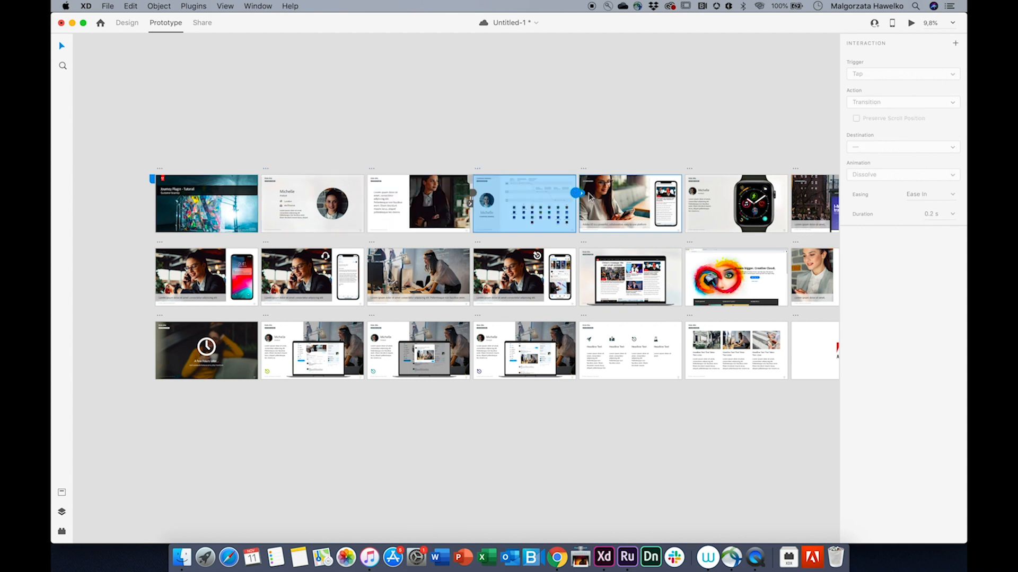
{"action": "left_click", "coordinate": [583, 170]}
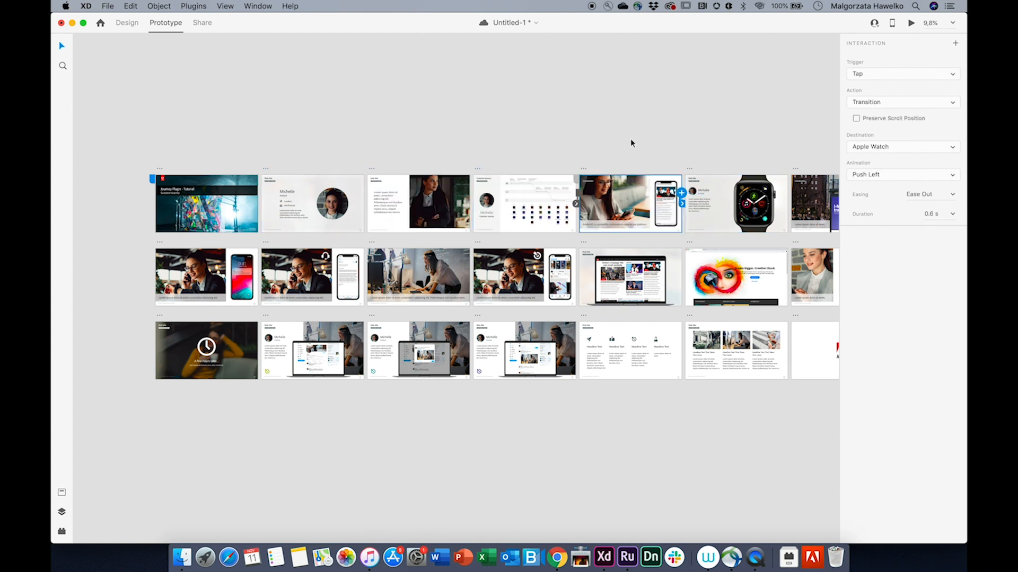
{"action": "key", "text": "super+s"}
Step: Preview the prototype from the Cover slide and advance through the linked slides to the Customer Journey slide
{"action": "left_click", "coordinate": [160, 170]}
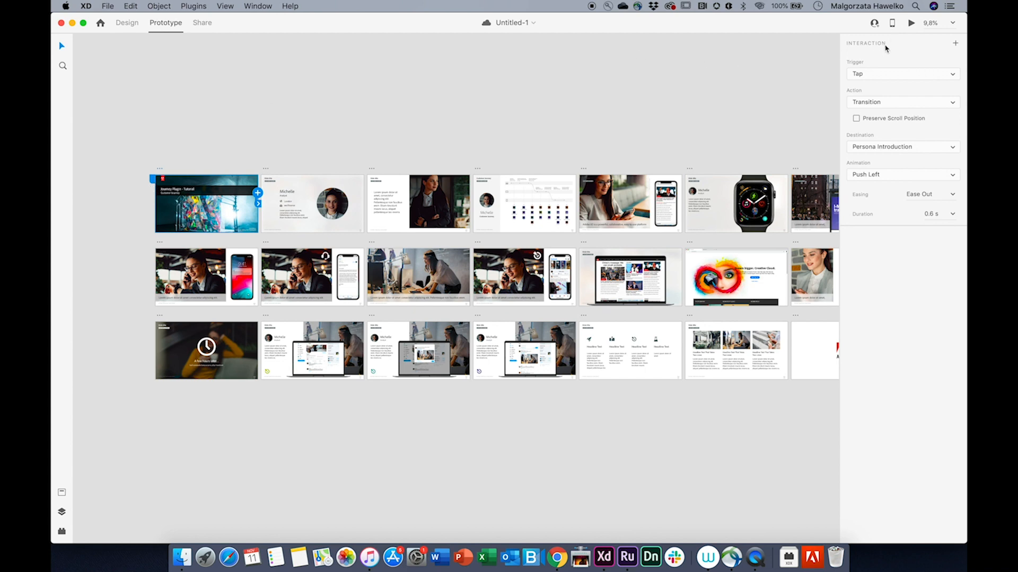
{"action": "left_click", "coordinate": [911, 25]}
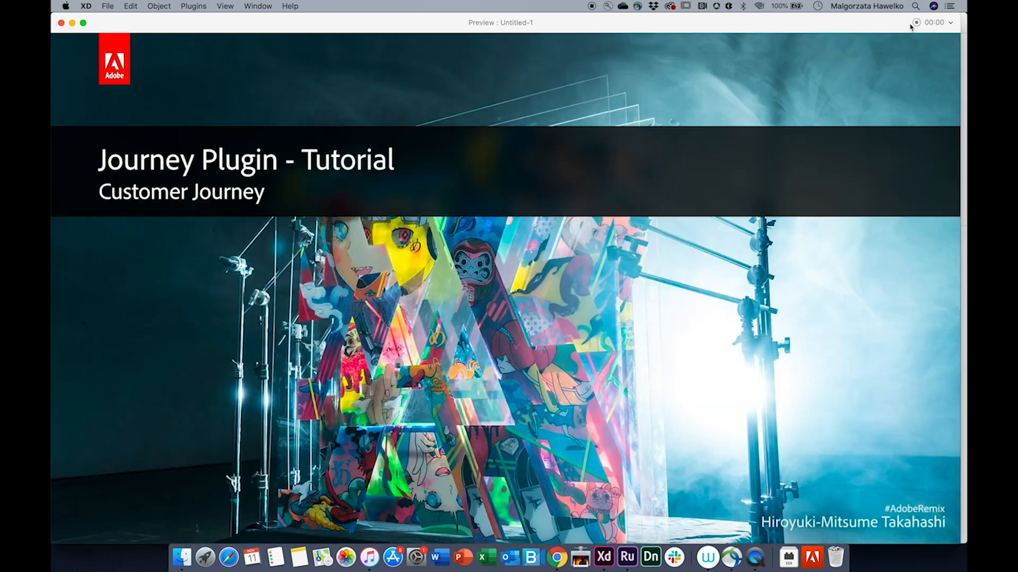
{"action": "left_click", "coordinate": [741, 113]}
{"action": "left_click", "coordinate": [741, 113]}
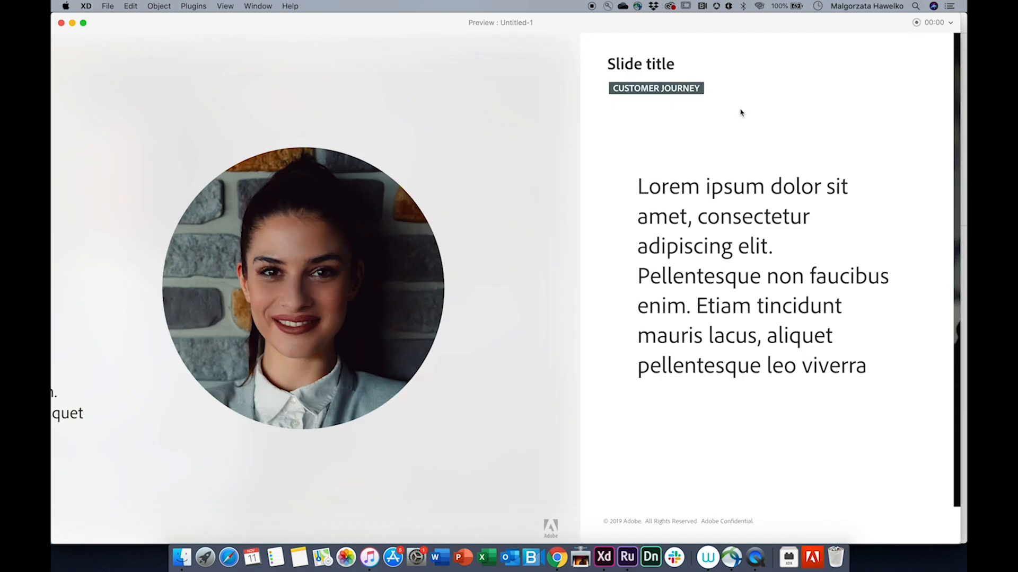
{"action": "left_click", "coordinate": [741, 113]}
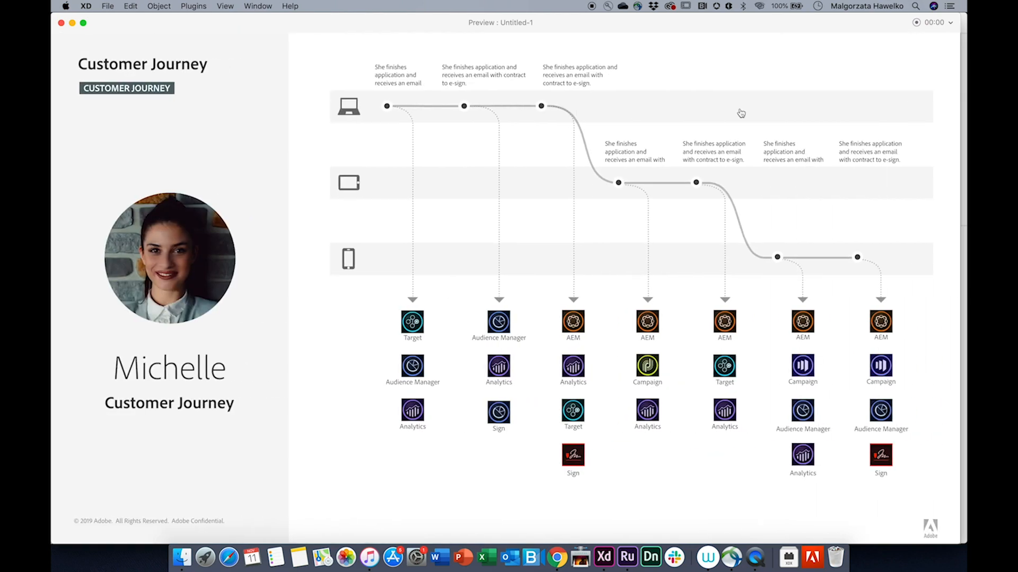
Step: Close the preview, link the Apple Watch slide to the Citylight slide and set the link's animation to Dissolve
{"action": "key", "text": "super+w"}
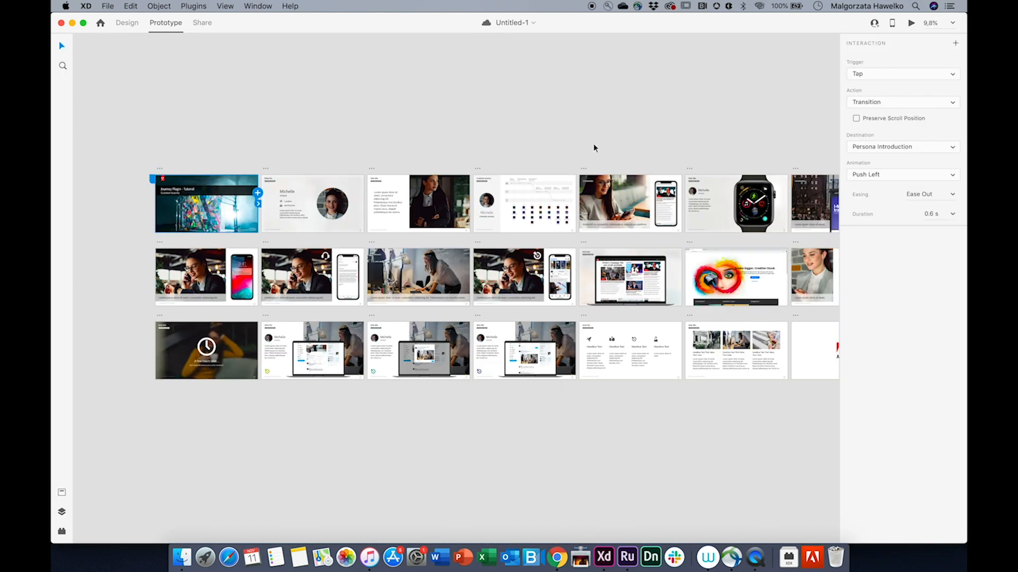
{"action": "scroll", "coordinate": [719, 146], "scroll_direction": "right", "scroll_amount": 6}
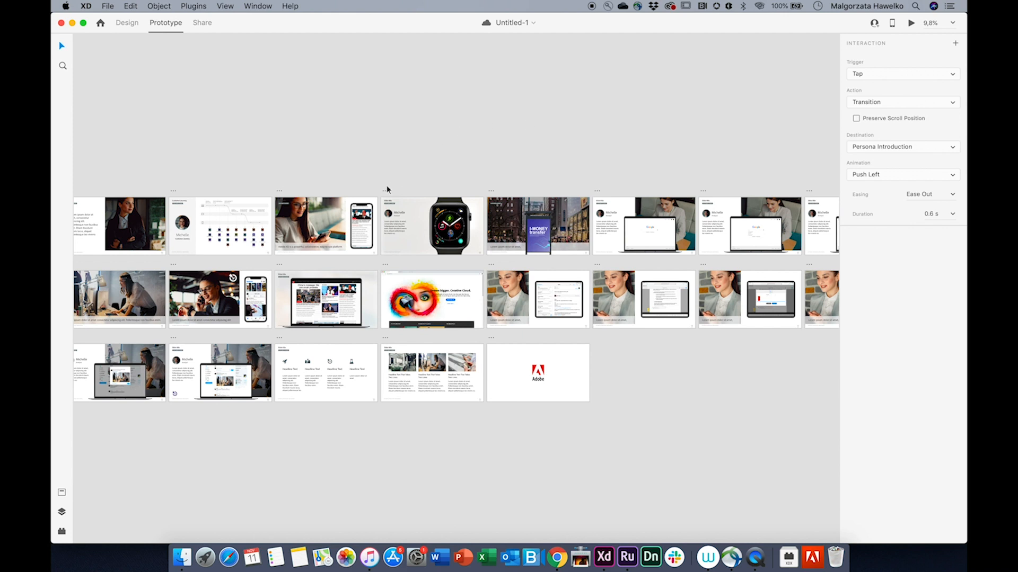
{"action": "left_click", "coordinate": [387, 190]}
{"action": "left_click_drag", "start_coordinate": [483, 216], "coordinate": [512, 216]}
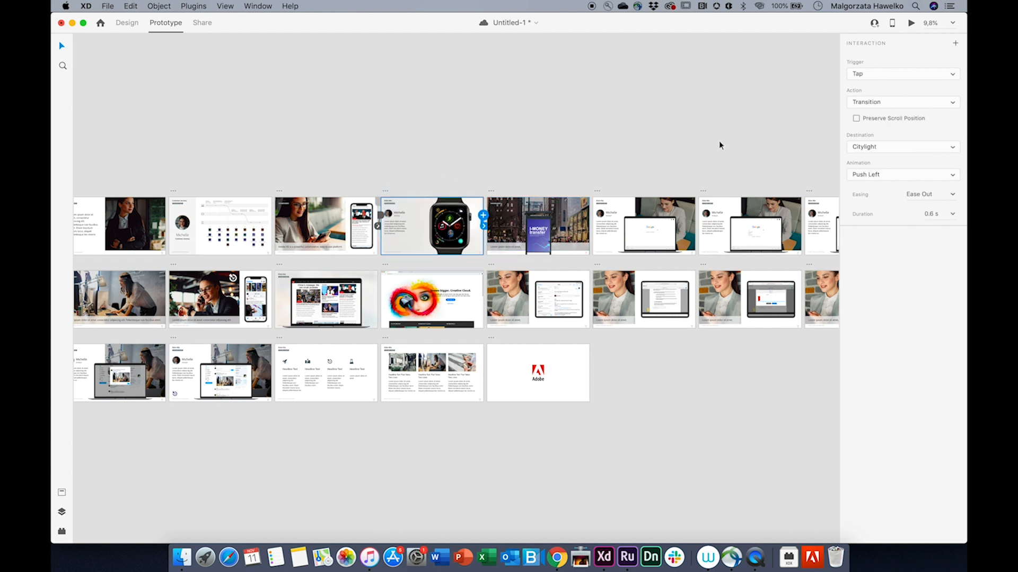
{"action": "left_click", "coordinate": [865, 176]}
{"action": "left_click", "coordinate": [869, 117]}
Step: Link the Citylight slide and the two laptop slides after it each to the following slide, ending at MacBook – 2
{"action": "left_click", "coordinate": [492, 191]}
{"action": "left_click_drag", "start_coordinate": [589, 215], "coordinate": [610, 216]}
{"action": "left_click", "coordinate": [598, 191]}
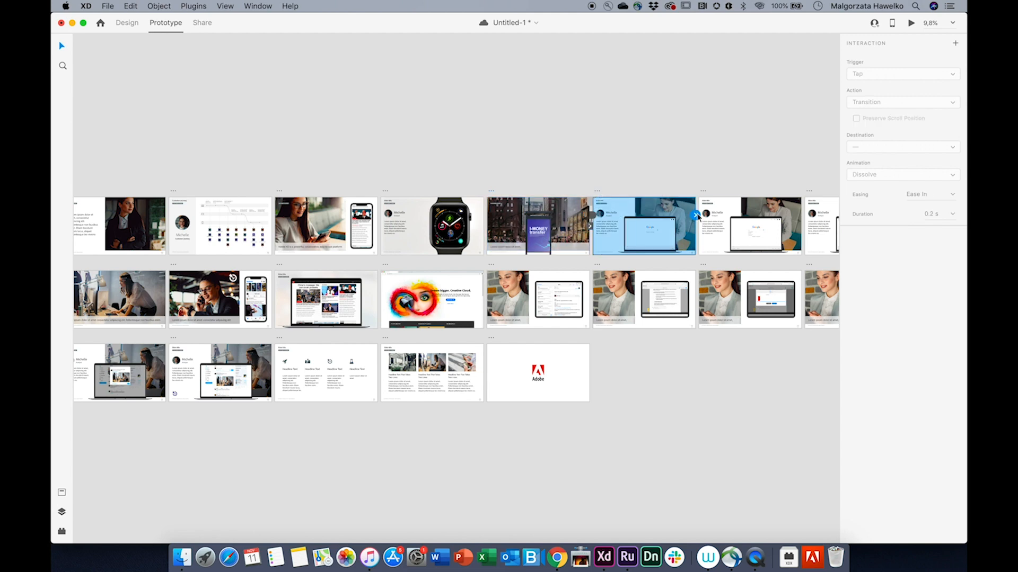
{"action": "left_click_drag", "start_coordinate": [694, 216], "coordinate": [716, 216]}
{"action": "left_click", "coordinate": [702, 190]}
{"action": "left_click_drag", "start_coordinate": [801, 215], "coordinate": [823, 217]}
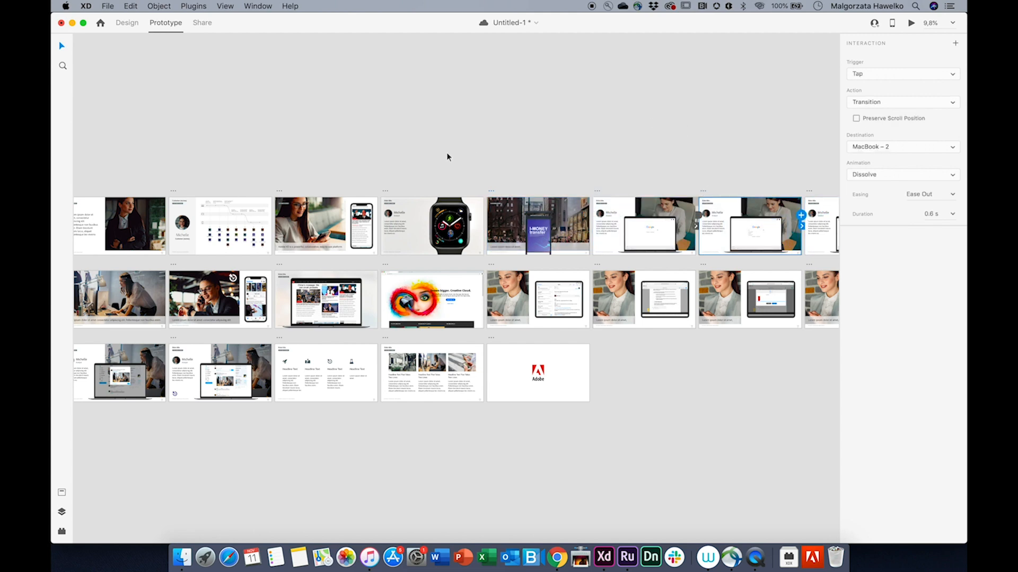
Step: Preview the prototype from the Apple Watch slide, advance through the newly linked slides and close the preview
{"action": "left_click", "coordinate": [385, 191]}
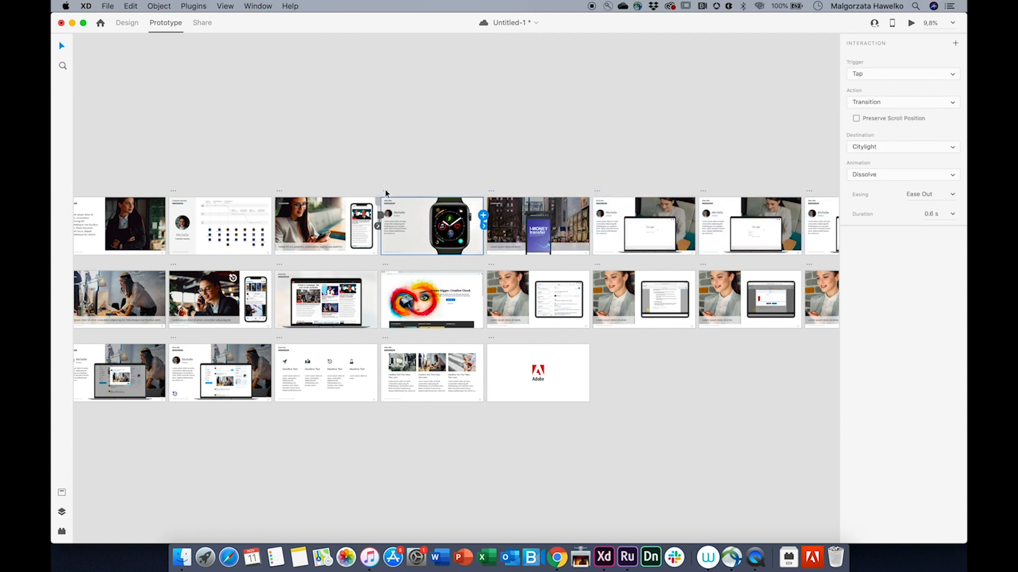
{"action": "left_click", "coordinate": [911, 23]}
{"action": "left_click", "coordinate": [709, 212]}
{"action": "left_click", "coordinate": [709, 212]}
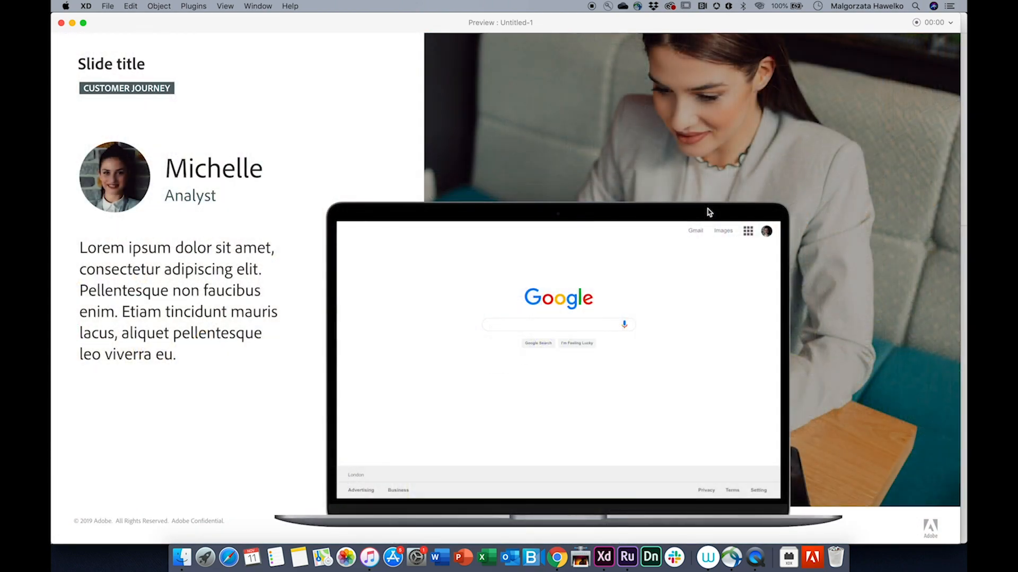
{"action": "left_click", "coordinate": [709, 212]}
{"action": "left_click", "coordinate": [61, 22]}
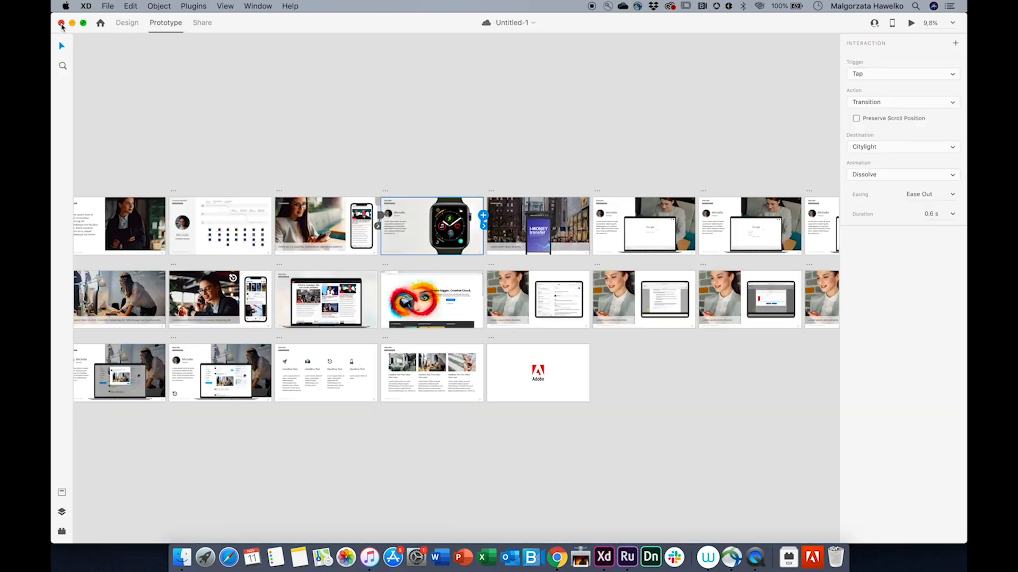
Step: Link the notification on the iPhone X lock screen in the second row to the iPhone X – 1 slide
{"action": "scroll", "coordinate": [324, 141], "scroll_direction": "left", "scroll_amount": 6}
{"action": "scroll", "coordinate": [282, 229], "scroll_direction": "up", "scroll_amount": 10}
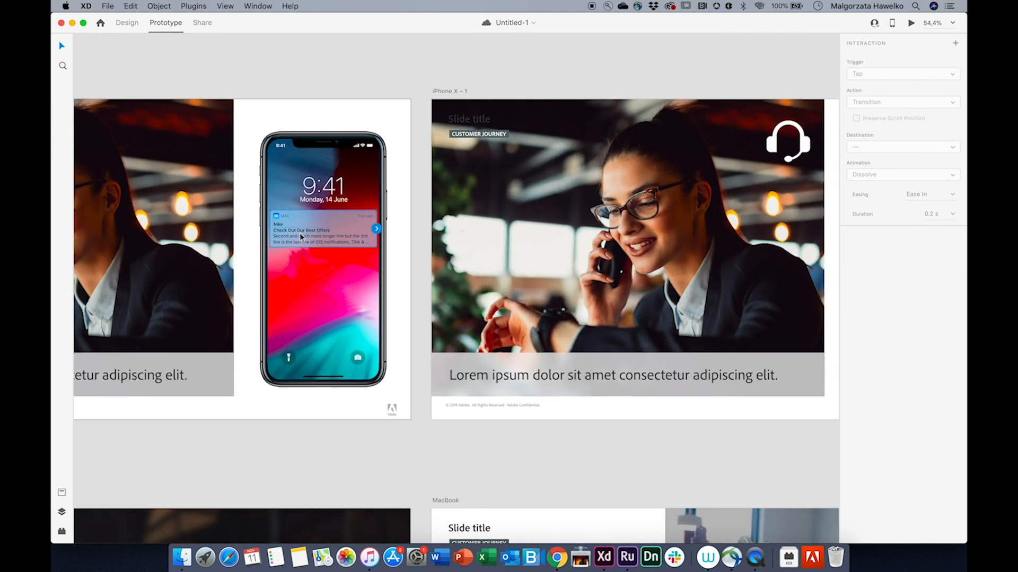
{"action": "left_click_drag", "start_coordinate": [376, 229], "coordinate": [502, 219]}
{"action": "scroll", "coordinate": [502, 219], "scroll_direction": "down", "scroll_amount": 5}
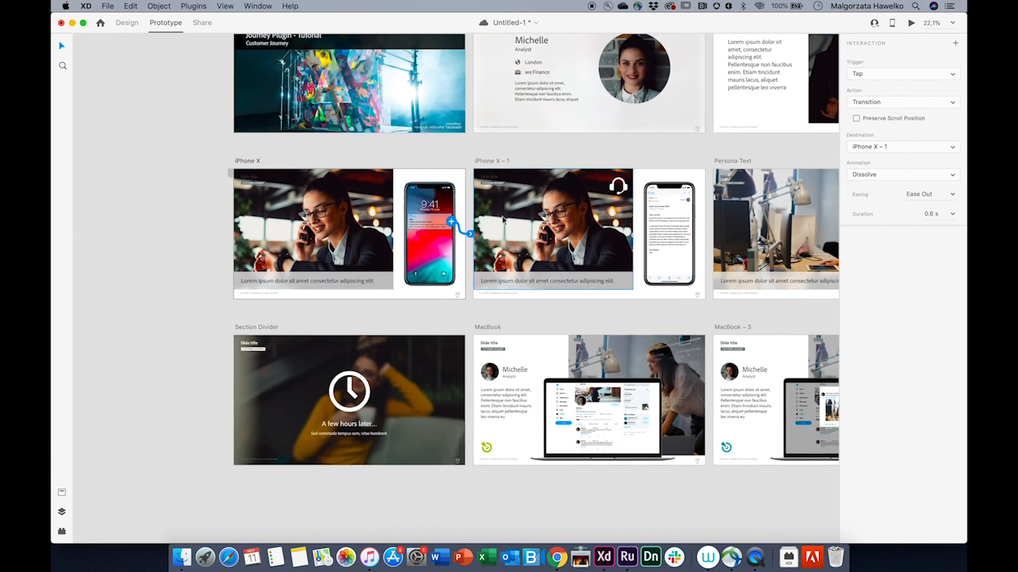
Step: Preview from the iPhone X slide, test the notification link and close the preview
{"action": "left_click", "coordinate": [241, 162]}
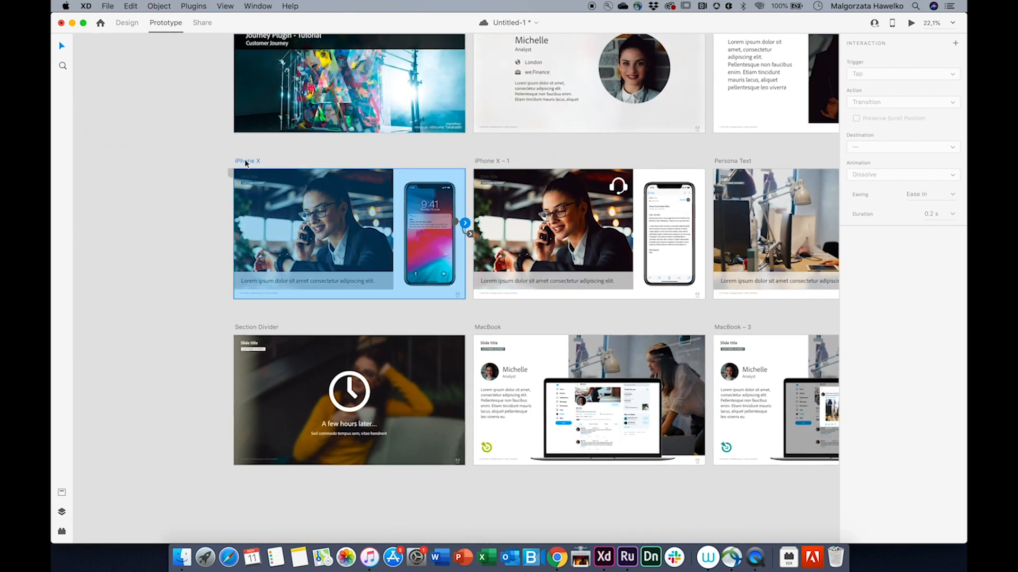
{"action": "left_click", "coordinate": [911, 23]}
{"action": "left_click", "coordinate": [785, 241]}
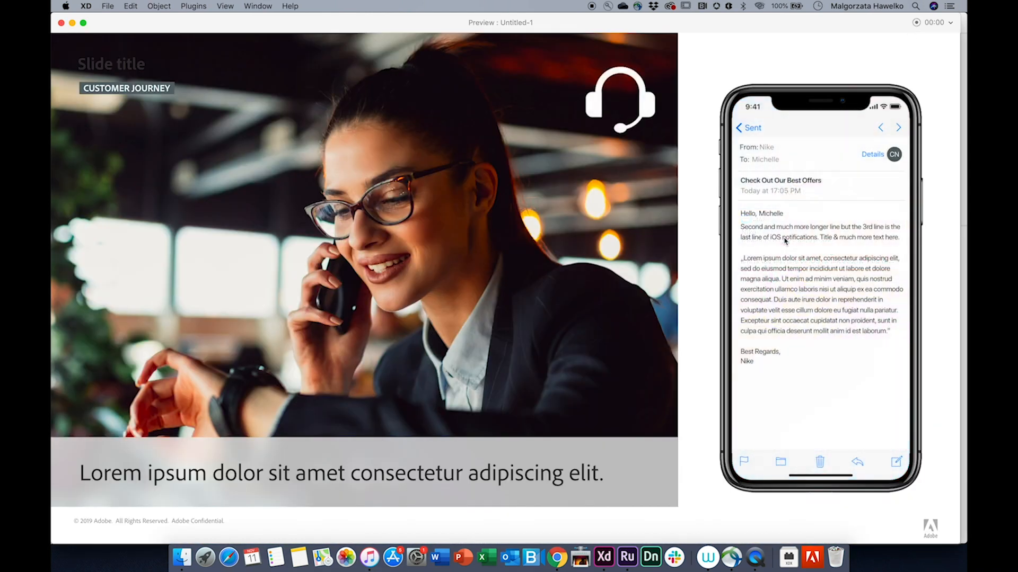
{"action": "left_click", "coordinate": [61, 23]}
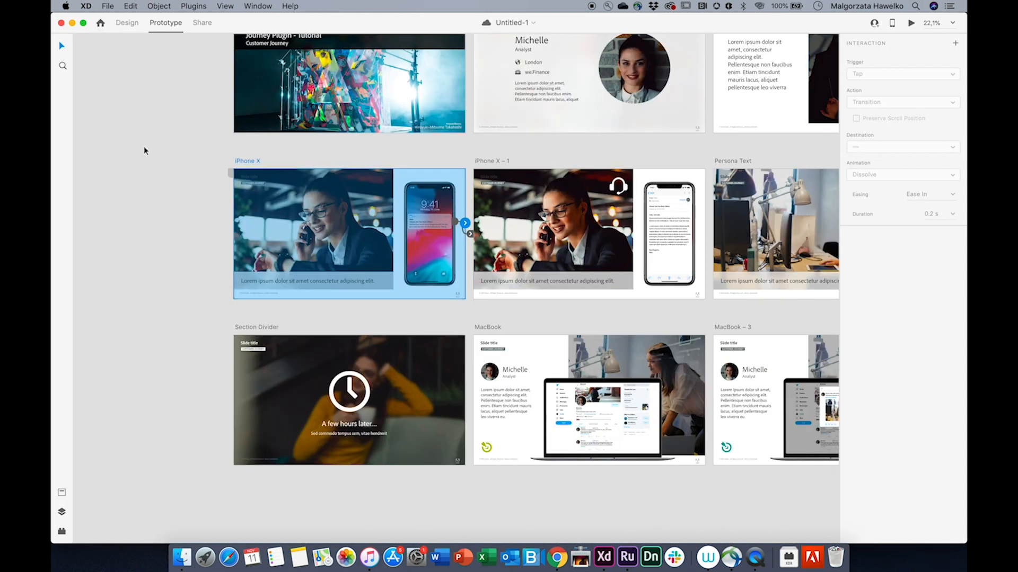
Step: Add a second interaction from Cover to Persona Introduction with a Keys & Gamepad trigger assigned to the right arrow key
{"action": "scroll", "coordinate": [144, 146], "scroll_direction": "up", "scroll_amount": 5}
{"action": "scroll", "coordinate": [144, 146], "scroll_direction": "right", "scroll_amount": 3}
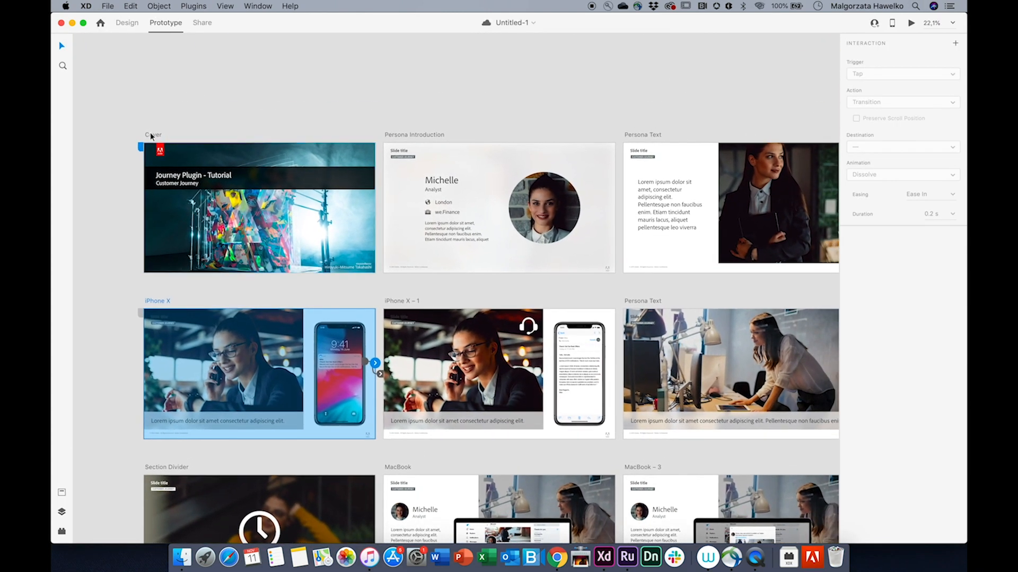
{"action": "left_click", "coordinate": [152, 137]}
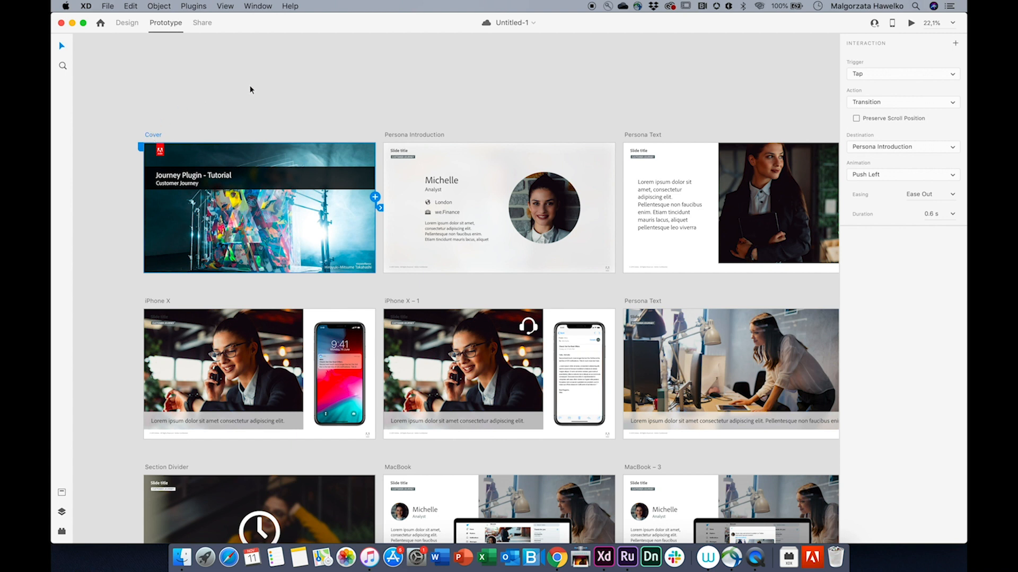
{"action": "left_click_drag", "start_coordinate": [375, 199], "coordinate": [419, 198]}
{"action": "left_click", "coordinate": [872, 110]}
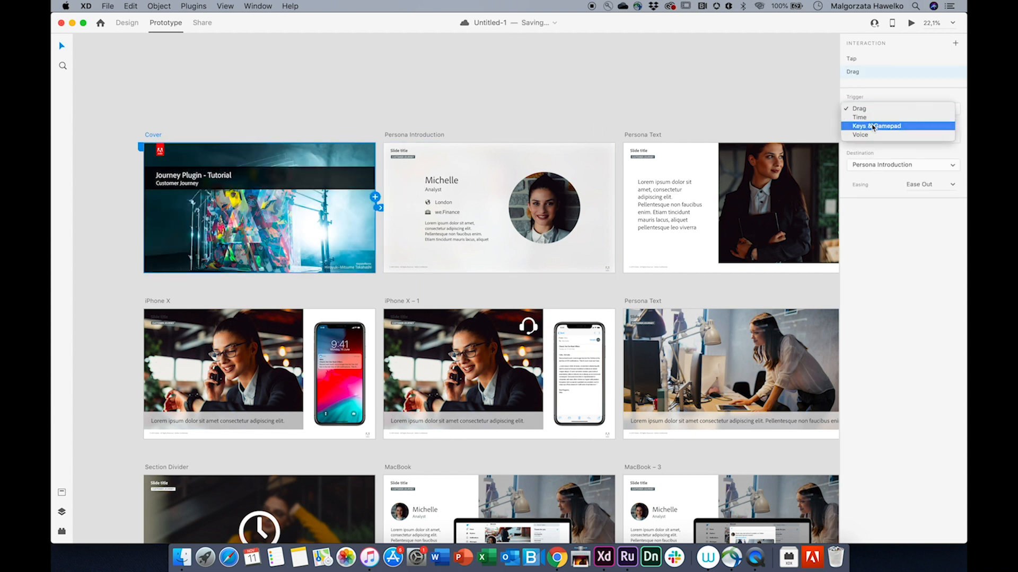
{"action": "left_click", "coordinate": [875, 126]}
{"action": "left_click", "coordinate": [872, 136]}
{"action": "key", "text": "Right"}
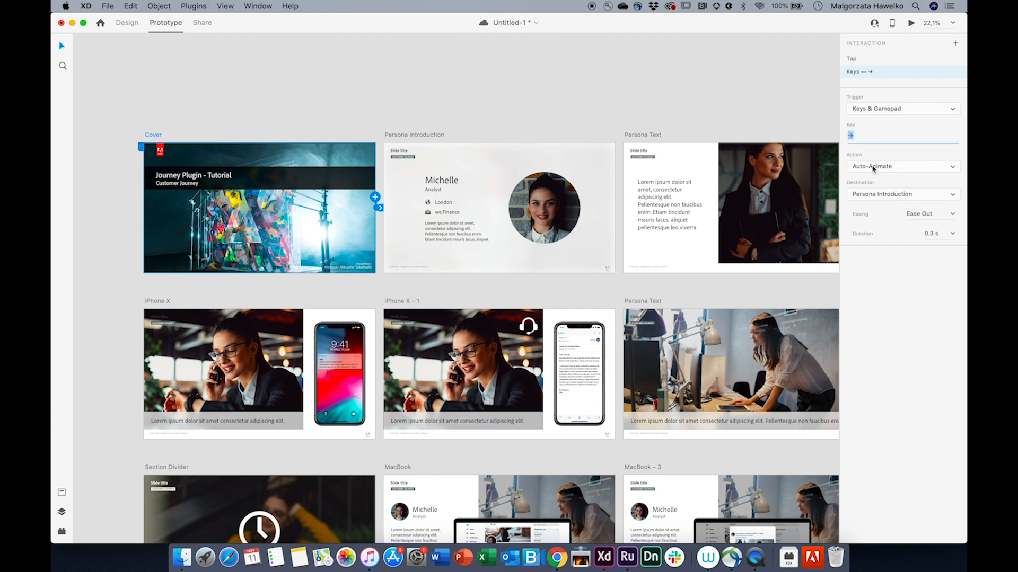
Step: Set the Cover slide's key interaction to a Transition action with a 0.6 s duration
{"action": "left_click", "coordinate": [874, 166]}
{"action": "left_click", "coordinate": [869, 157]}
{"action": "left_click", "coordinate": [951, 281]}
{"action": "left_click", "coordinate": [934, 312]}
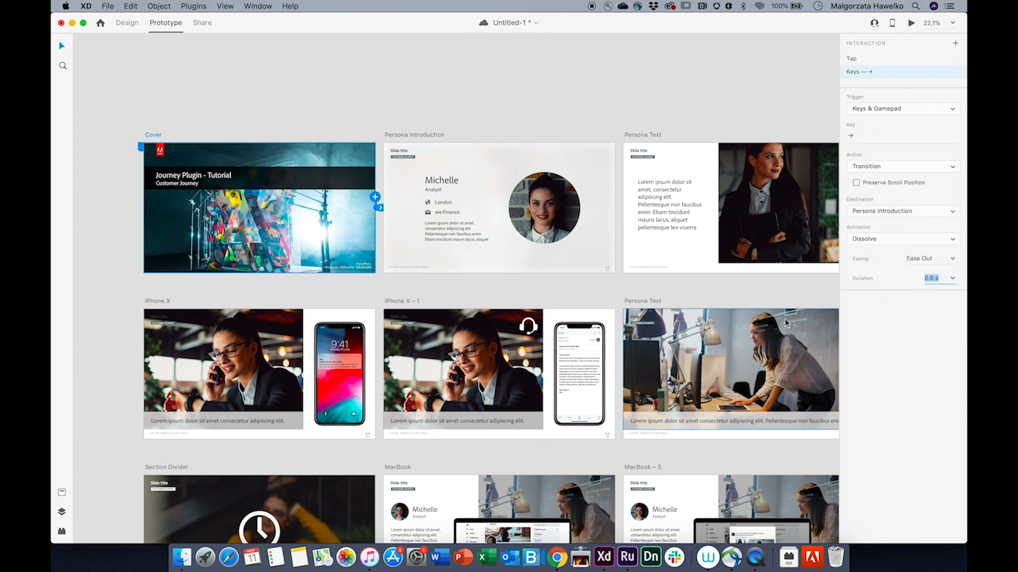
Step: Add Keys & Gamepad interactions linking Persona Introduction to Persona Text and Persona Text to Journey Flow
{"action": "left_click", "coordinate": [439, 136]}
{"action": "scroll", "coordinate": [616, 200], "scroll_direction": "down", "scroll_amount": 6}
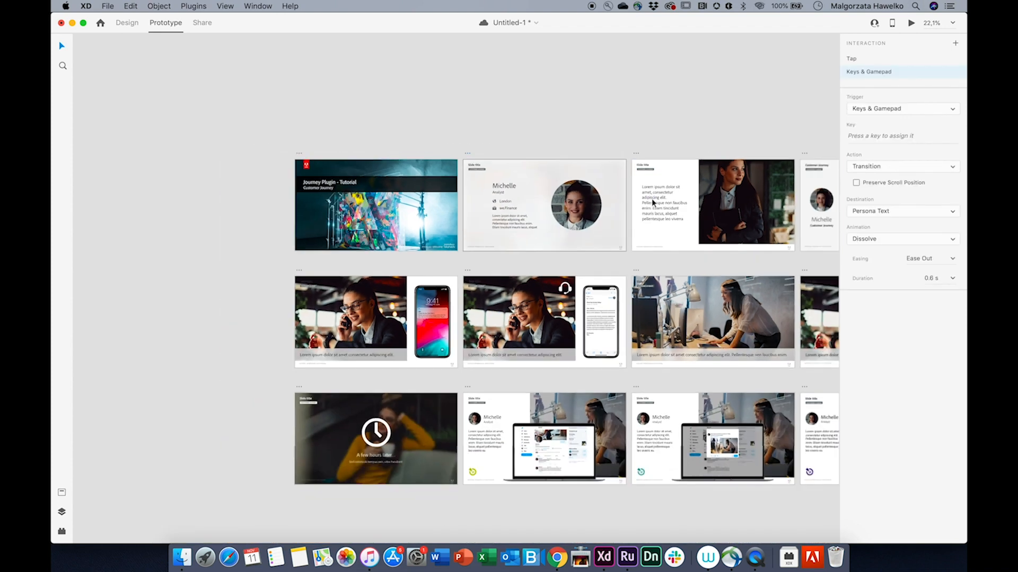
{"action": "left_click", "coordinate": [477, 215]}
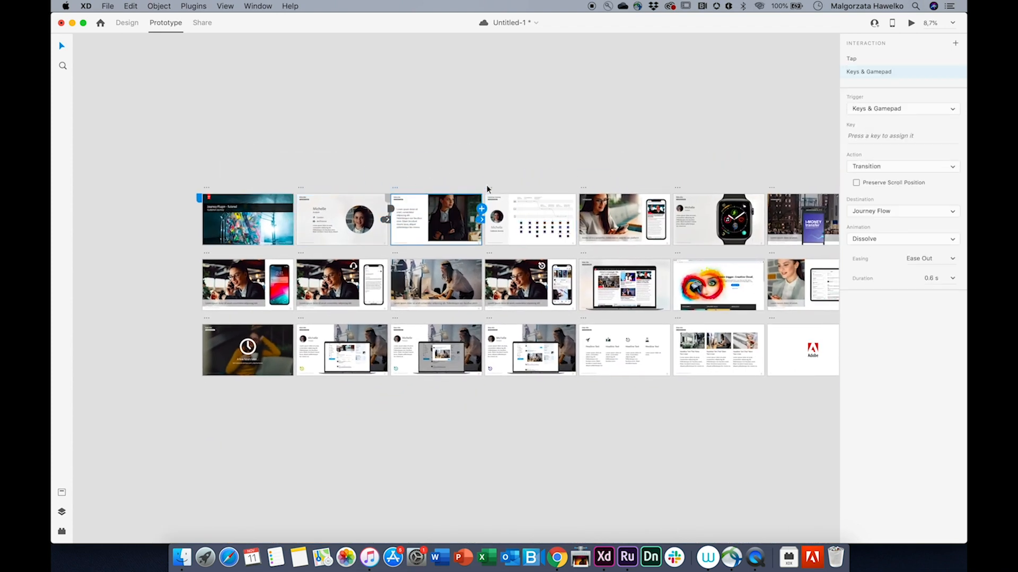
{"action": "left_click", "coordinate": [214, 170]}
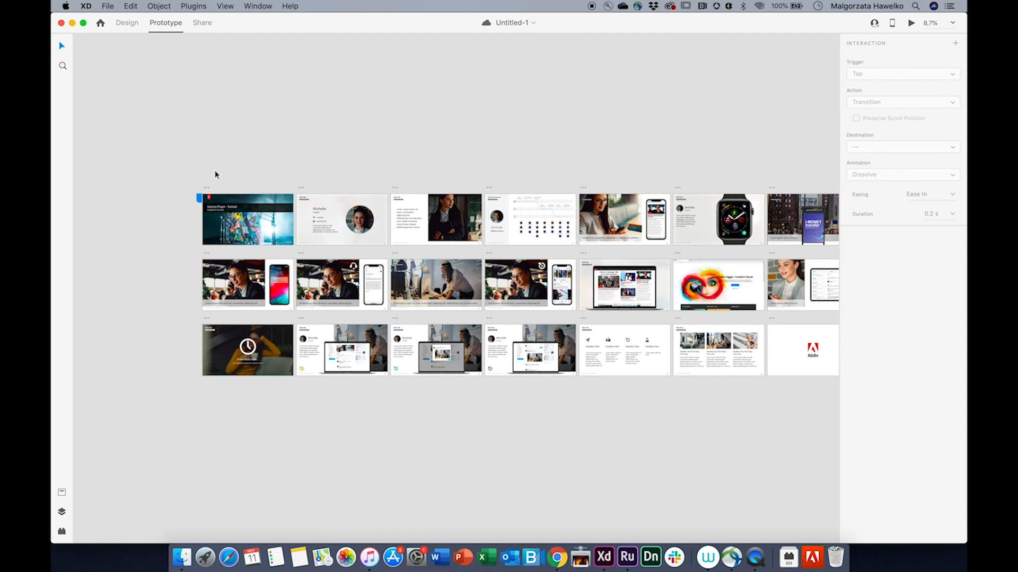
Step: In design mode, draw a rectangle about 529 × 129 in the Persona Introduction slide's lower-left corner and set its opacity to 0%
{"action": "left_click", "coordinate": [127, 23]}
{"action": "key", "text": "super+equal"}
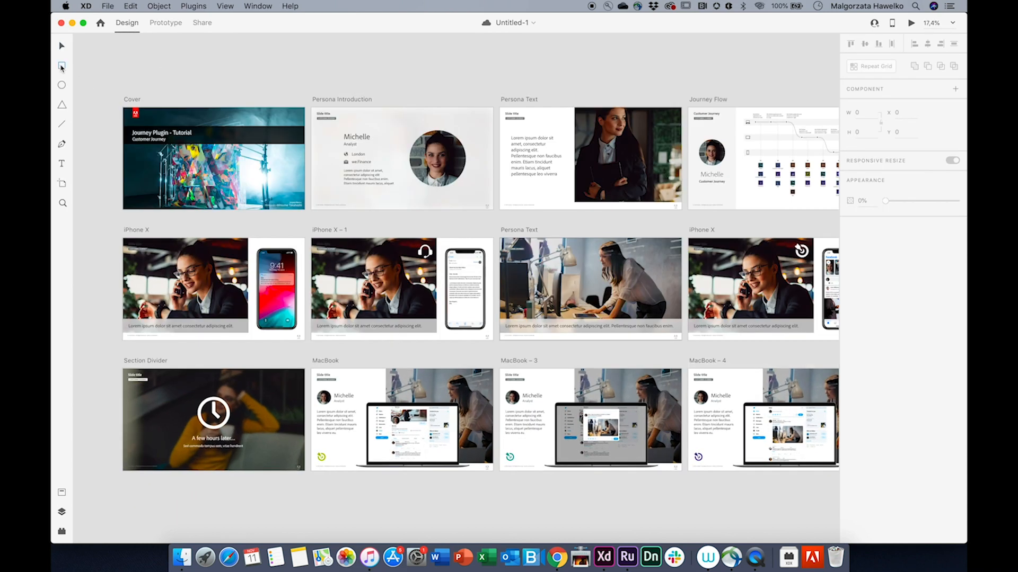
{"action": "key", "text": "r"}
{"action": "left_click_drag", "start_coordinate": [311, 210], "coordinate": [361, 197]}
{"action": "left_click_drag", "start_coordinate": [933, 233], "coordinate": [870, 234]}
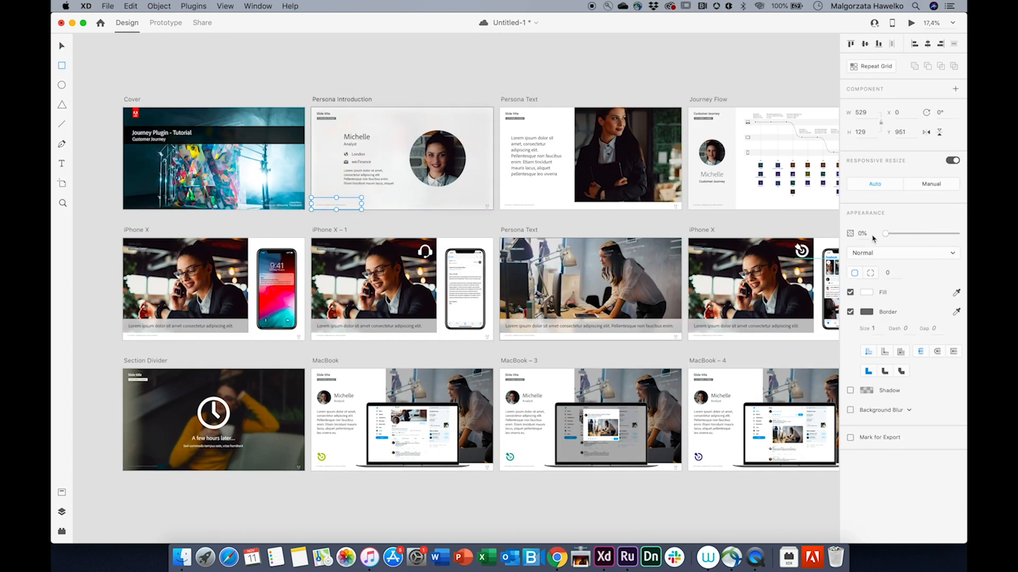
Step: In prototype mode, give the transparent rectangle a Keys & Gamepad interaction on the left arrow key with the Previous Artboard action
{"action": "left_click", "coordinate": [166, 23]}
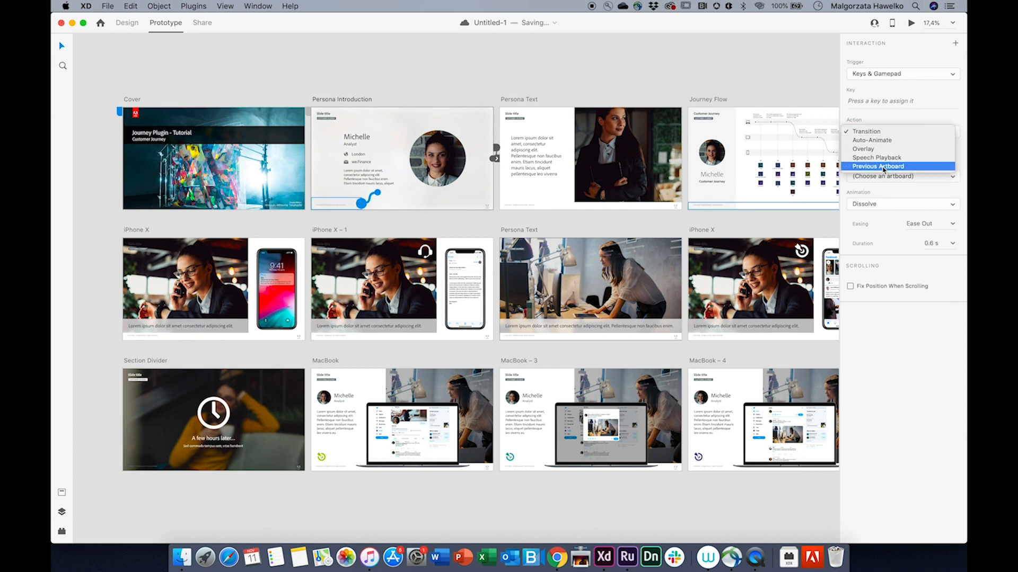
{"action": "left_click", "coordinate": [882, 167]}
{"action": "left_click", "coordinate": [874, 102]}
{"action": "key", "text": "Left"}
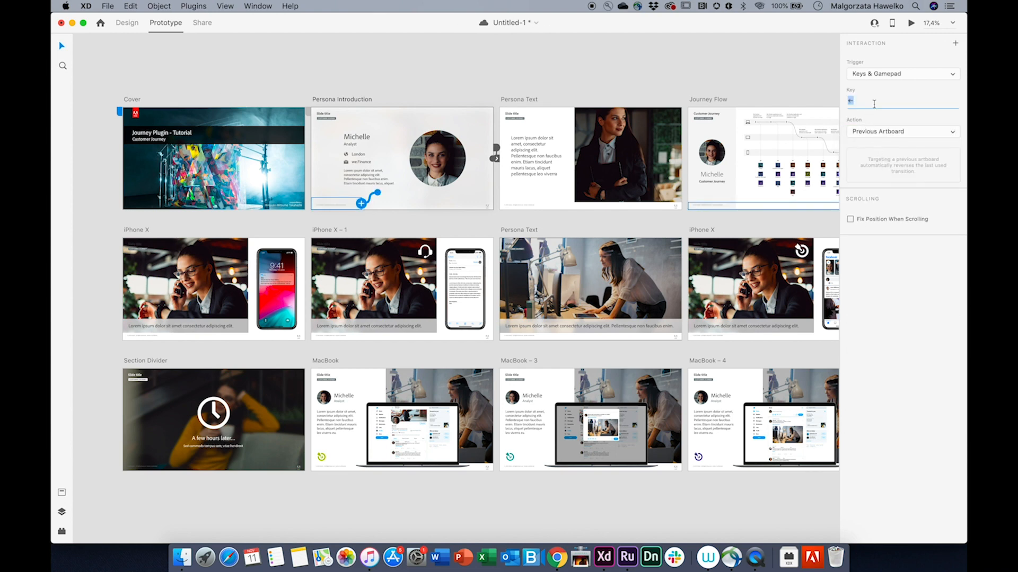
Step: Change the transparent rectangle's trigger to Tap and its action to Previous Artboard
{"action": "left_click", "coordinate": [888, 75]}
{"action": "left_click", "coordinate": [884, 50]}
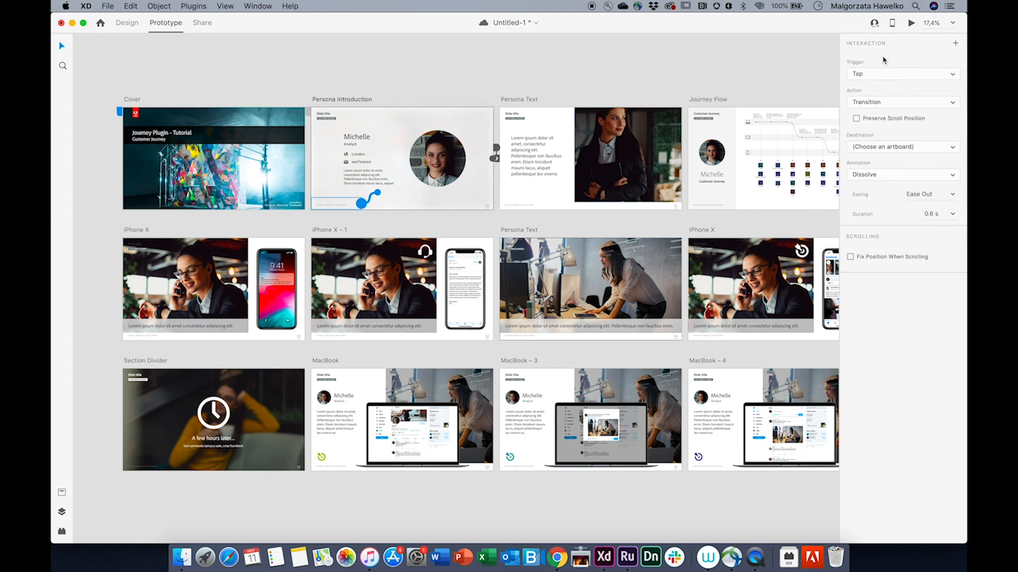
{"action": "left_click", "coordinate": [896, 102]}
{"action": "left_click", "coordinate": [893, 138]}
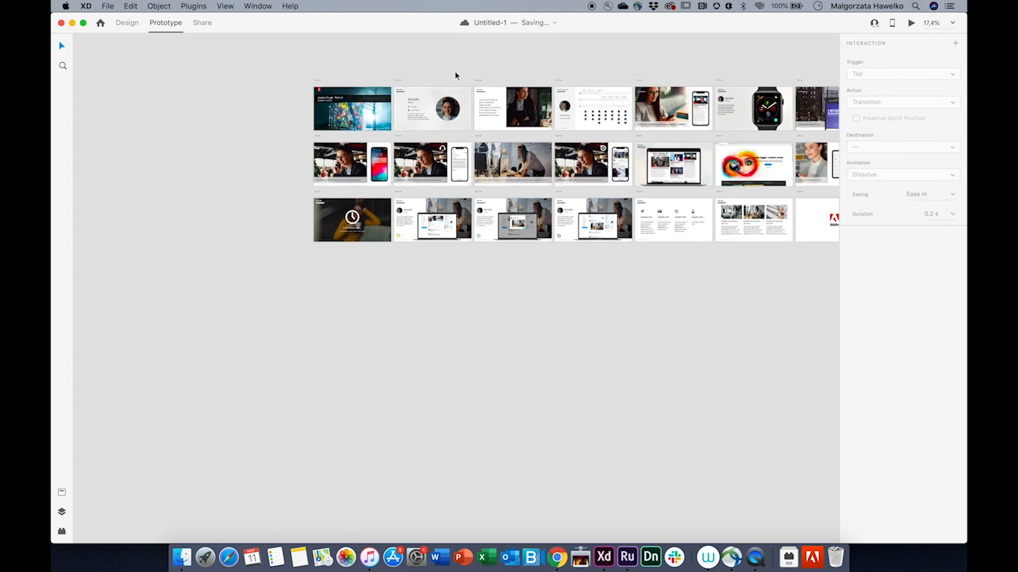
Step: Copy the transparent rectangle with its back link and paste it onto all slides
{"action": "scroll", "coordinate": [455, 71], "scroll_direction": "down", "scroll_amount": 2}
{"action": "left_click", "coordinate": [408, 122]}
{"action": "left_click", "coordinate": [419, 59]}
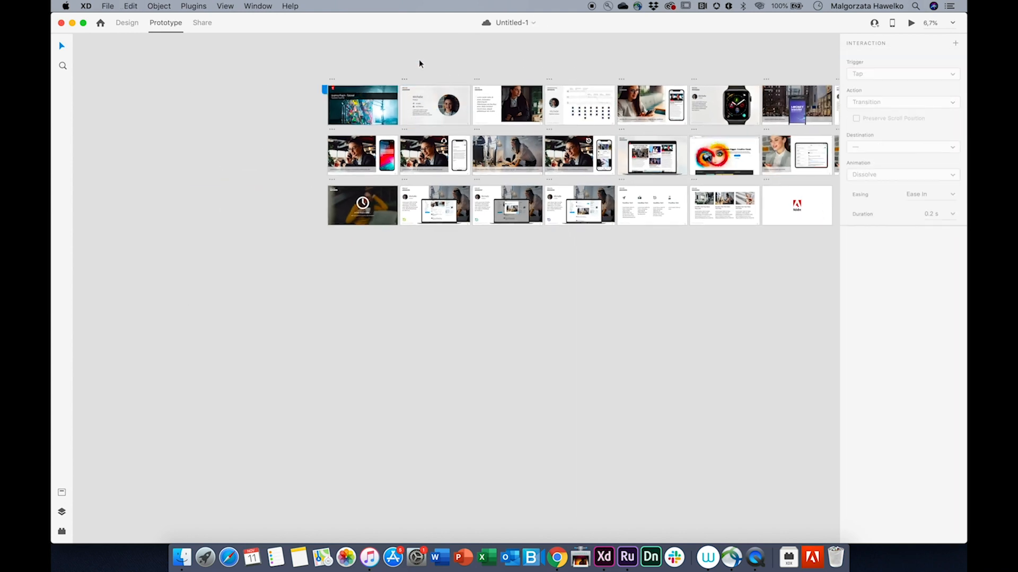
{"action": "scroll", "coordinate": [419, 59], "scroll_direction": "down", "scroll_amount": 3}
{"action": "scroll", "coordinate": [419, 59], "scroll_direction": "up", "scroll_amount": 3}
{"action": "left_click_drag", "start_coordinate": [291, 104], "coordinate": [873, 291]}
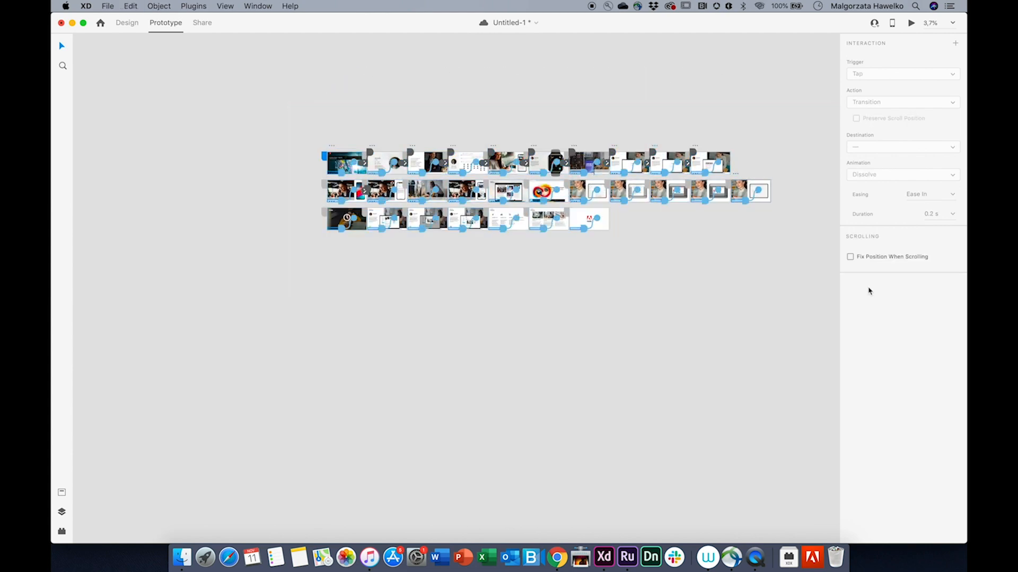
Step: Select the Cover slide and preview the prototype from it
{"action": "scroll", "coordinate": [344, 159], "scroll_direction": "up", "scroll_amount": 5}
{"action": "left_click", "coordinate": [257, 170]}
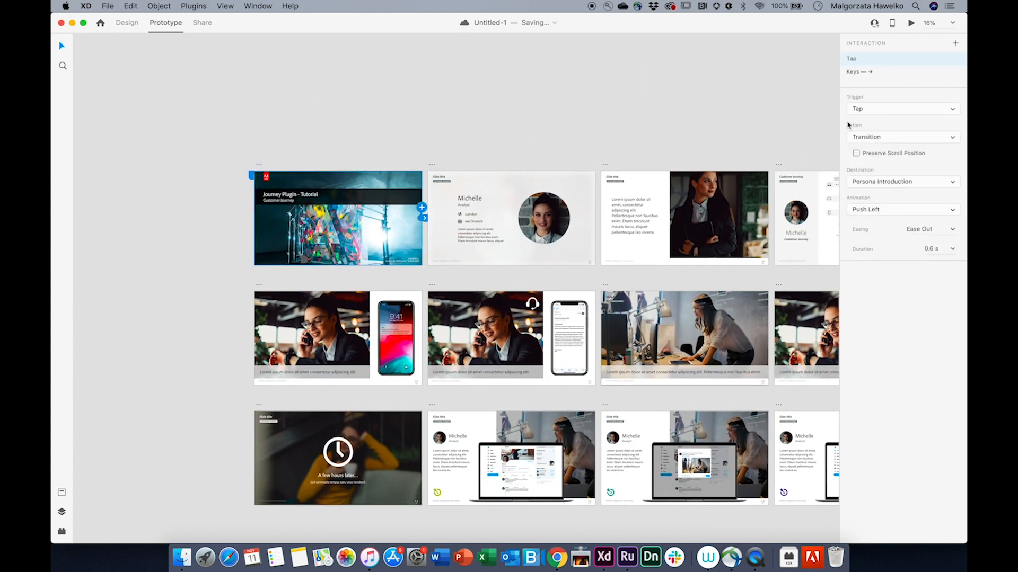
{"action": "left_click", "coordinate": [911, 23]}
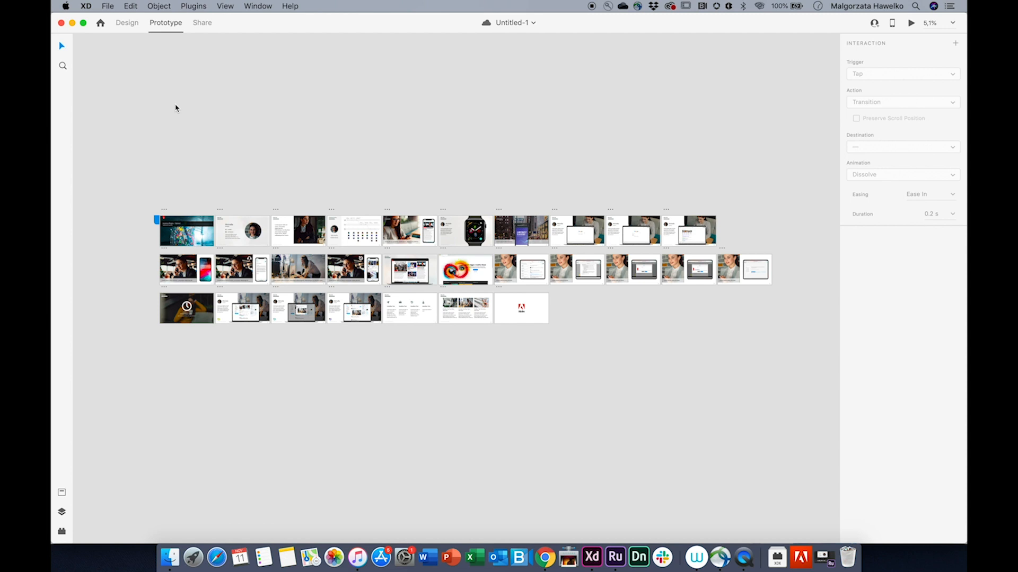
Step: Set up a share link titled "Journey Tutorial" with the Presentation view setting
{"action": "left_click", "coordinate": [201, 23]}
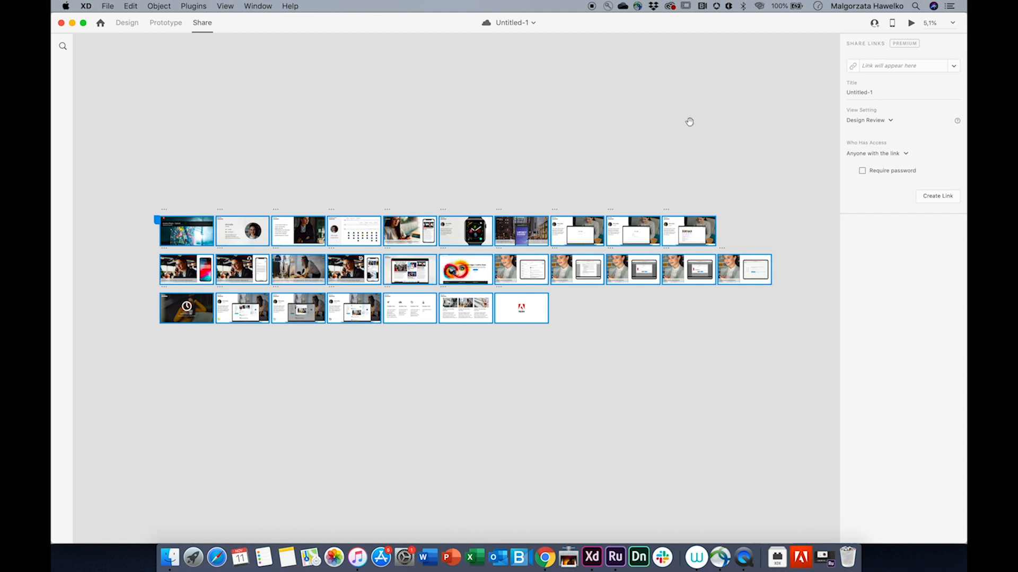
{"action": "left_click", "coordinate": [893, 95]}
{"action": "key", "text": "BackSpace"}
{"action": "type", "text": "Journey Tutorial"}
{"action": "left_click", "coordinate": [890, 122]}
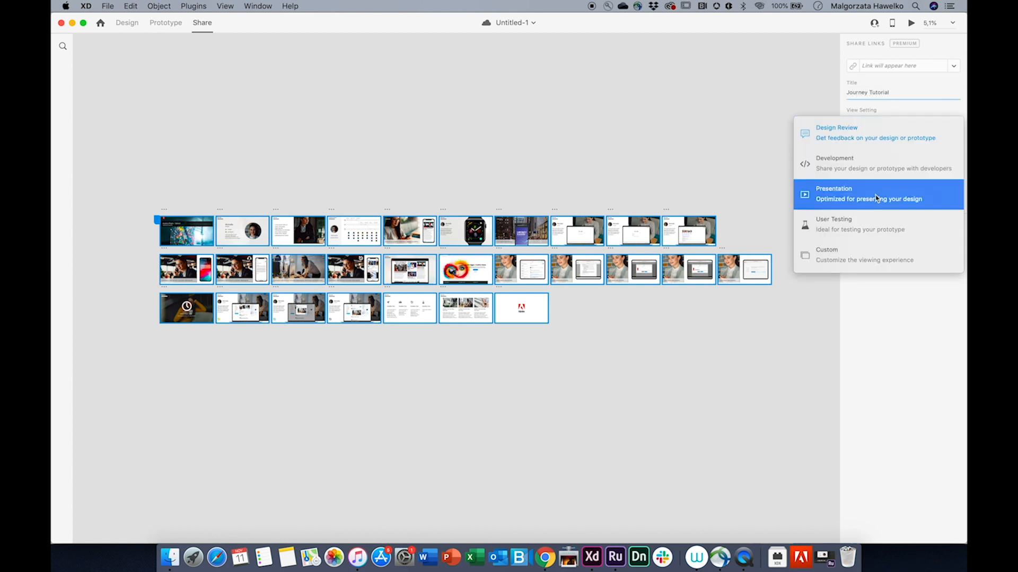
{"action": "left_click", "coordinate": [877, 199]}
Step: Create the share link and copy it
{"action": "left_click", "coordinate": [935, 199]}
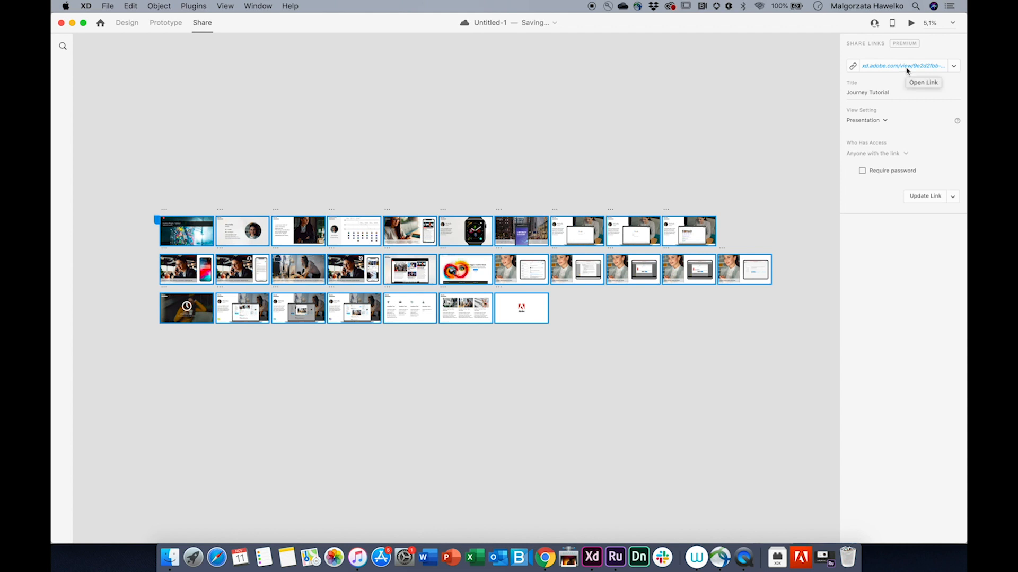
{"action": "left_click", "coordinate": [853, 68]}
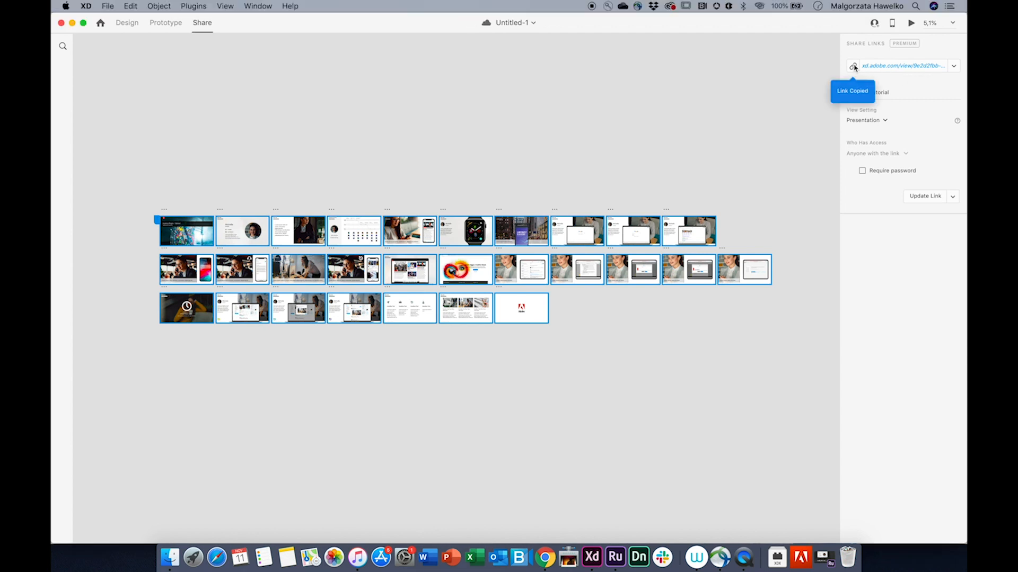
Step: Switch to Chrome, open the copied share link and start viewing the shared presentation from its cover
{"action": "left_click", "coordinate": [545, 557]}
{"action": "left_click", "coordinate": [470, 47]}
{"action": "type", "text": "https://xd.adobe.com/view/9e2d2fbb-4016-4b1d-550a-314955f07386-e81c/?fullscreen"}
{"action": "key", "text": "Return"}
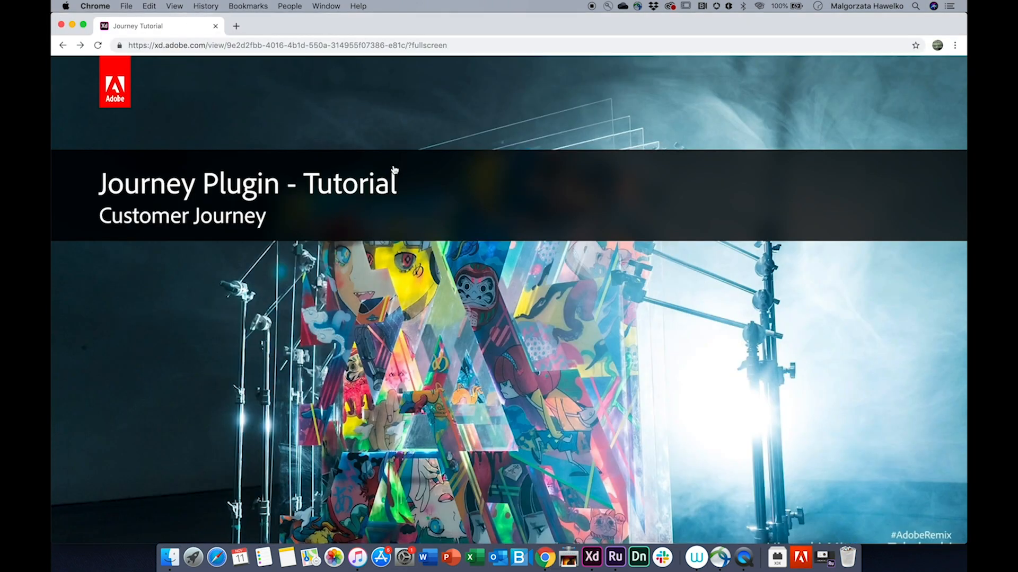
{"action": "left_click", "coordinate": [393, 170]}
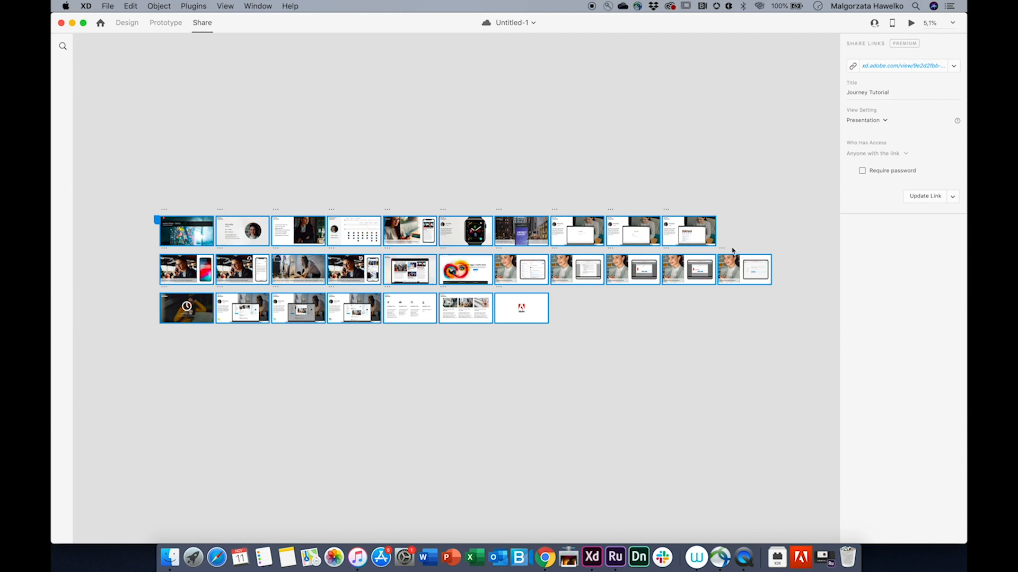
Step: Record a prototype preview with the microphone enabled while advancing through the slides, and save the recording as Untitled-1
{"action": "left_click", "coordinate": [910, 24]}
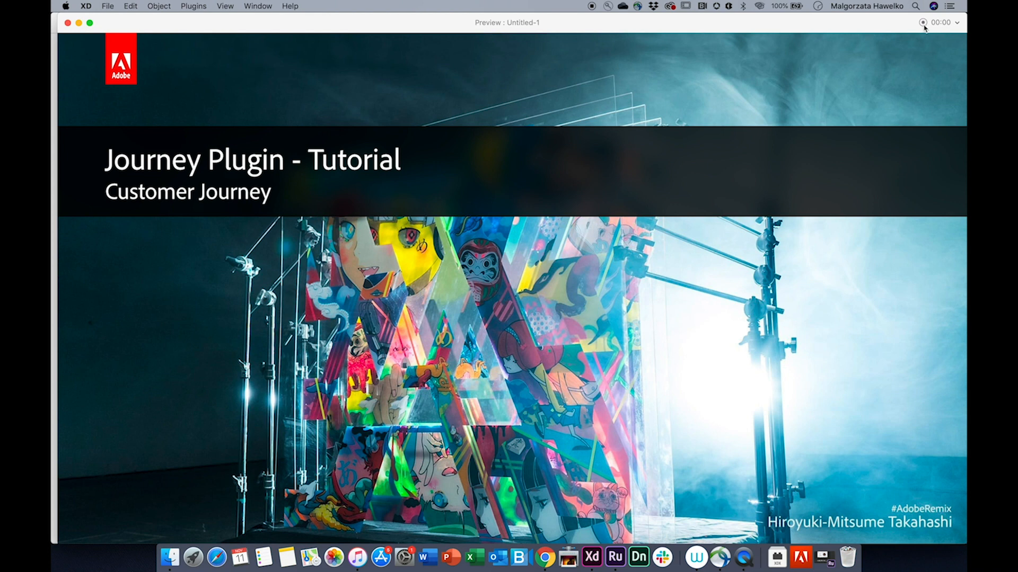
{"action": "left_click", "coordinate": [957, 24]}
{"action": "left_click", "coordinate": [933, 60]}
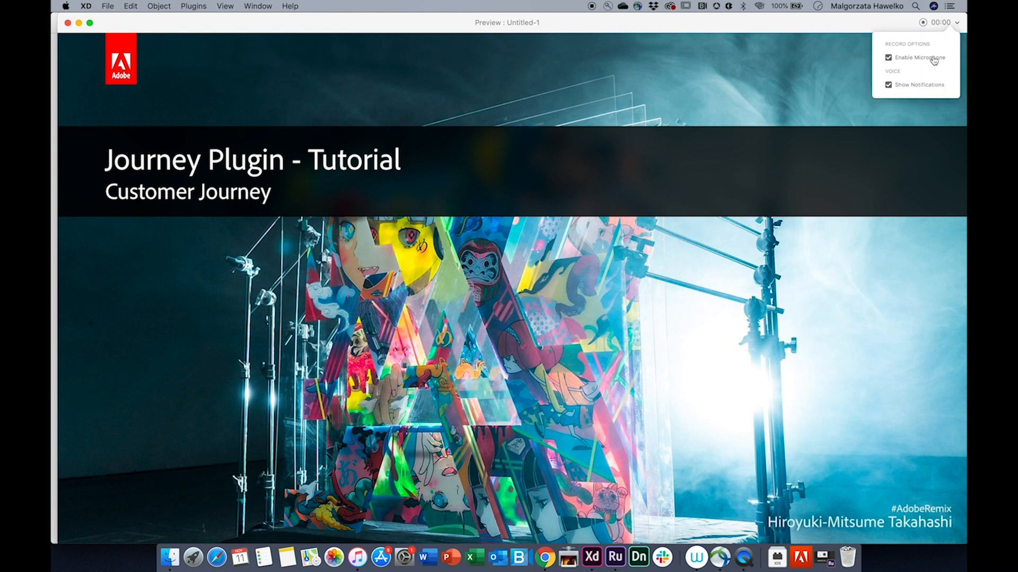
{"action": "left_click", "coordinate": [913, 27]}
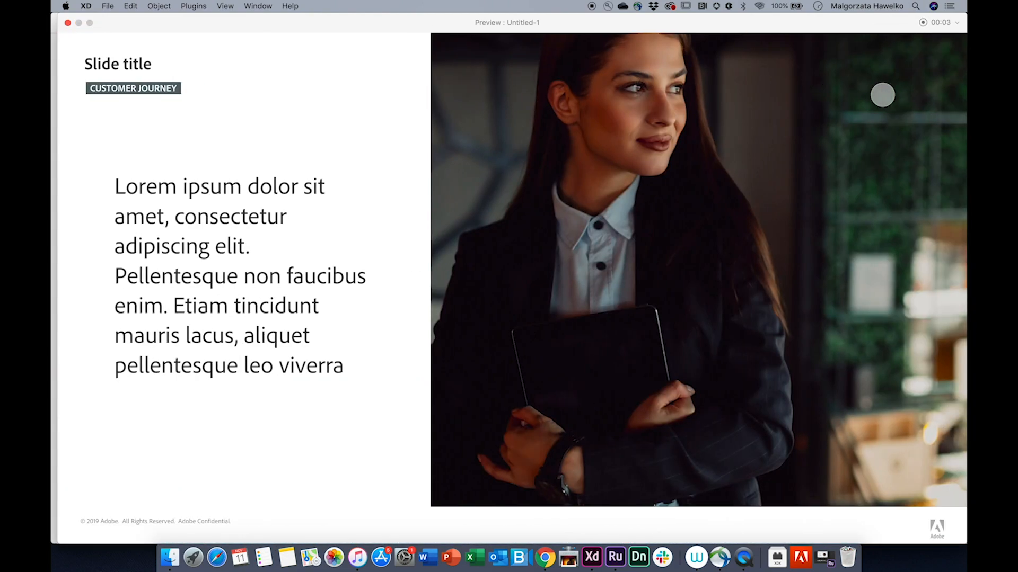
{"action": "left_click", "coordinate": [923, 23]}
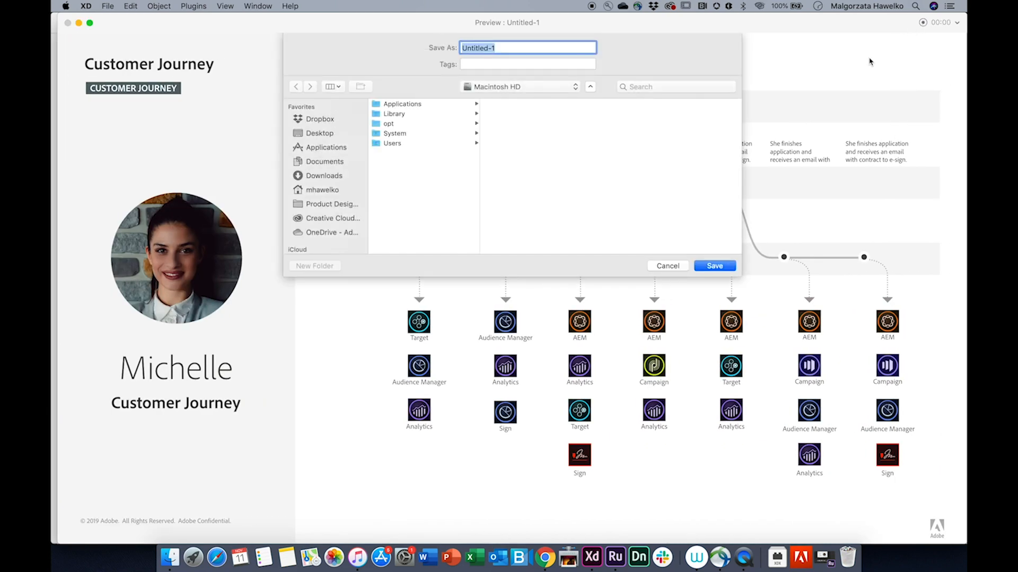
{"action": "left_click", "coordinate": [713, 266]}
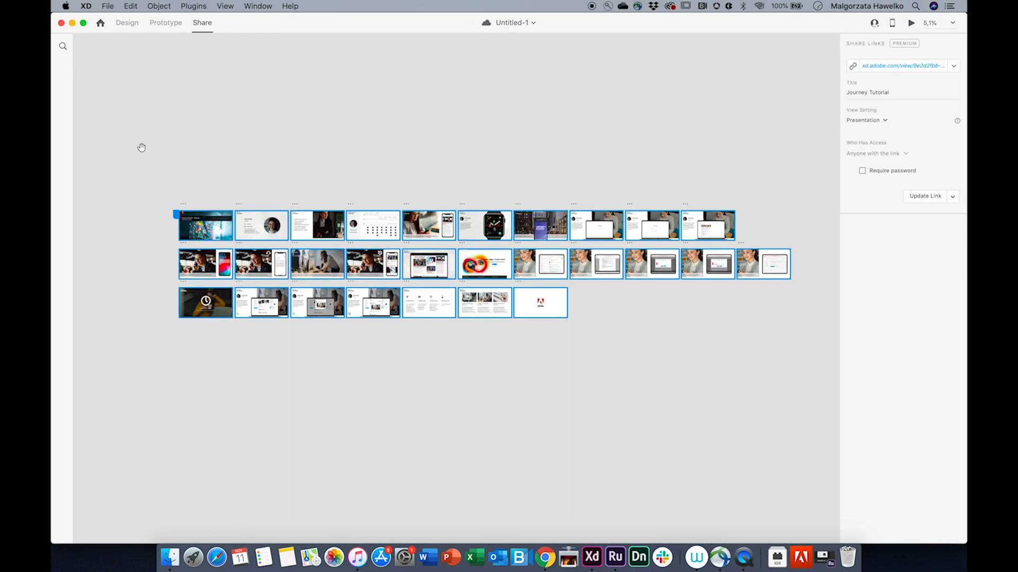
Step: Select all slides in Design mode, export the selection in PDF format and clear the selection
{"action": "left_click", "coordinate": [127, 23]}
{"action": "left_click_drag", "start_coordinate": [115, 102], "coordinate": [821, 378]}
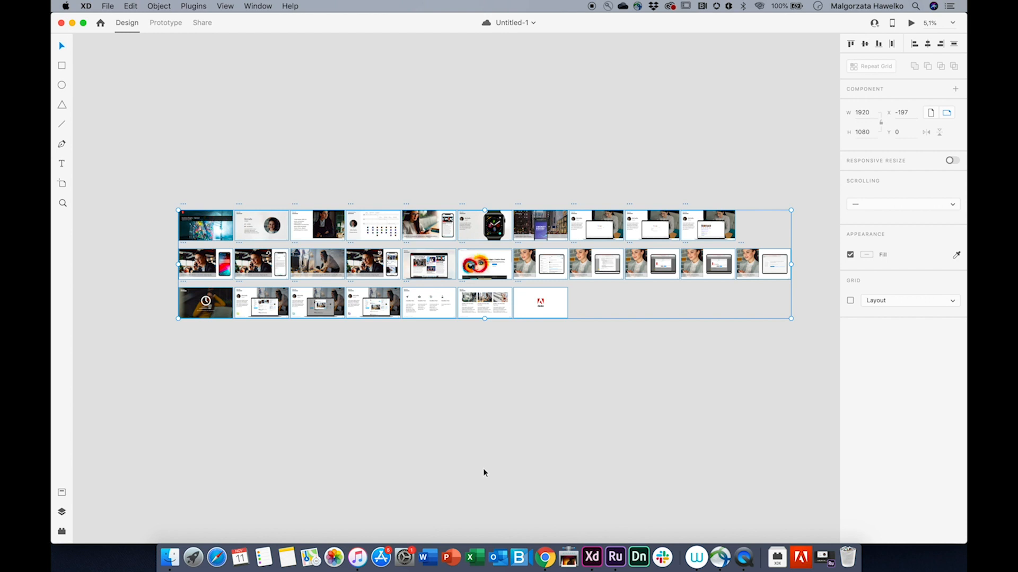
{"action": "left_click", "coordinate": [108, 6]}
{"action": "mouse_move", "coordinate": [158, 154]}
{"action": "left_click", "coordinate": [265, 167]}
{"action": "left_click", "coordinate": [447, 174]}
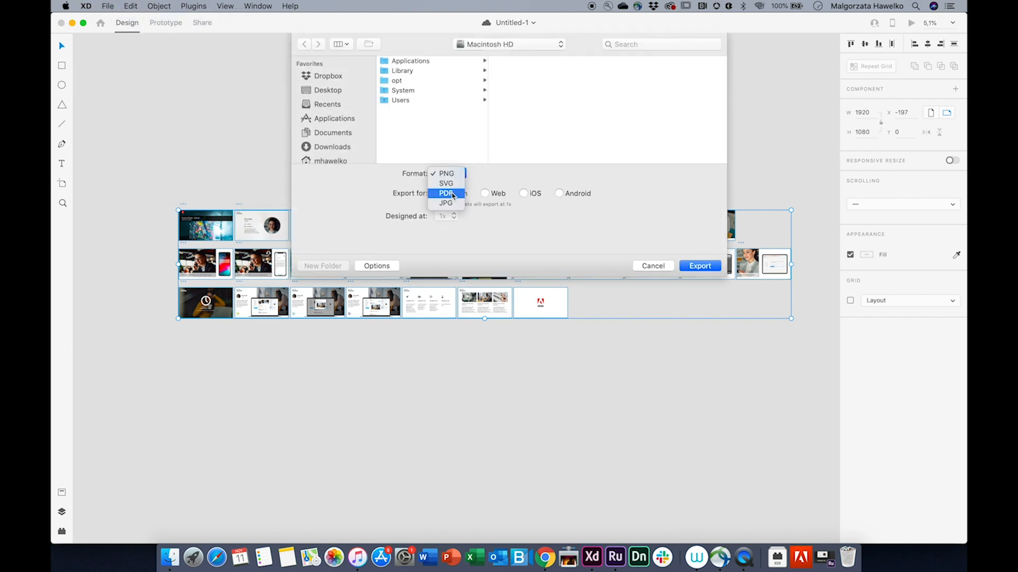
{"action": "left_click", "coordinate": [452, 195]}
{"action": "left_click", "coordinate": [700, 265]}
{"action": "left_click", "coordinate": [563, 407]}
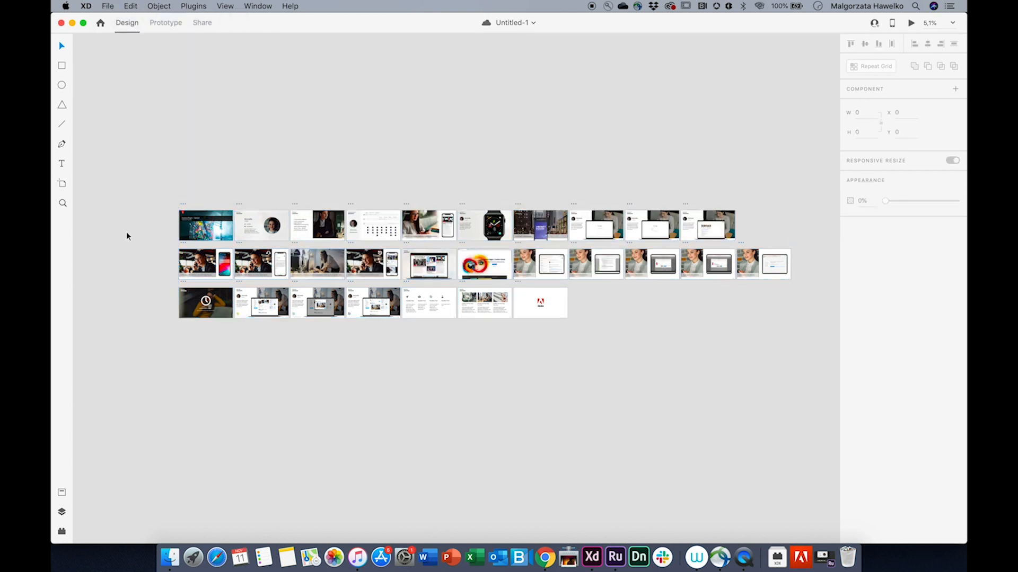
Step: Open the Journey plugin and bring up its "Let us know!" form for sharing a created journey
{"action": "left_click", "coordinate": [62, 532]}
{"action": "scroll", "coordinate": [128, 456], "scroll_direction": "down", "scroll_amount": 5}
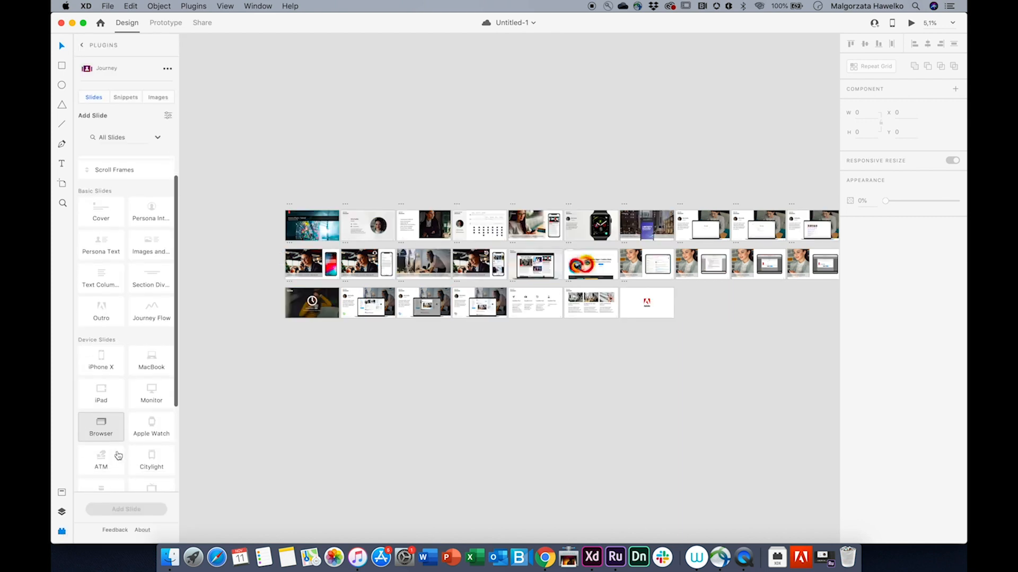
{"action": "left_click", "coordinate": [135, 450]}
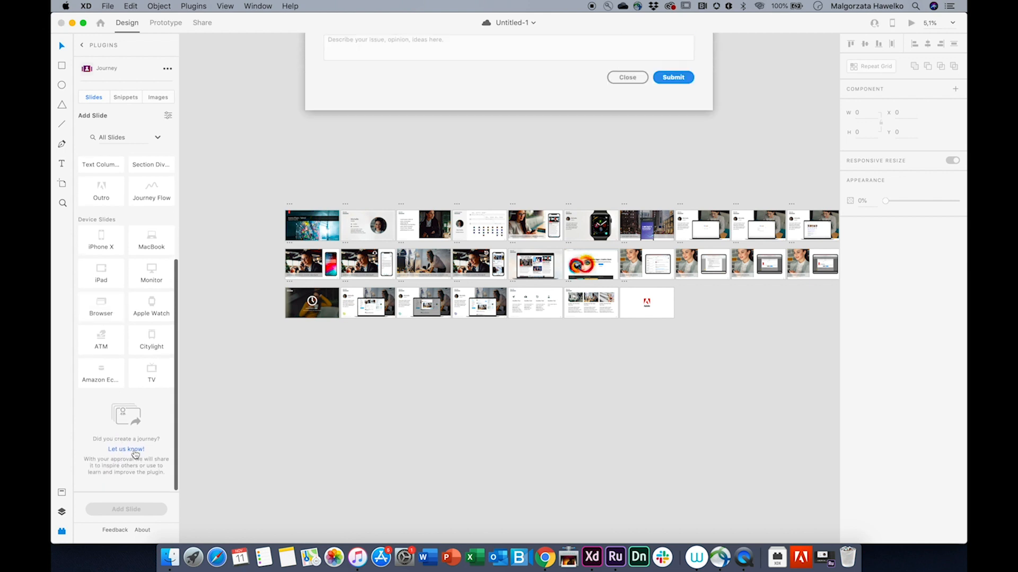